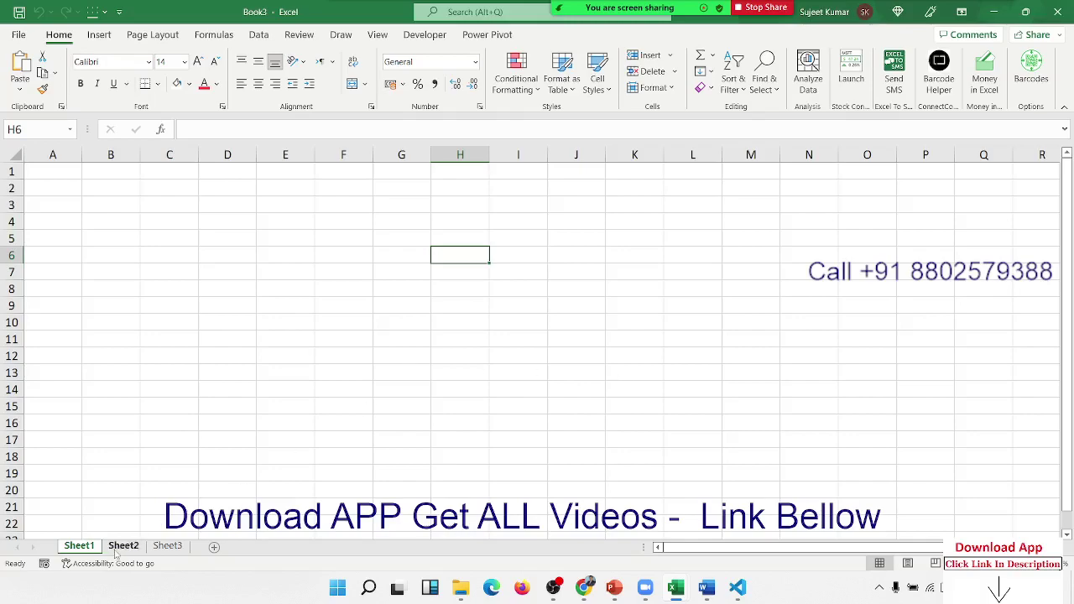
Rename the first sheet to Data
double_click(78, 546)
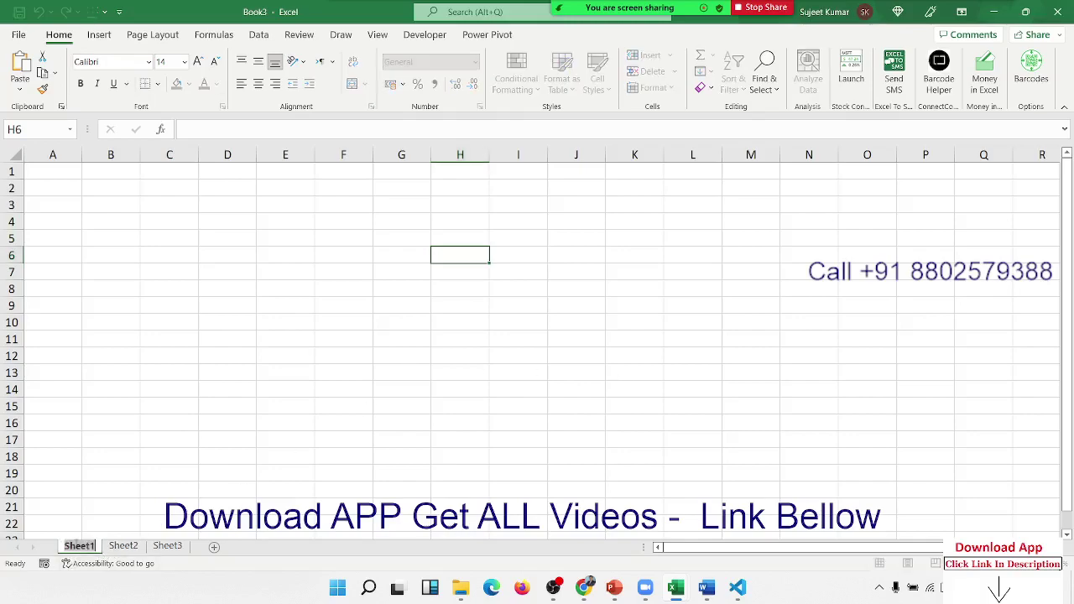
text(Data)
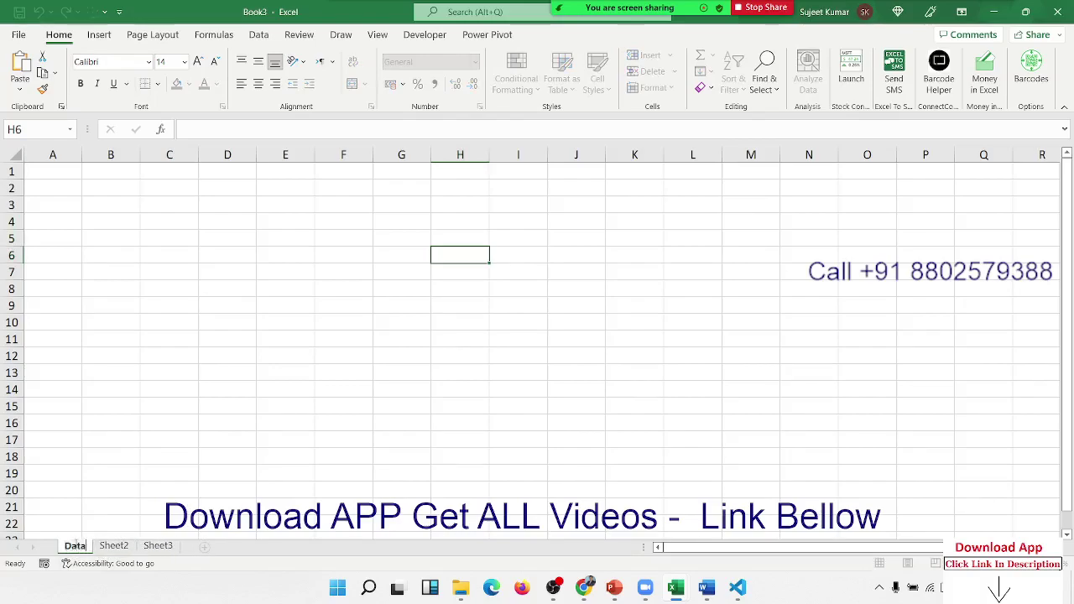
click(191, 331)
Enter headers ID, Name, Fname, DOB and Mobile across A1:E1
key(ctrl+Up)
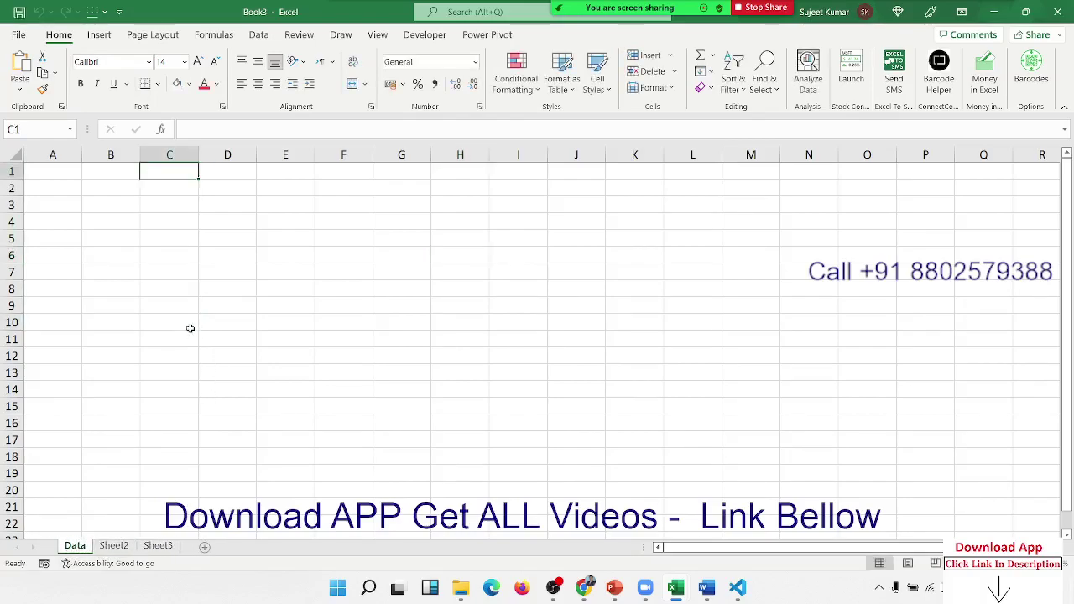
key(ctrl+Left)
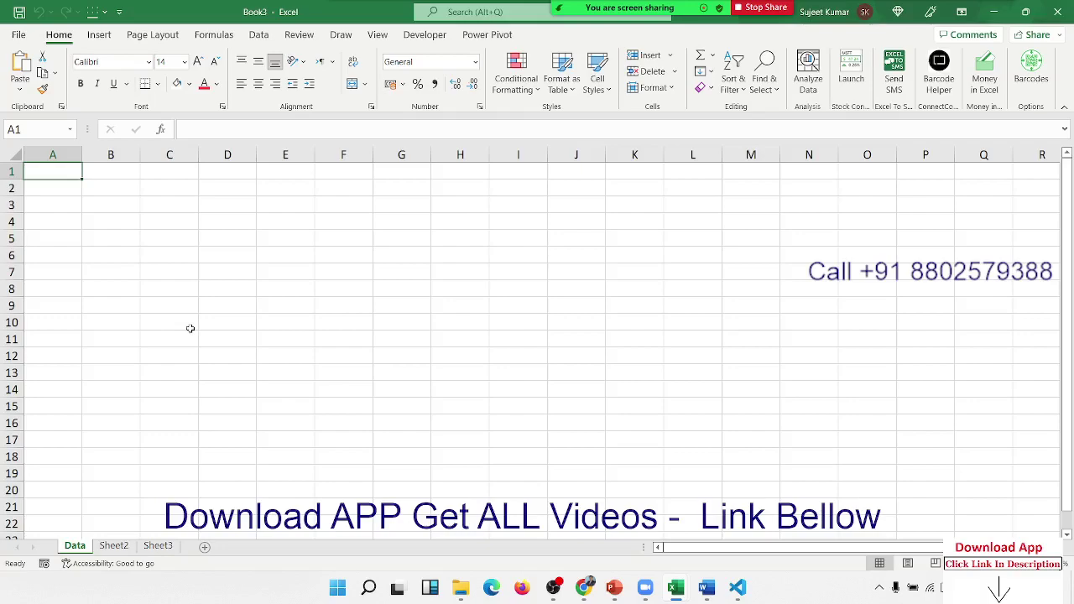
text(ID)
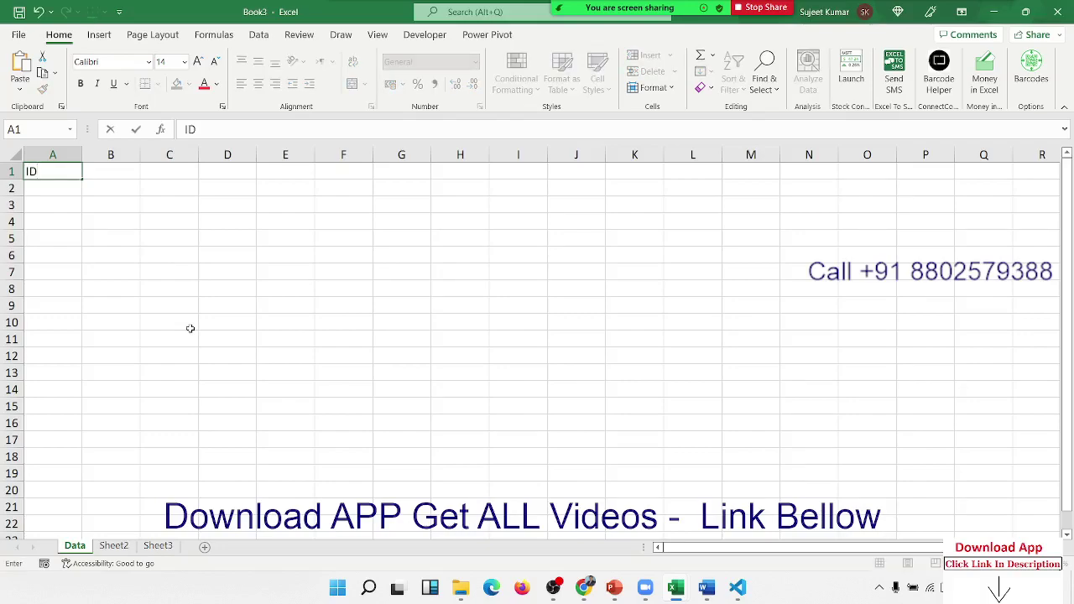
key(Tab)
text(NA)
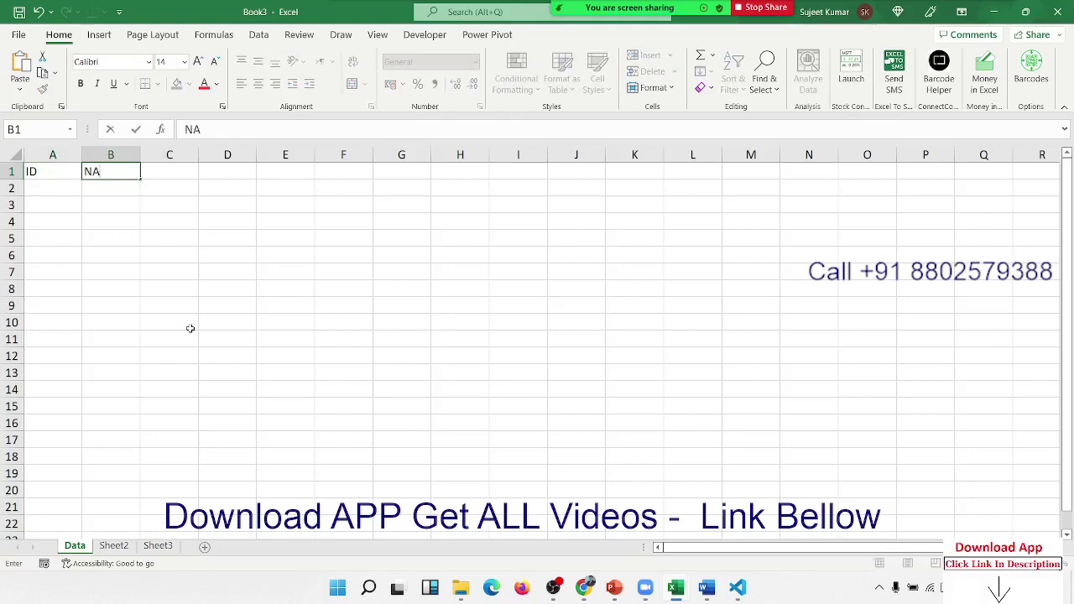
text(me)
key(Tab)
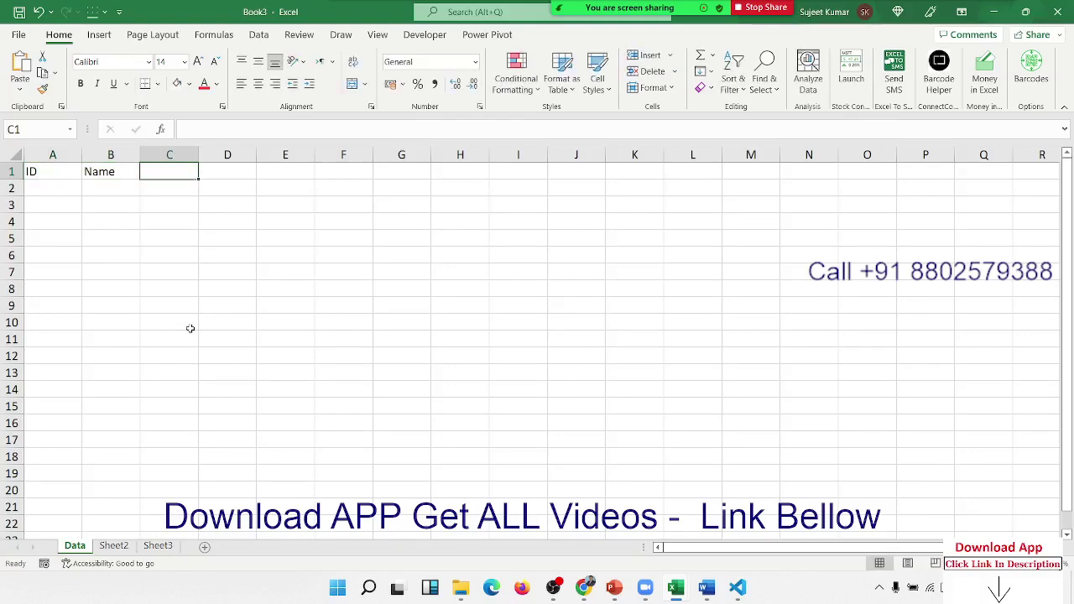
text(FName)
key(Tab)
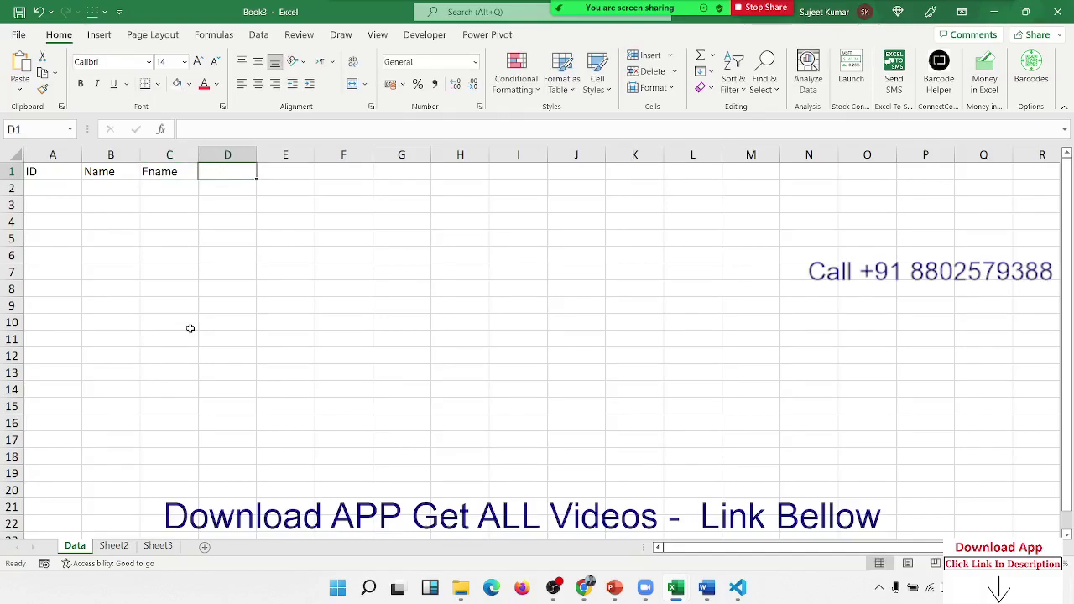
text(DOB)
key(Tab)
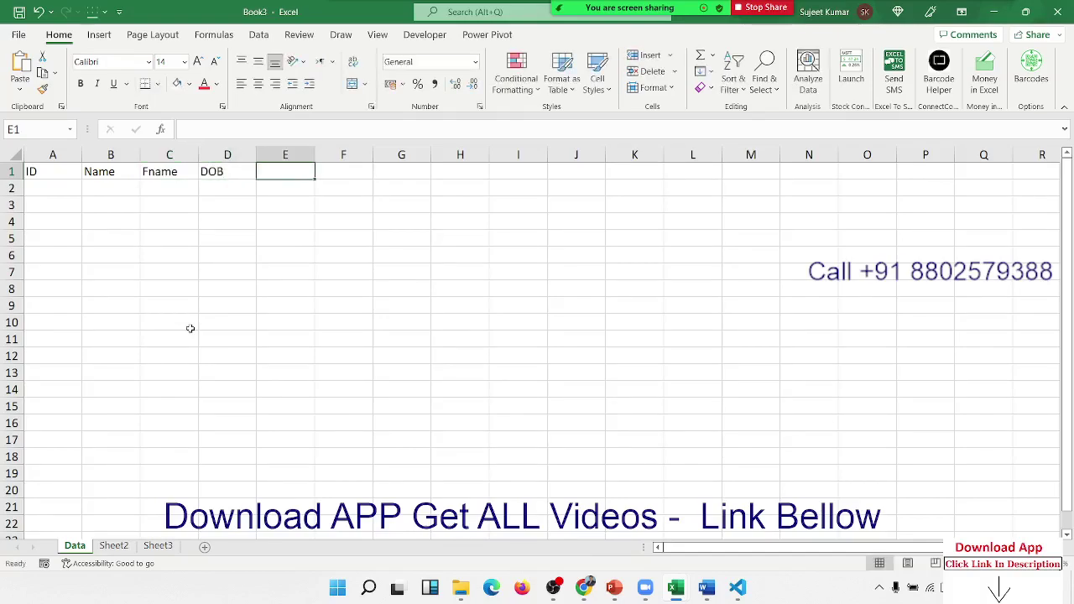
text(Mobile)
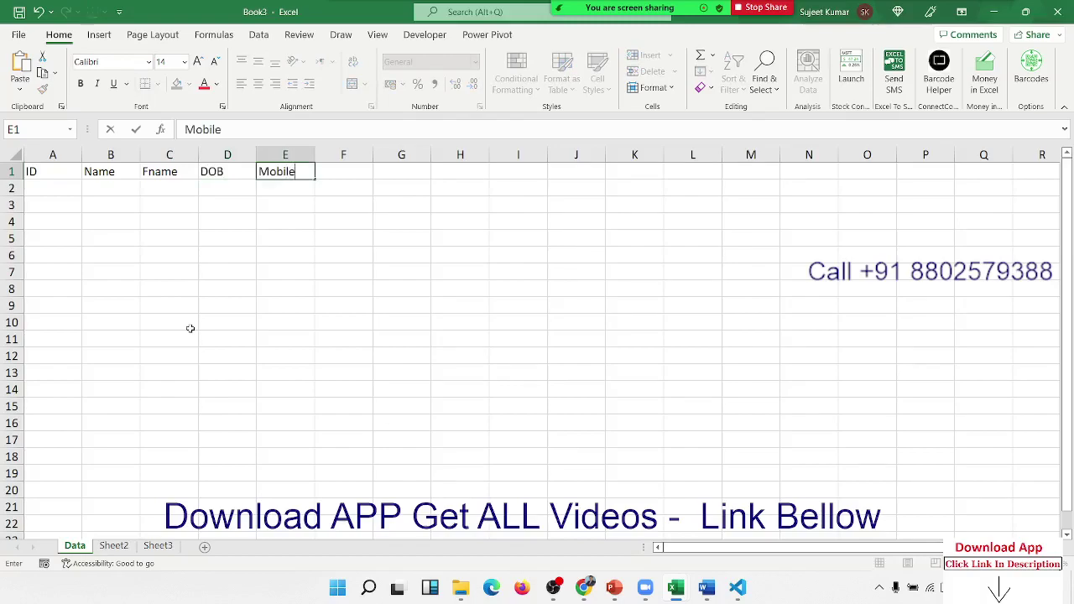
key(Tab)
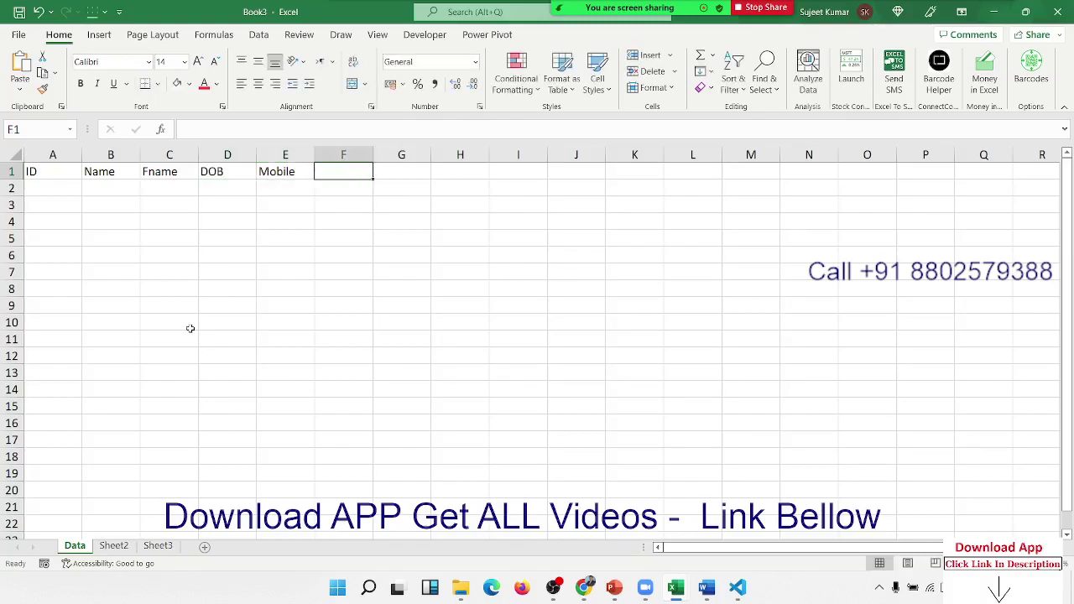
Add headers Email, Address, Q, TQ, Exp and LC in F1:K1
text(Email)
key(Tab)
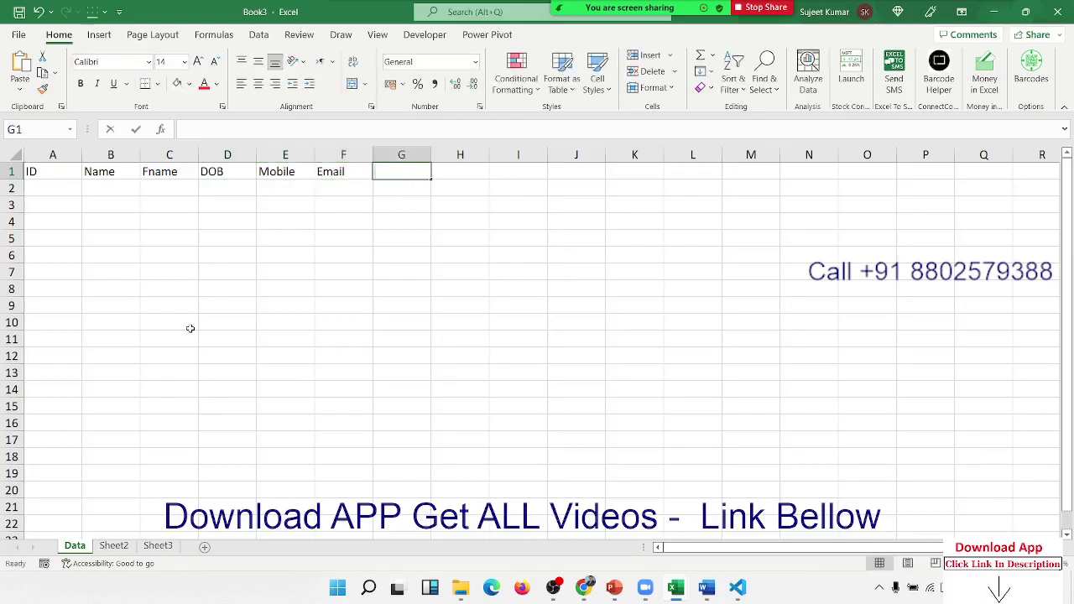
text(Address)
key(Tab)
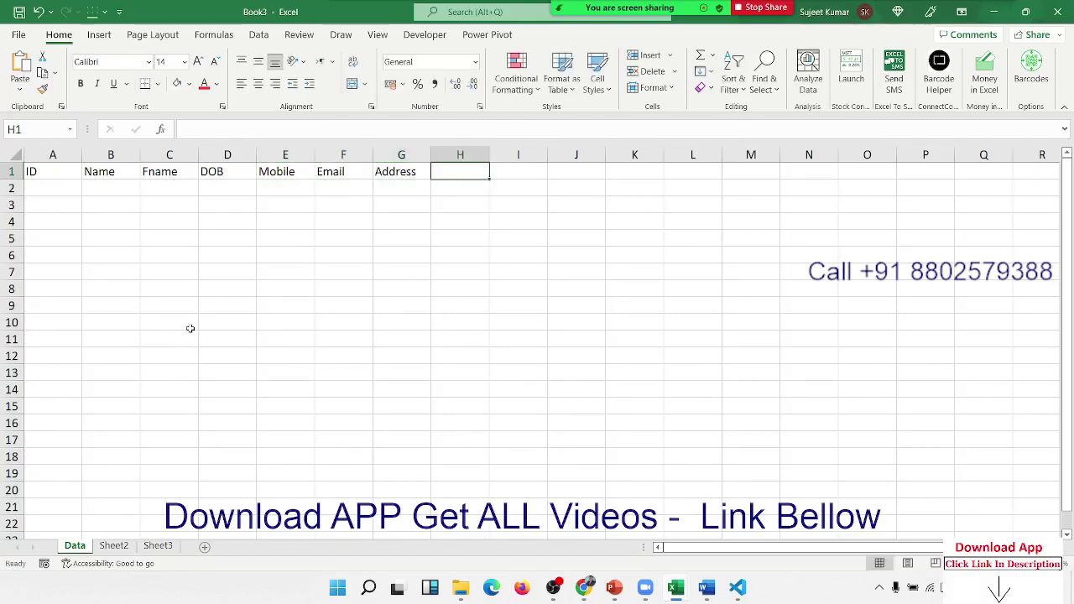
text(Q)
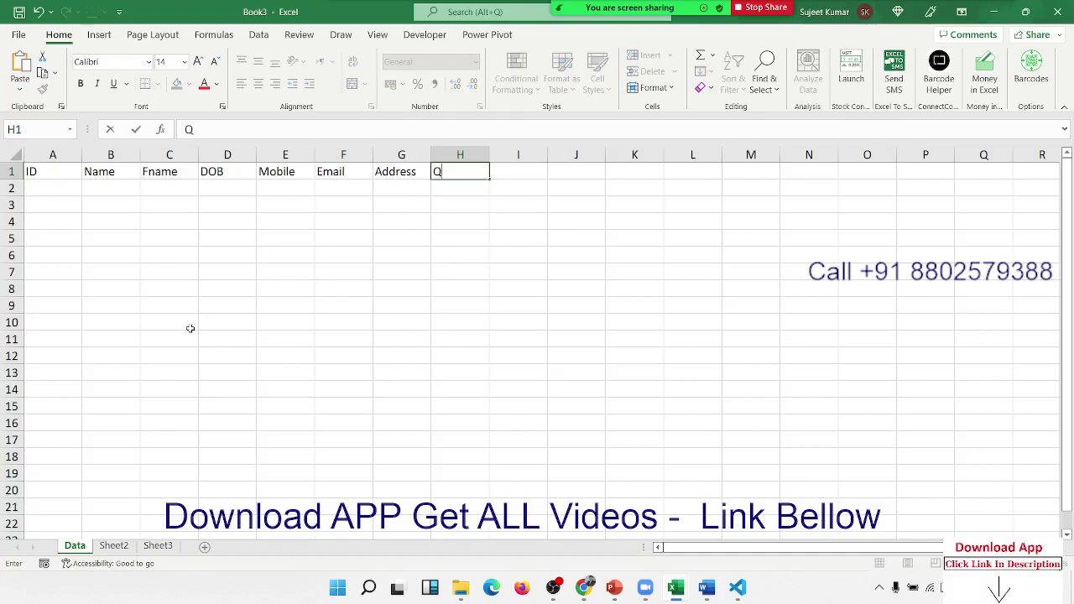
key(Tab)
text(TQ)
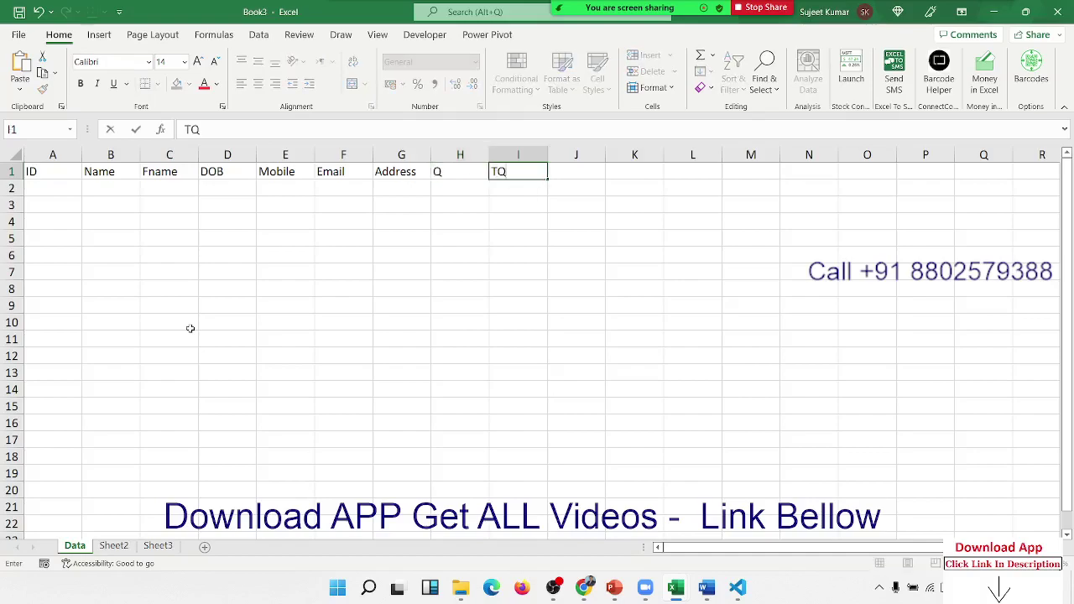
key(Tab)
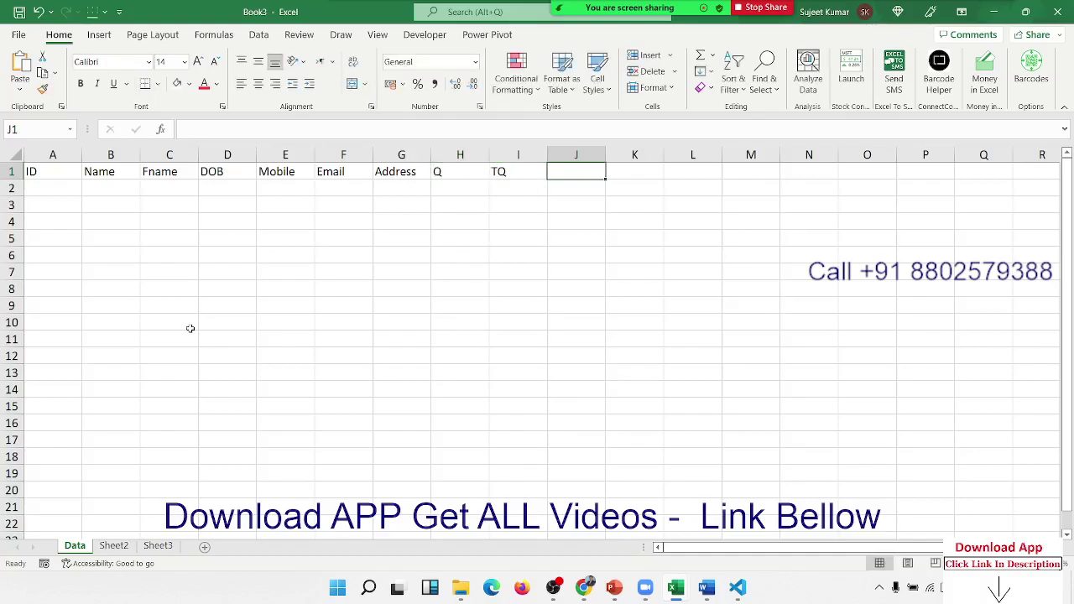
text(Exp)
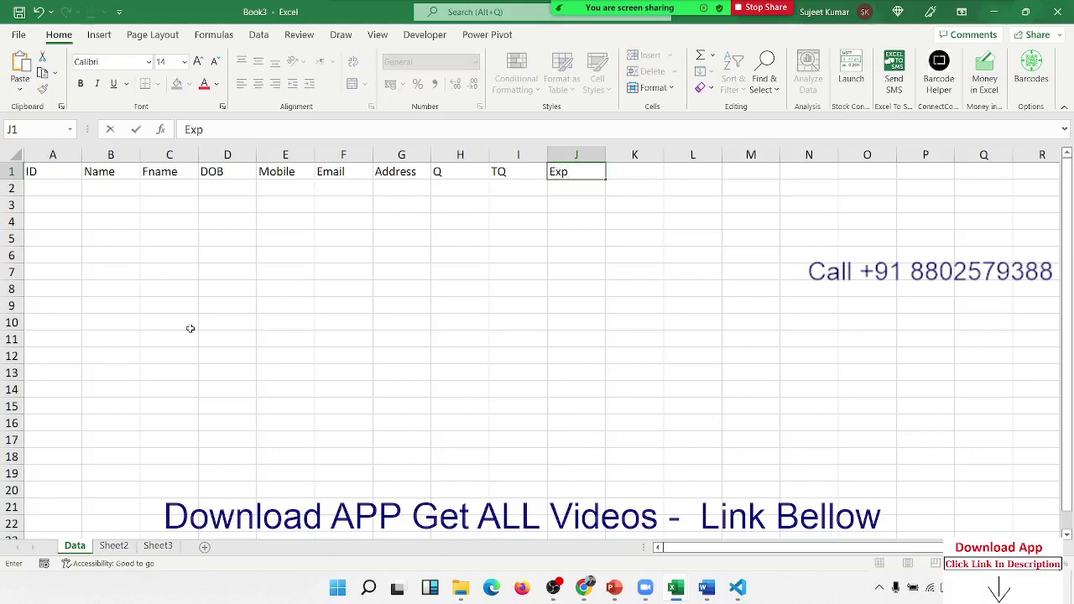
key(Tab)
text(Las)
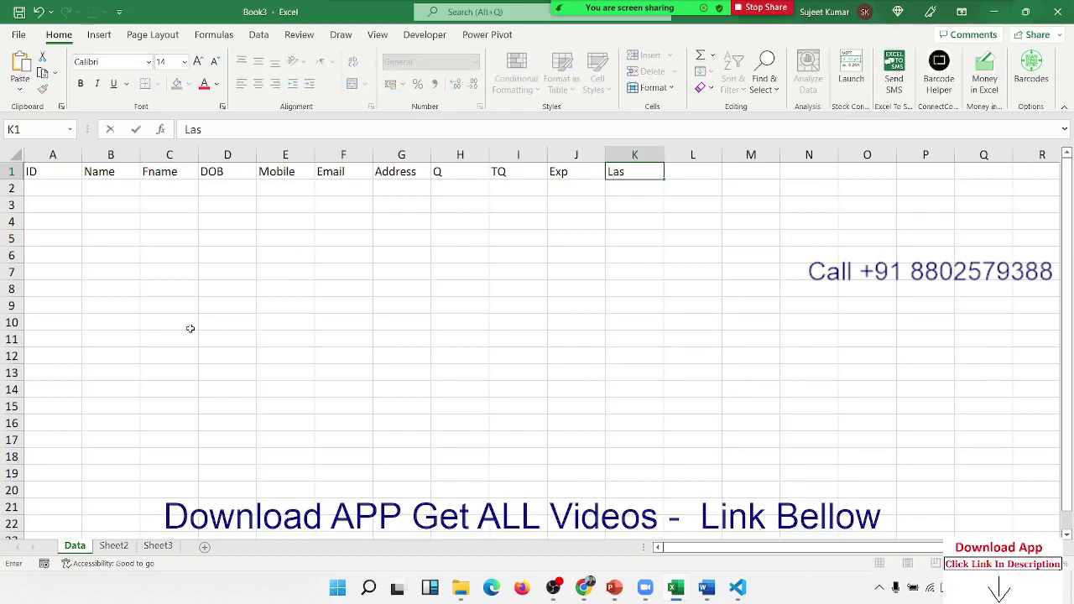
key(BackSpace)
key(BackSpace)
text(C)
key(Tab)
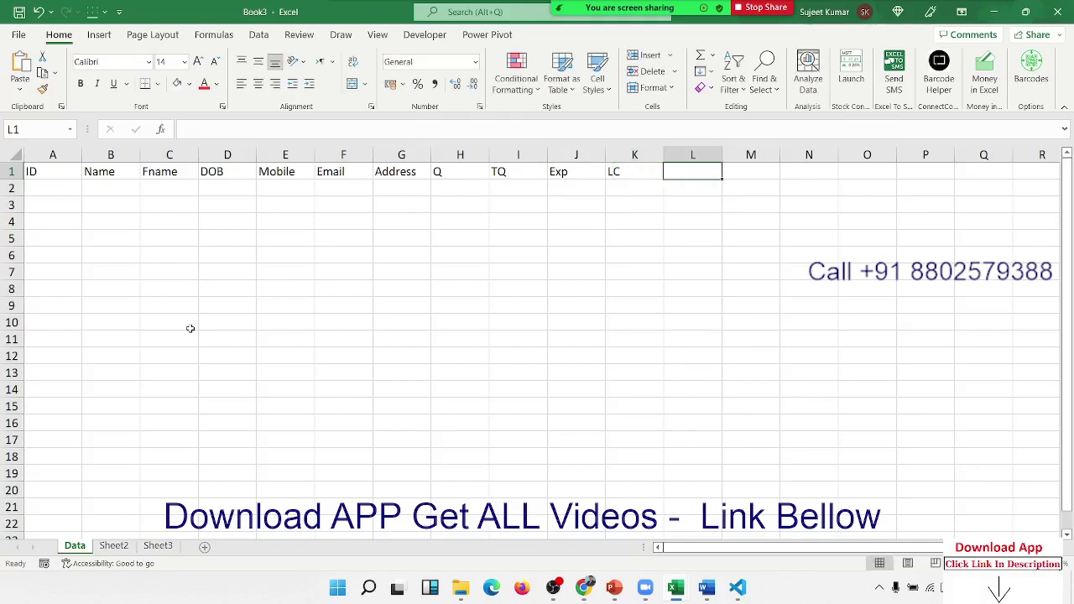
key(Left)
Add the Exp.Salary and Lintr. headers in L1 and M1
key(Right)
text(Exp.)
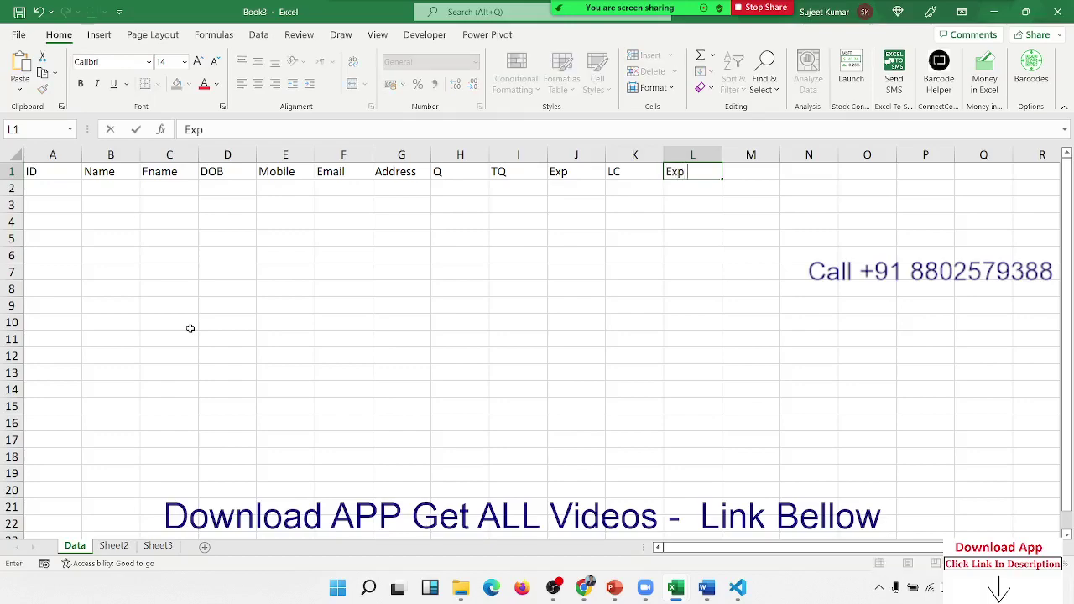
text(Sala)
text(ry)
key(Tab)
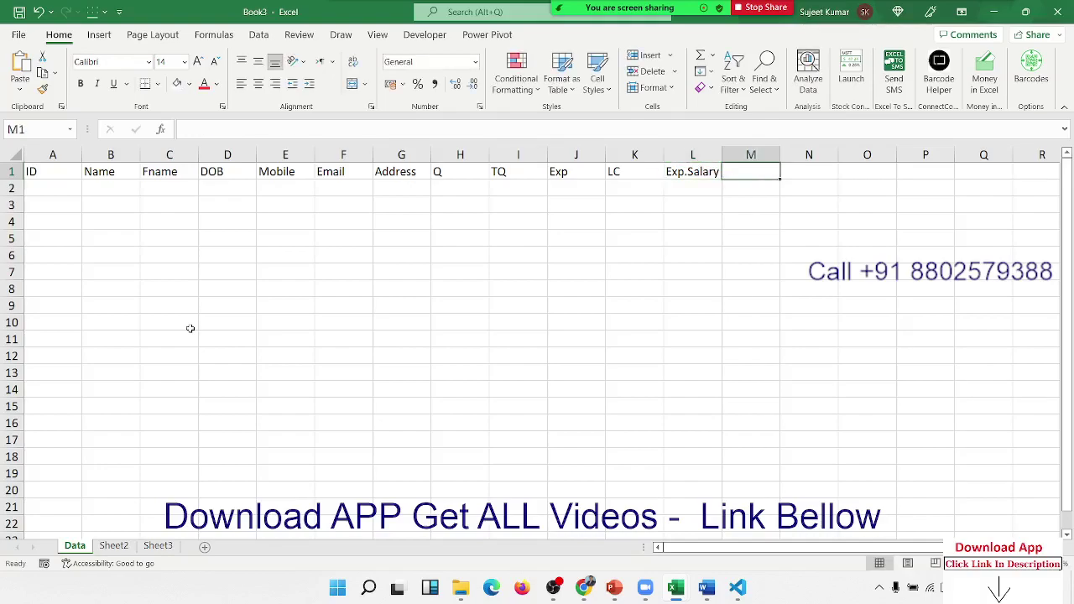
text(L)
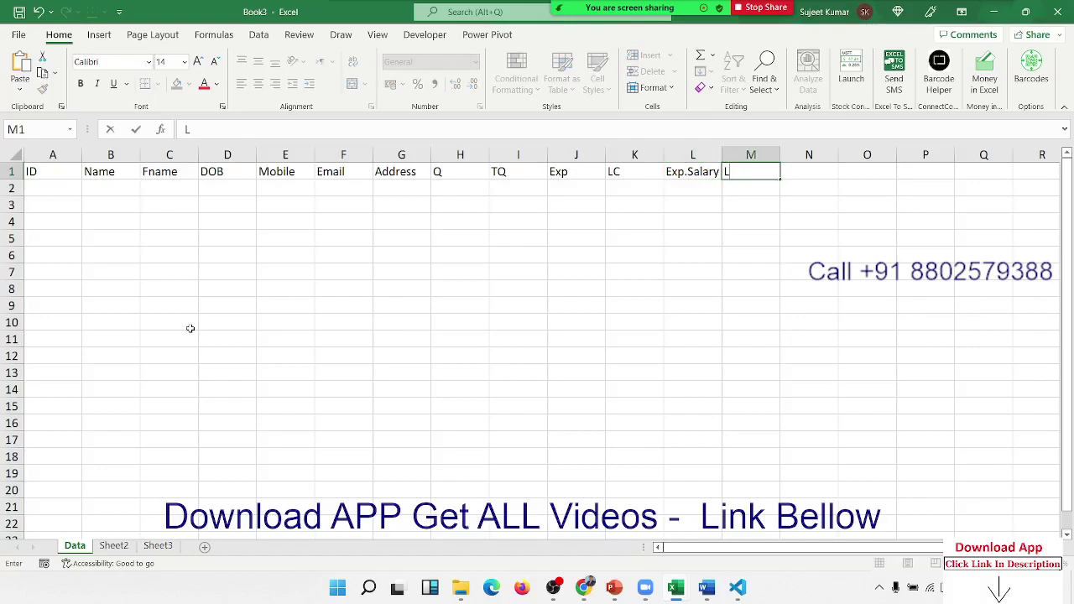
text(Int)
text(r.)
key(Tab)
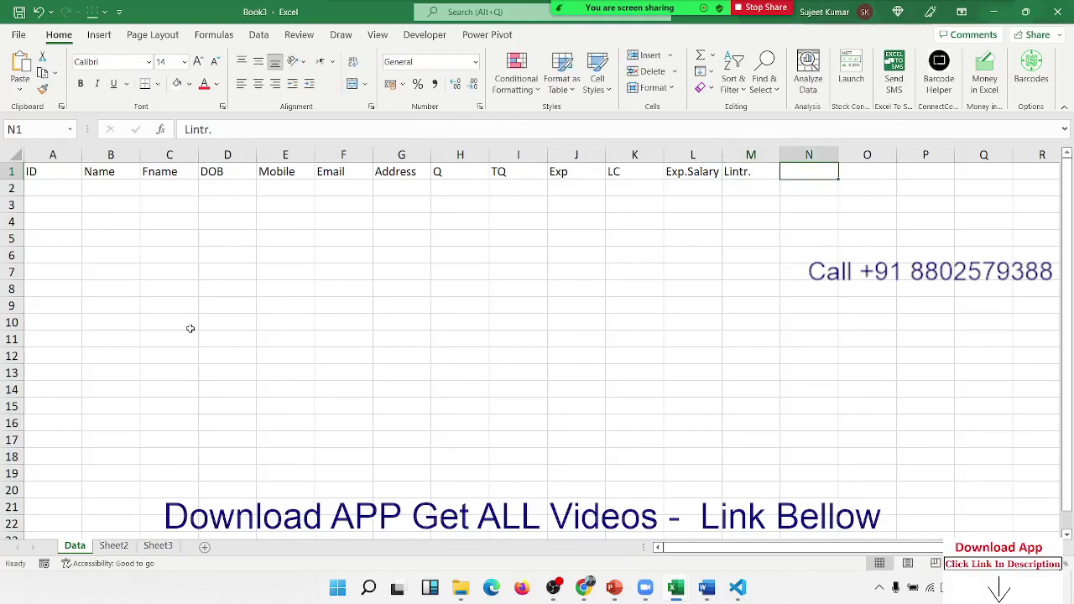
text(Sta)
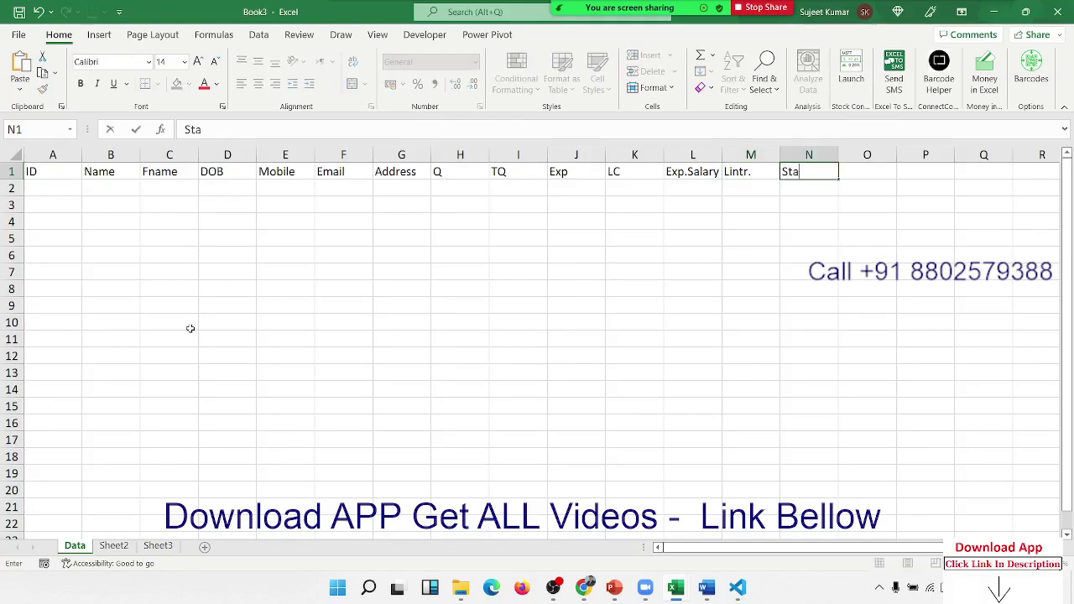
key(Escape)
key(Left)
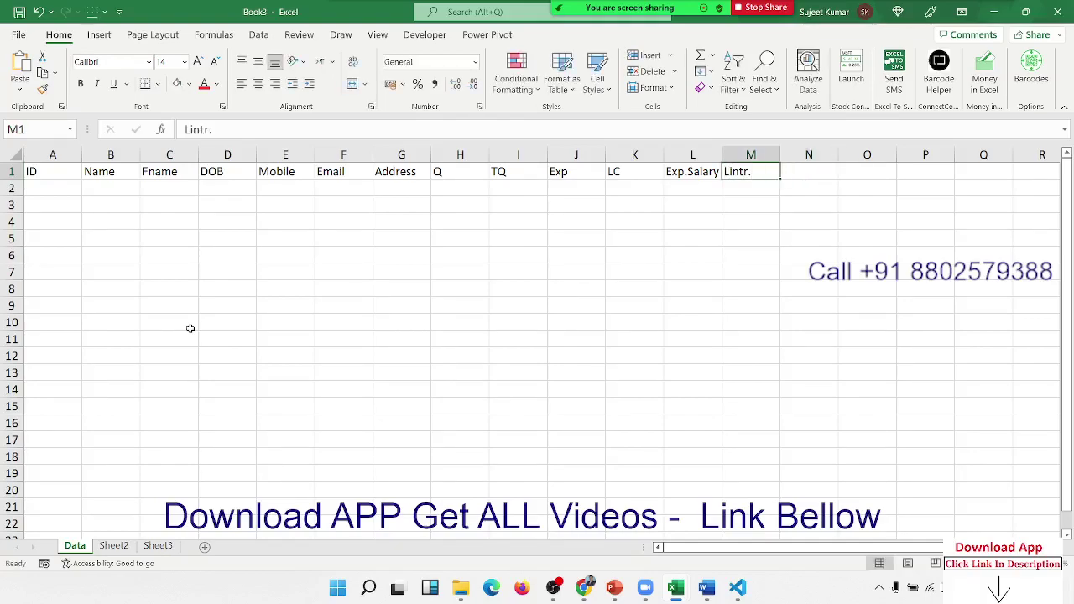
key(Right)
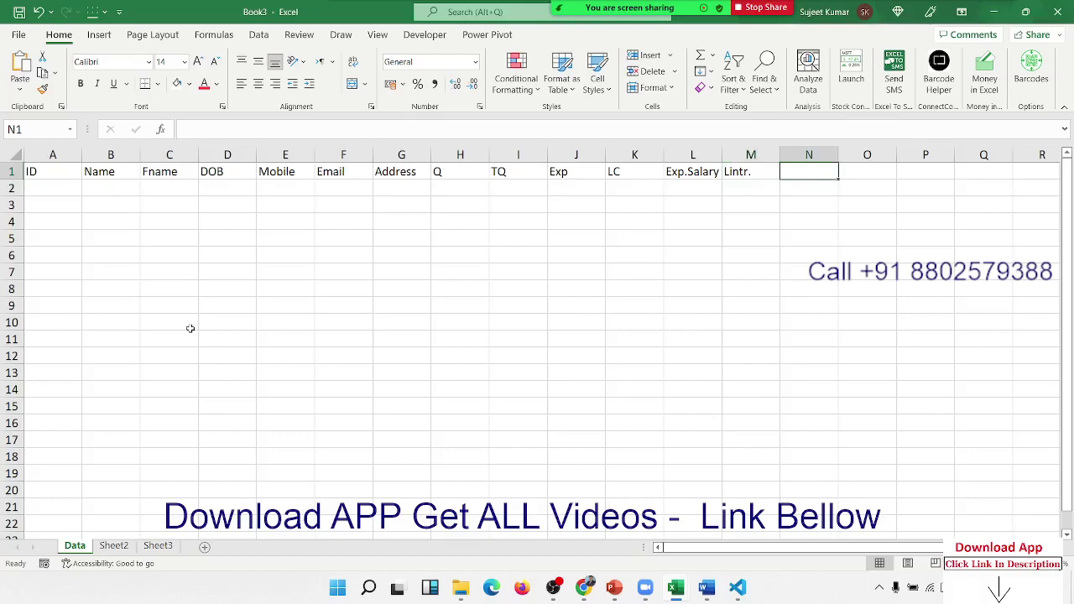
Complete the header row with By-Int, Status and Remarks in N1:P1
text(By)
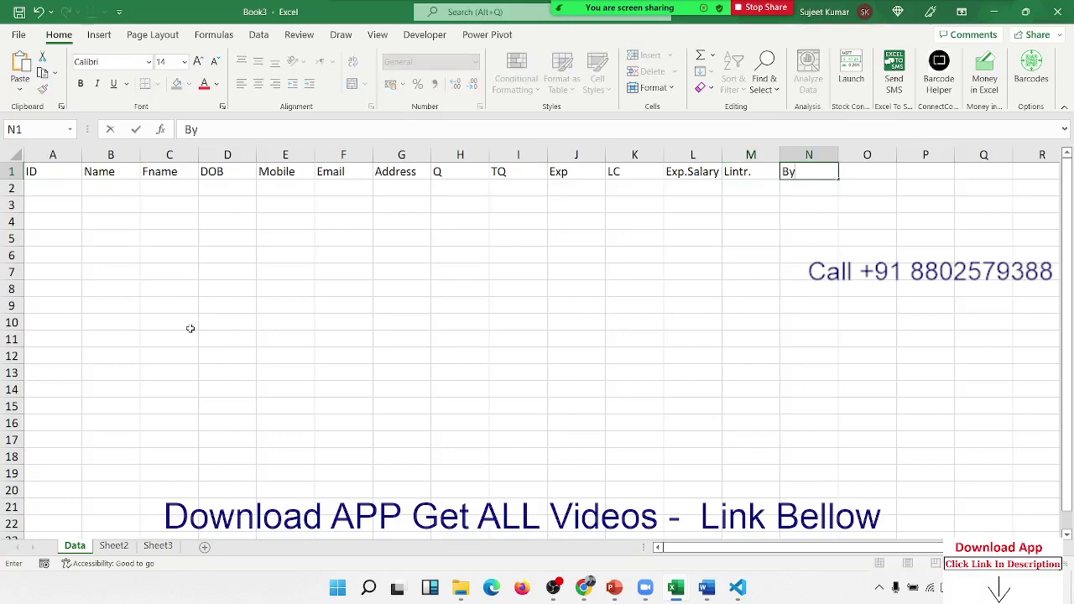
text(-In)
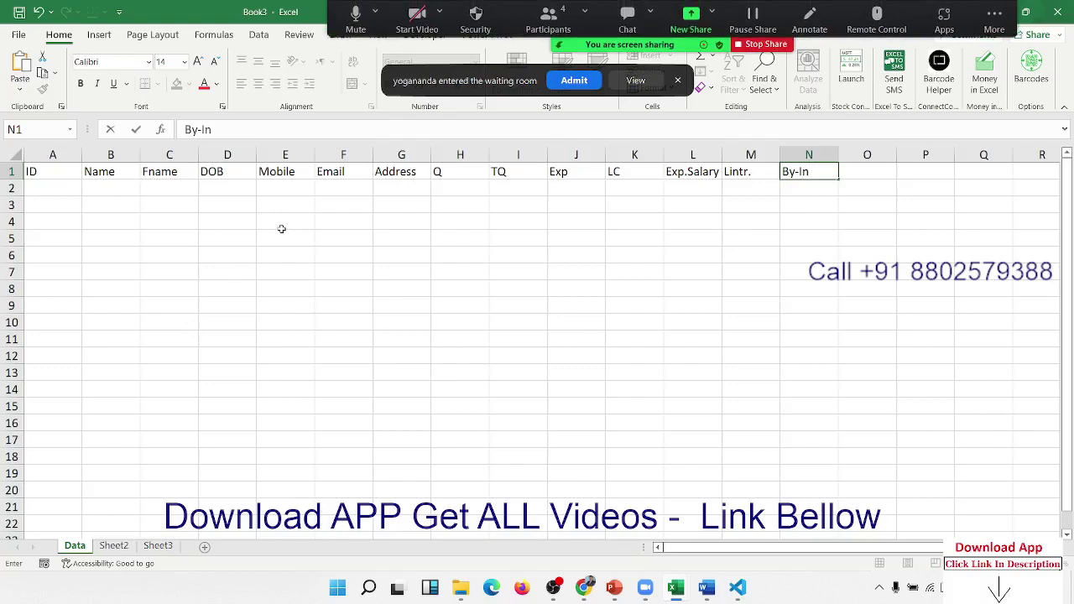
click(573, 82)
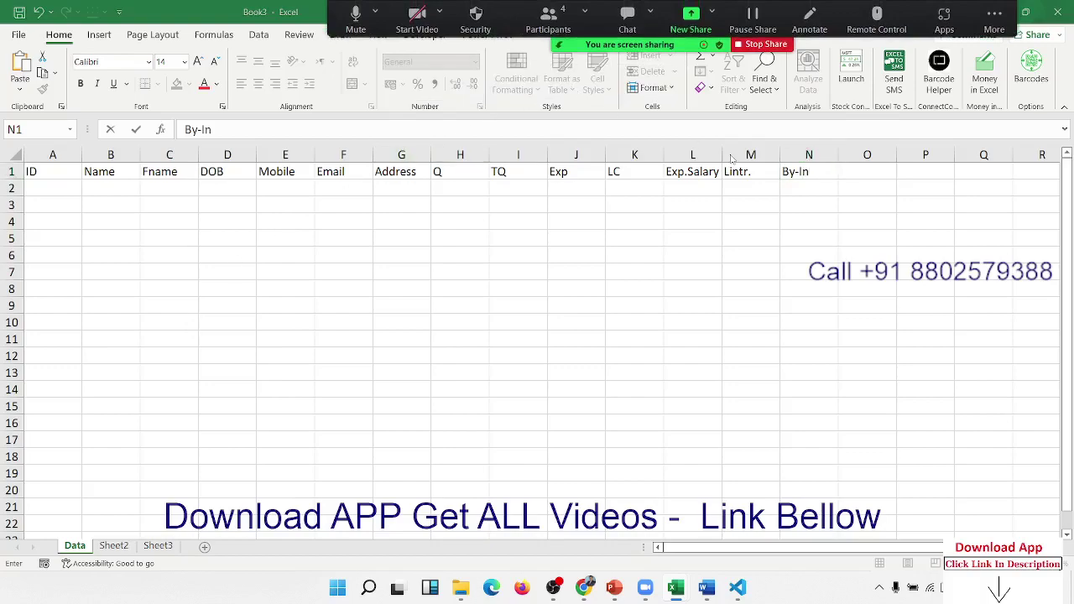
click(820, 172)
text(t)
click(857, 171)
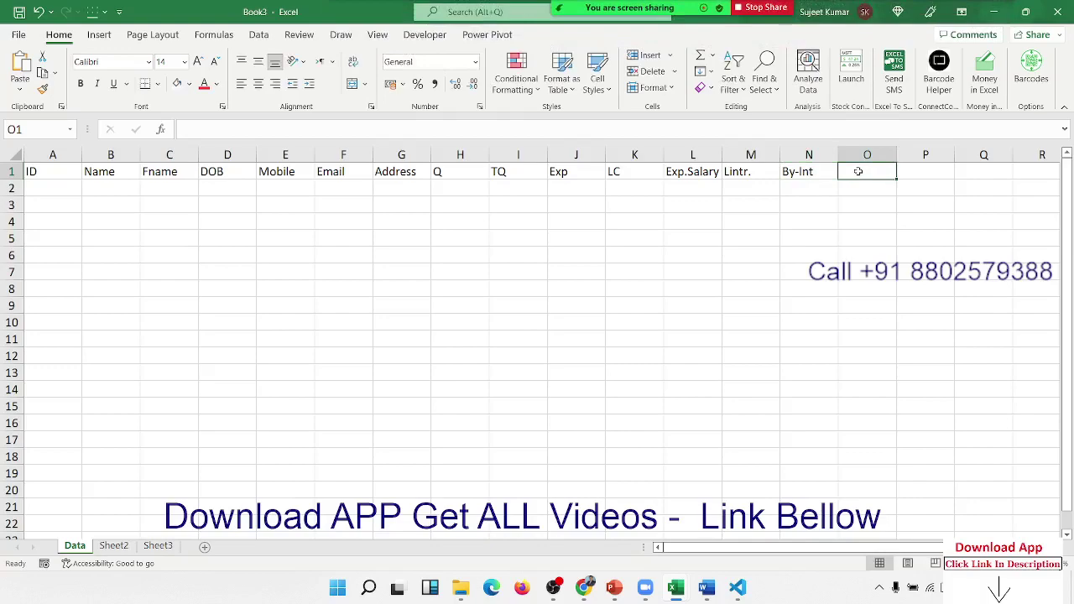
text(S)
text(tatus)
key(Tab)
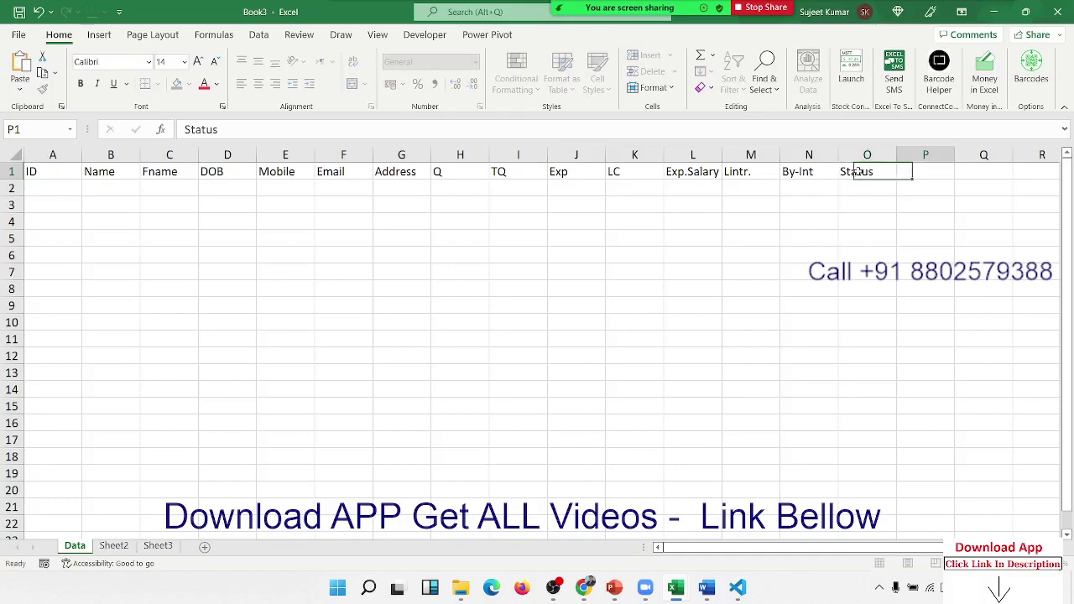
text(Re)
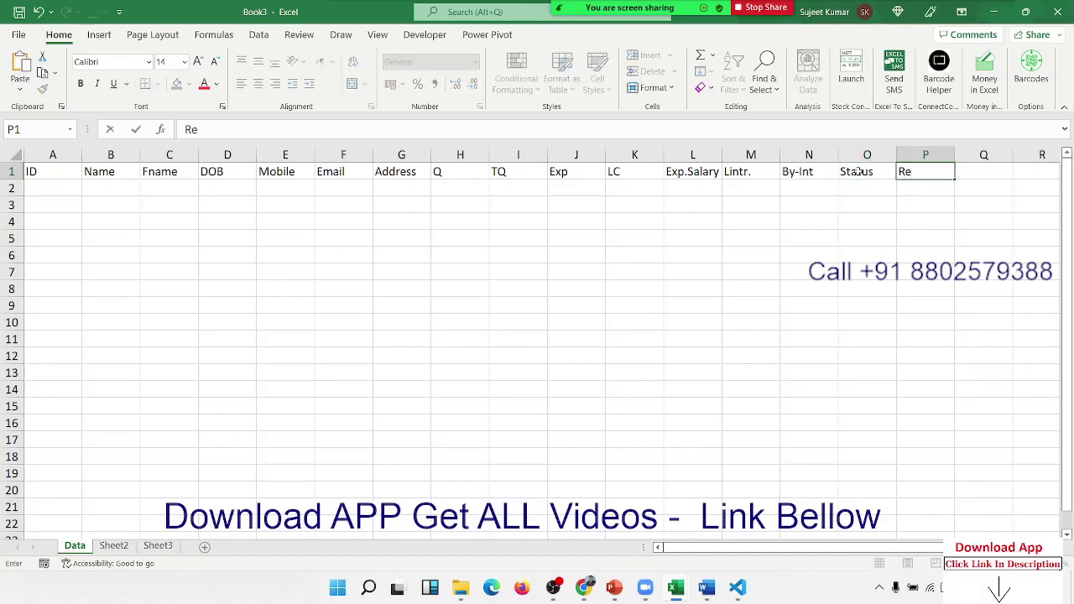
text(marks)
key(Return)
Start row 2 with ID 1, the candidate's name, father's name, DOB 1/1/1900 and mobile number
key(Home)
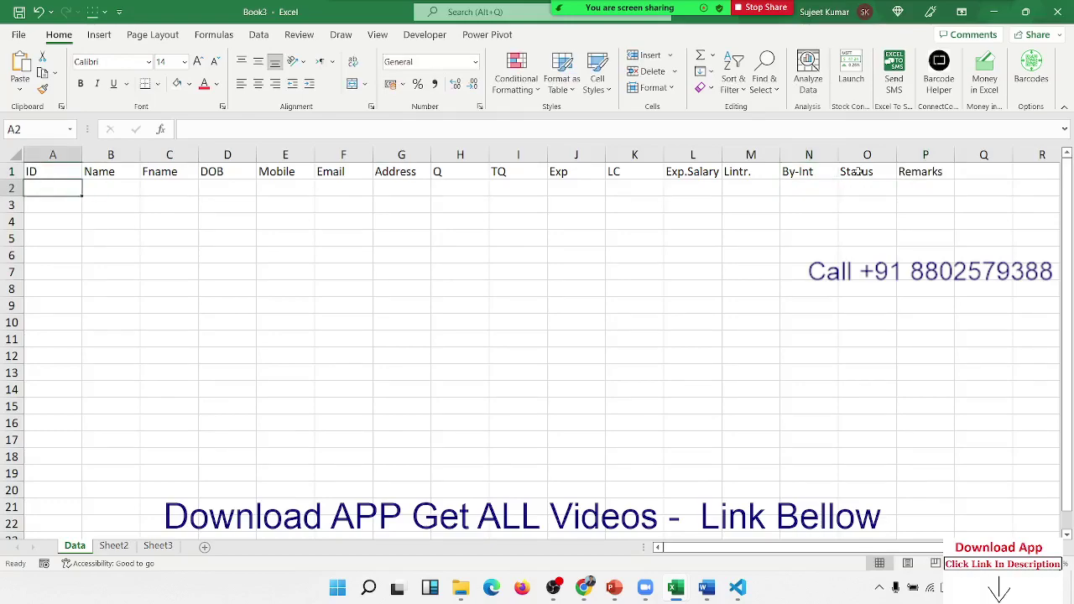
text(1)
key(Tab)
text(Pu)
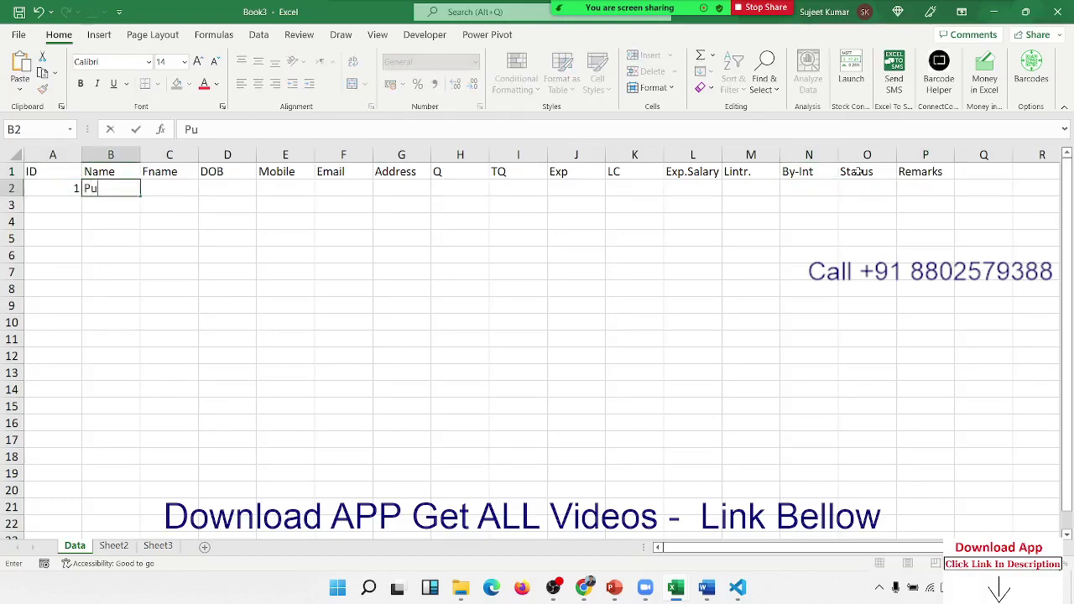
text(ja)
key(Tab)
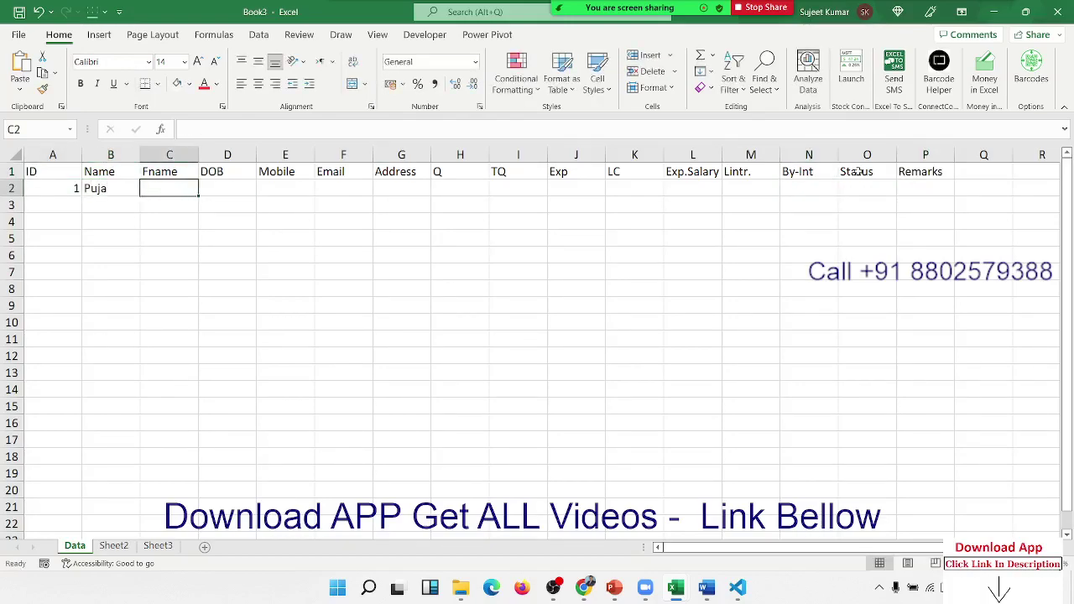
text(Amar)
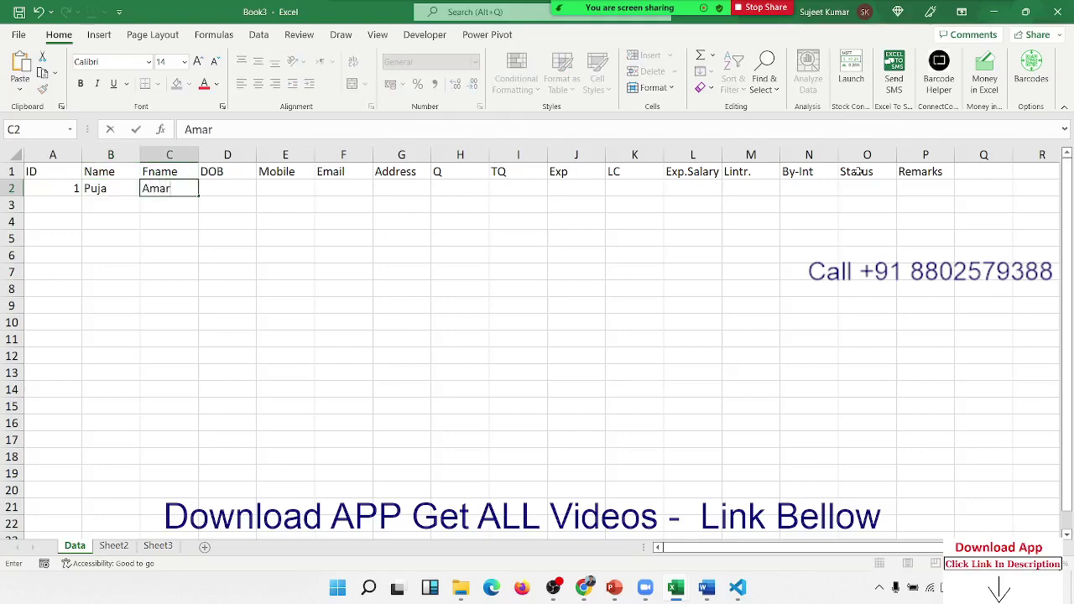
key(Tab)
text(1/1/1)
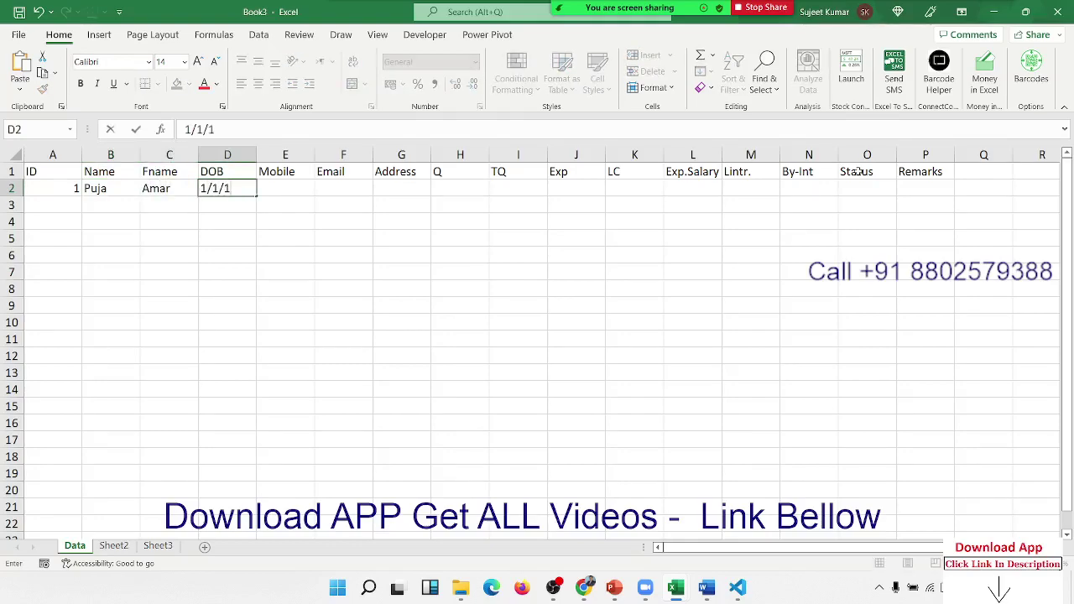
text(900)
key(Tab)
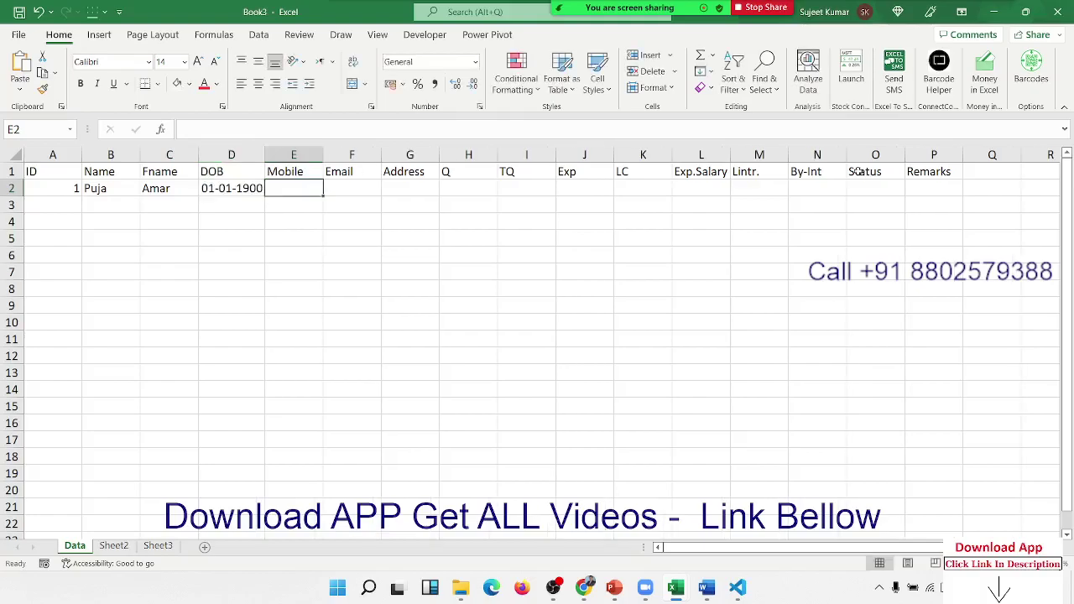
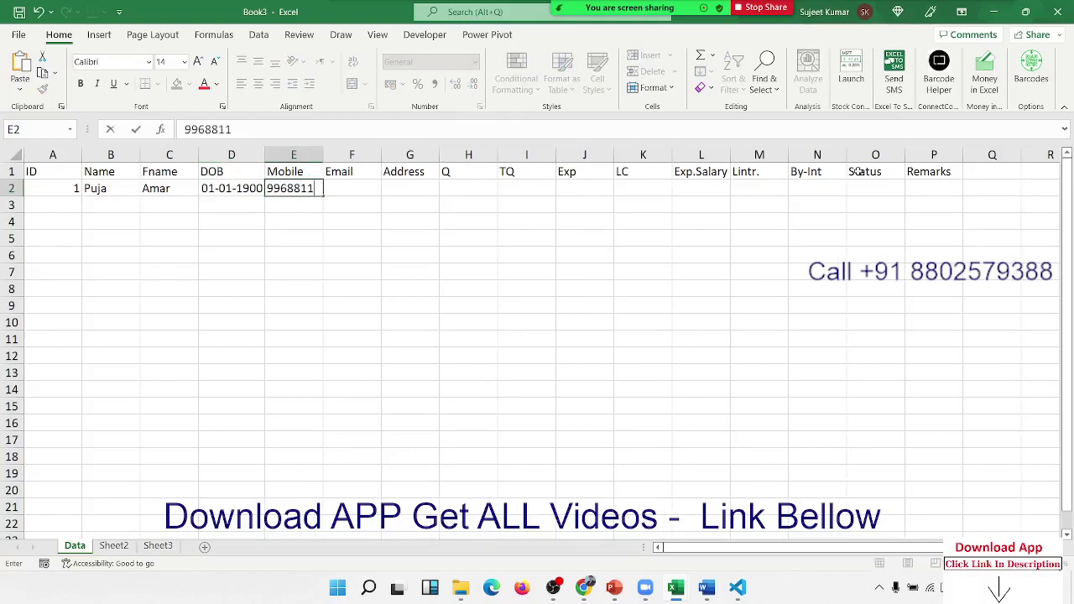
key(Tab)
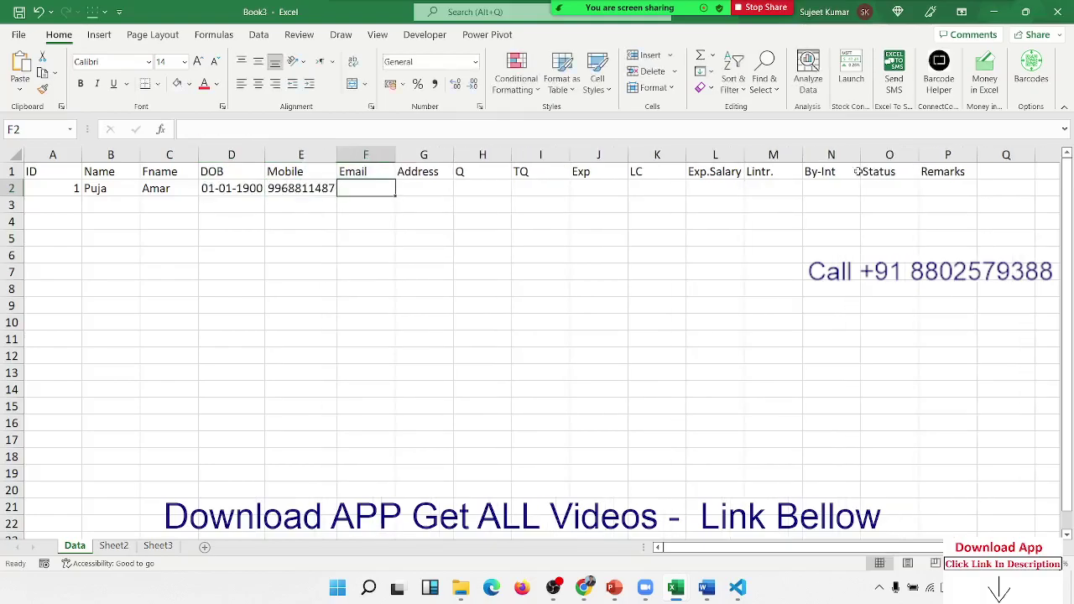
Fill in the candidate's email and address, Q 12 and TQ O for the first record
text(abc)
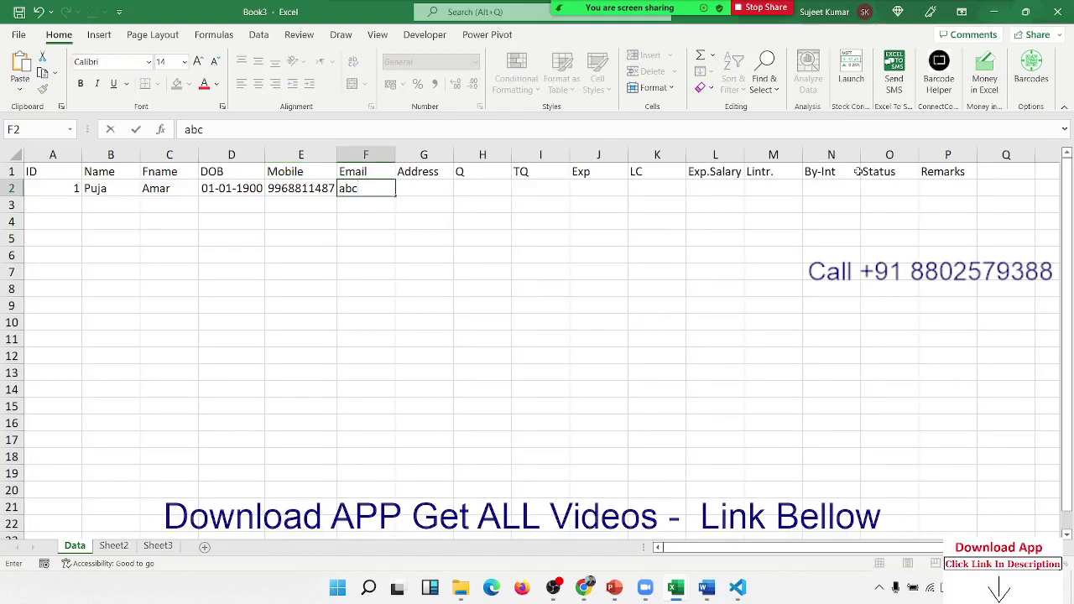
text(@gs)
key(BackSpace)
text(mail)
text(.com)
key(Tab)
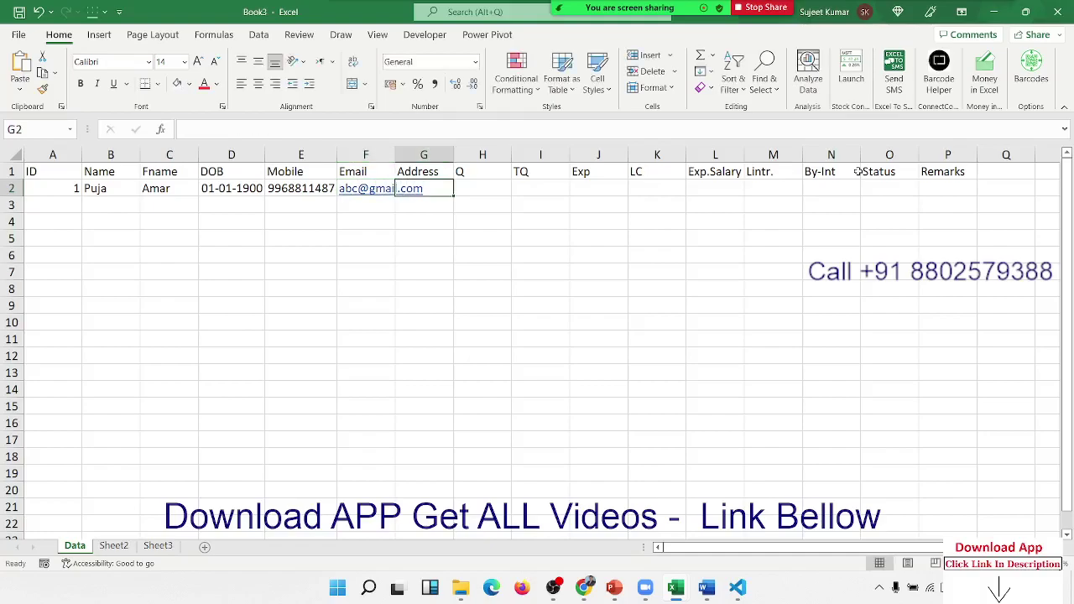
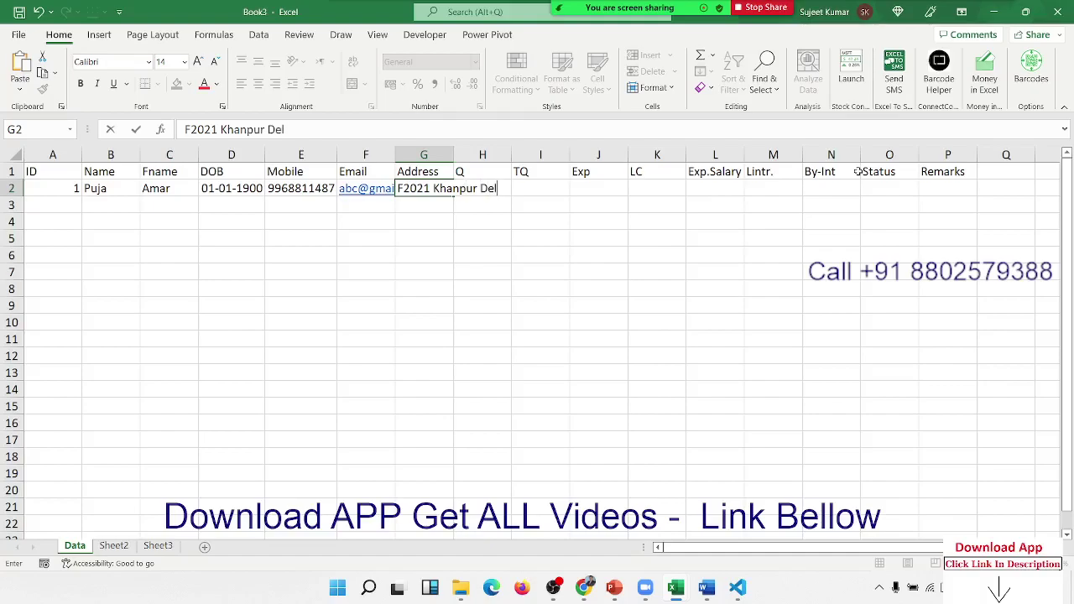
key(Tab)
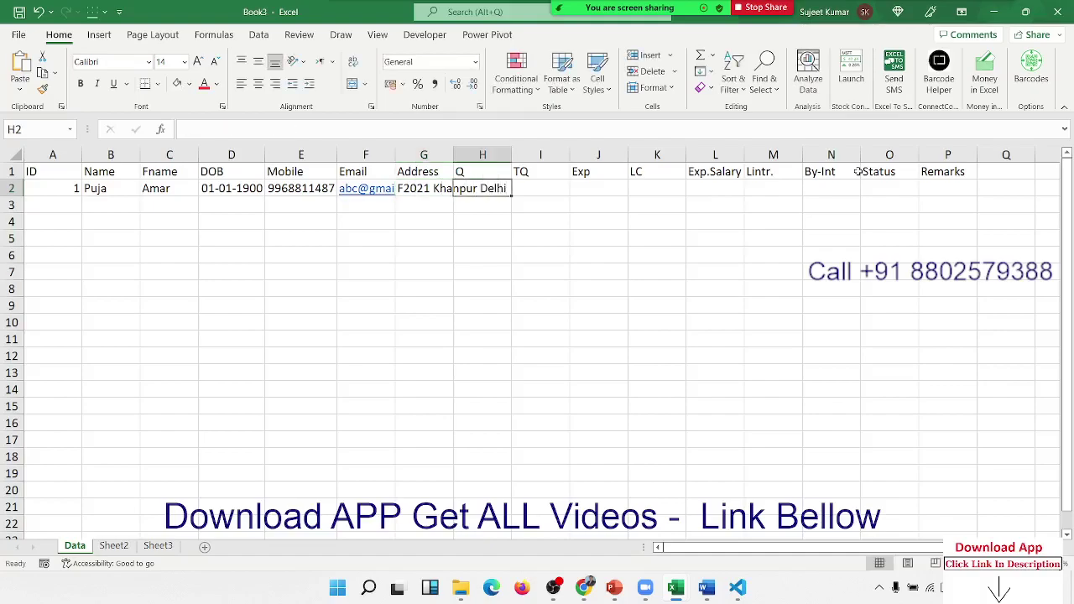
text(12)
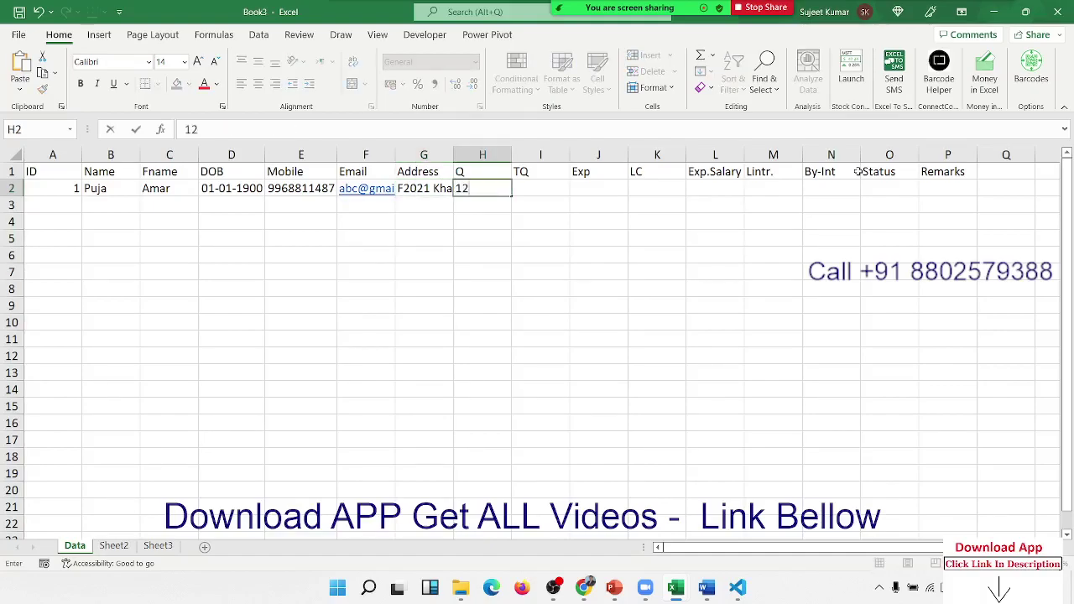
key(BackSpace)
text(2)
key(Tab)
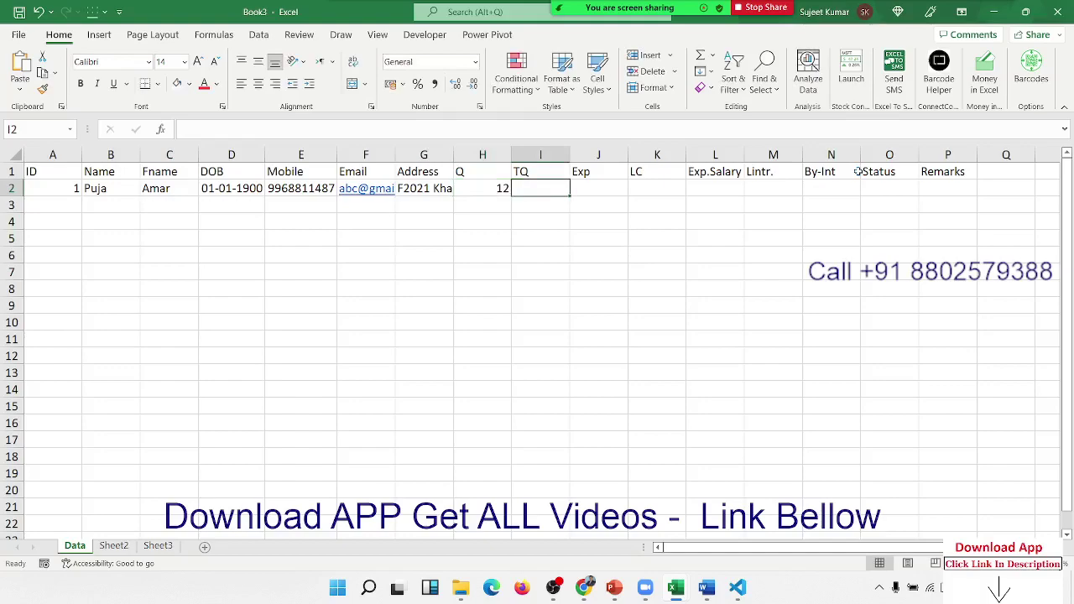
text(O)
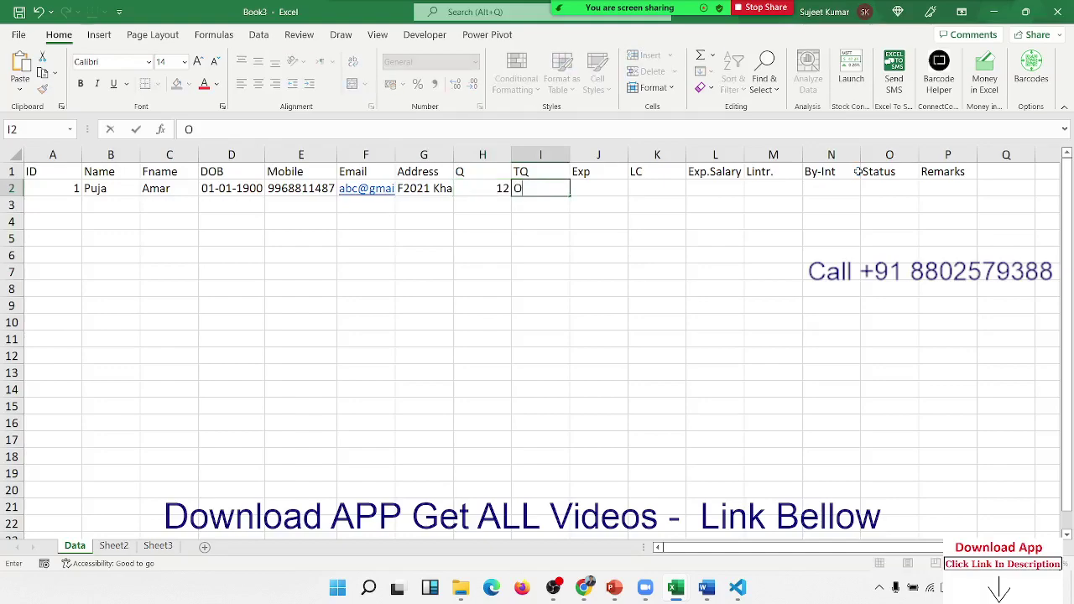
text(+)
key(BackSpace)
key(Return)
Enter Exp 2, LC xyz, Exp.Salary 25000 and Lintr. date 1/1/2022
key(Right)
key(Right)
key(Right)
key(Right)
key(Right)
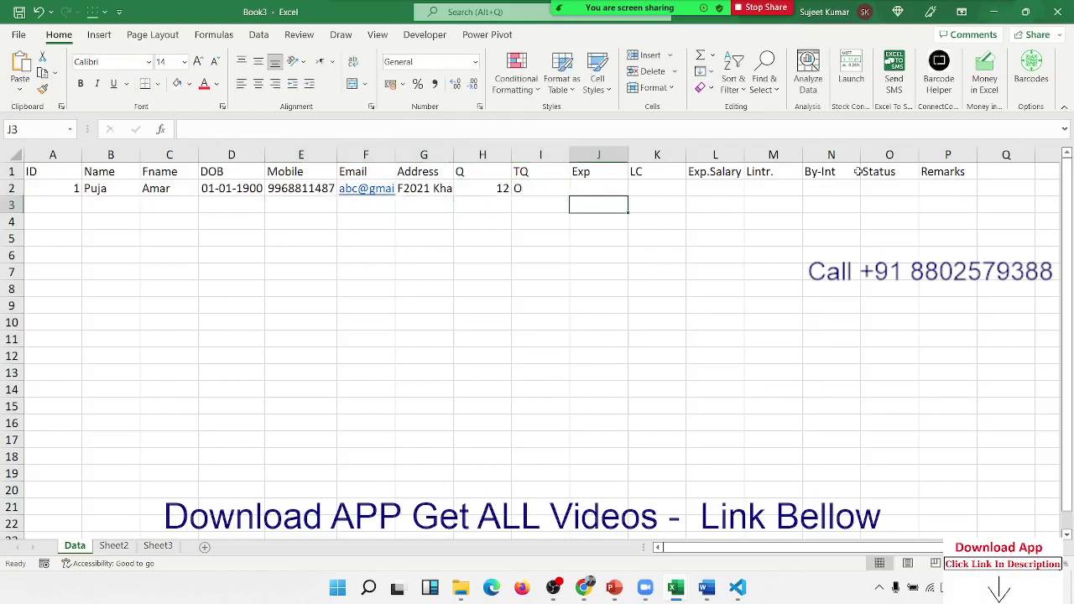
key(Up)
text(2)
key(Tab)
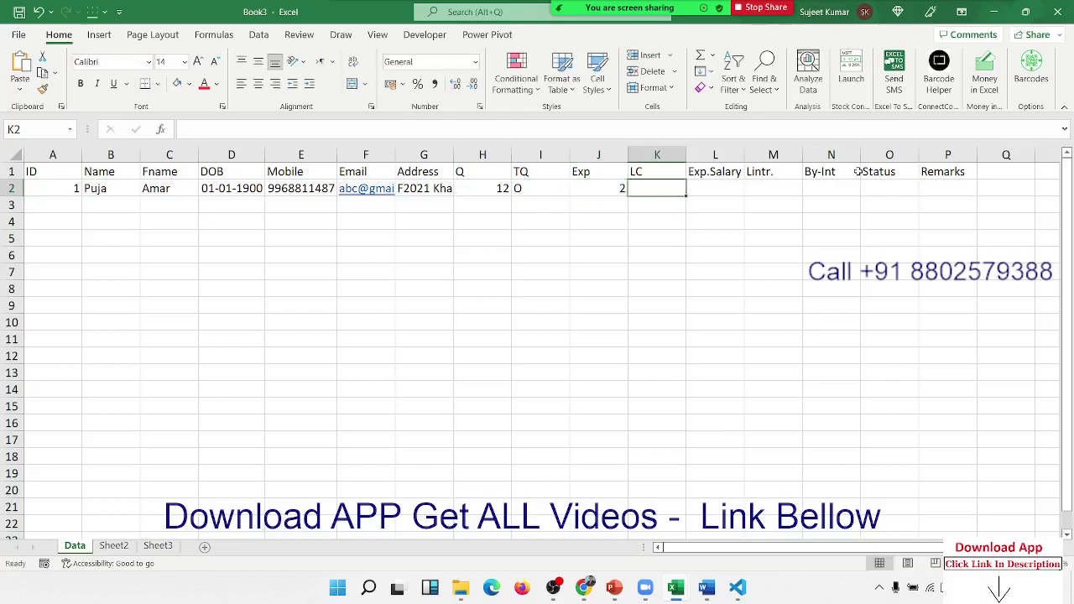
text(x)
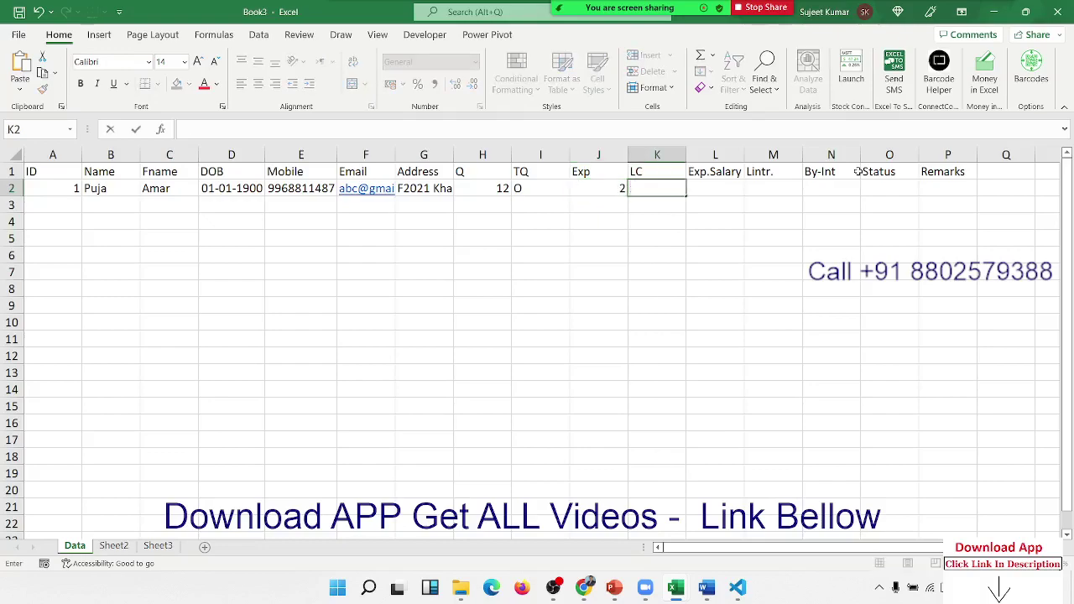
text(yz)
key(Tab)
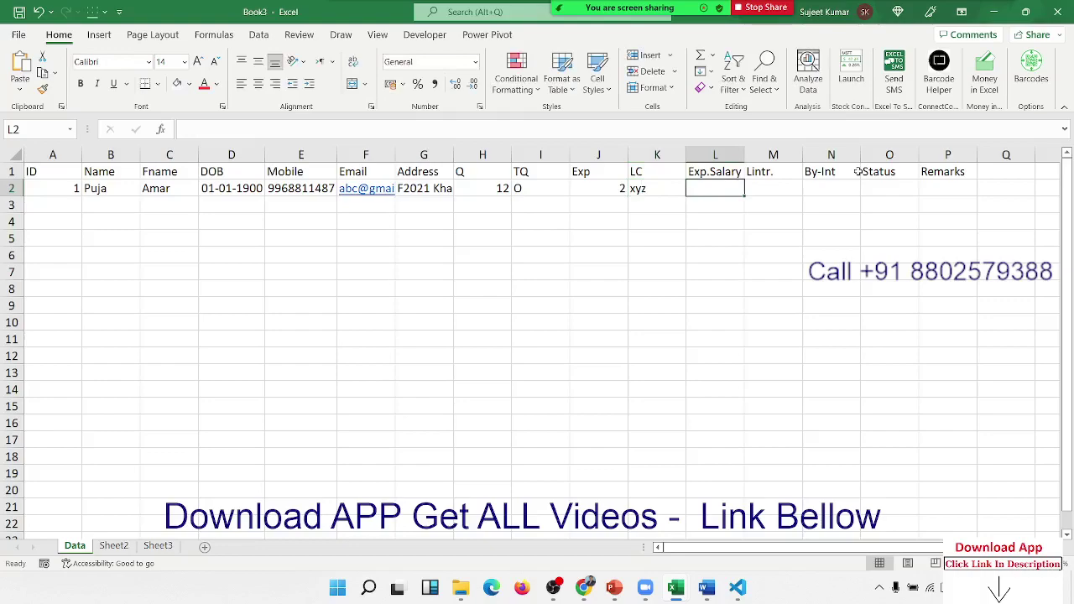
text(25000)
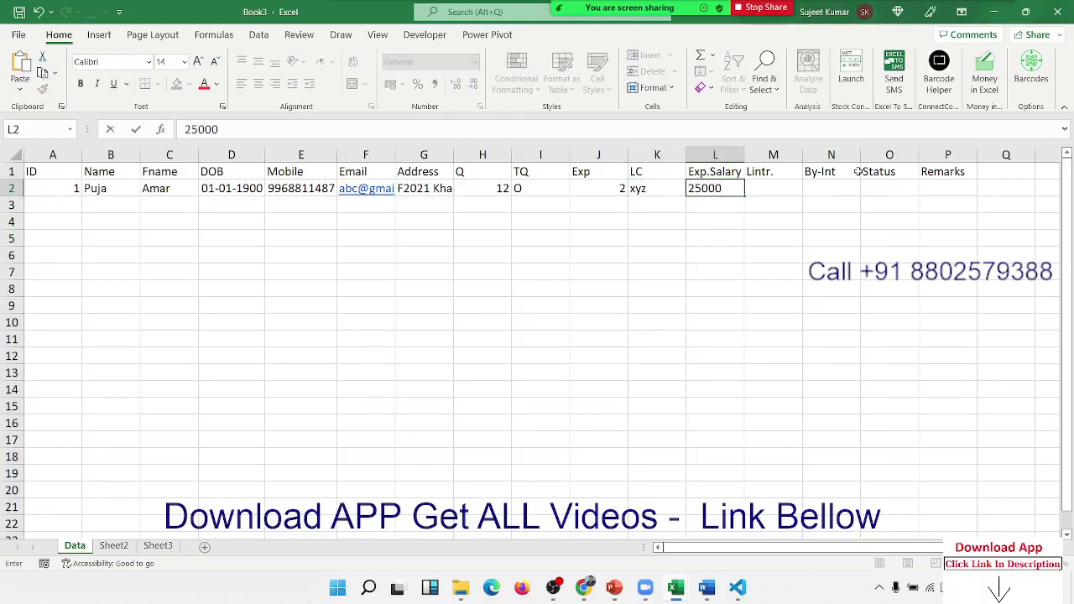
key(Tab)
text(Ra)
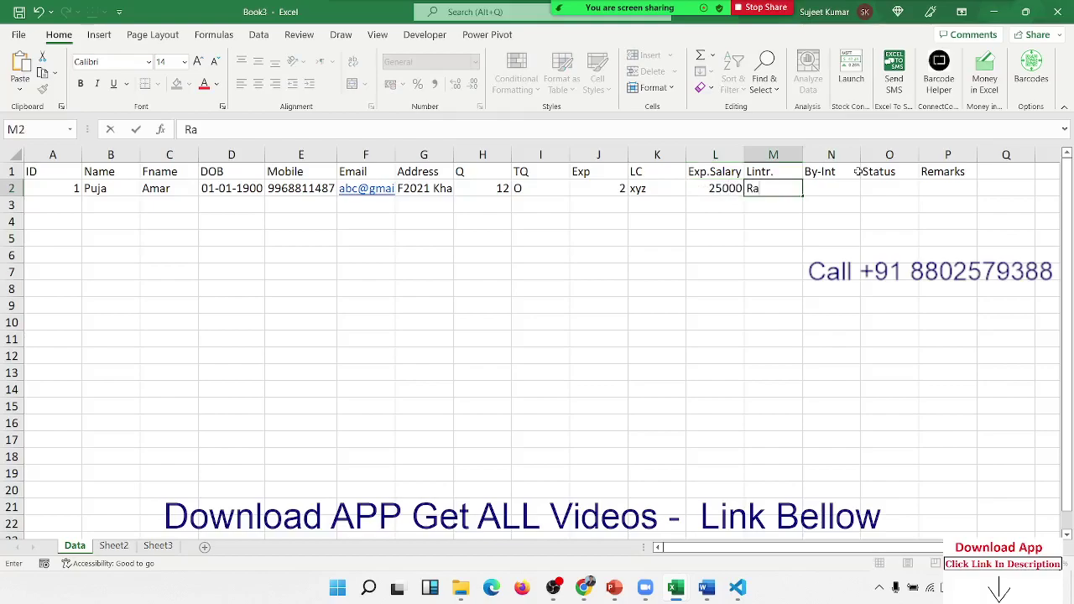
text(mesh)
key(Escape)
key(Up)
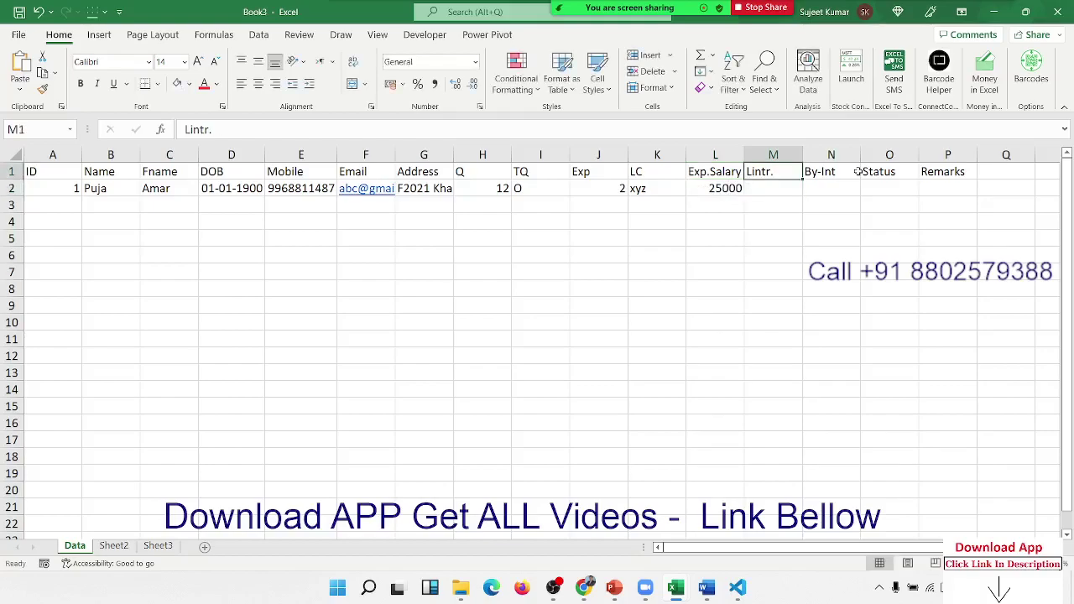
key(Down)
text(1/)
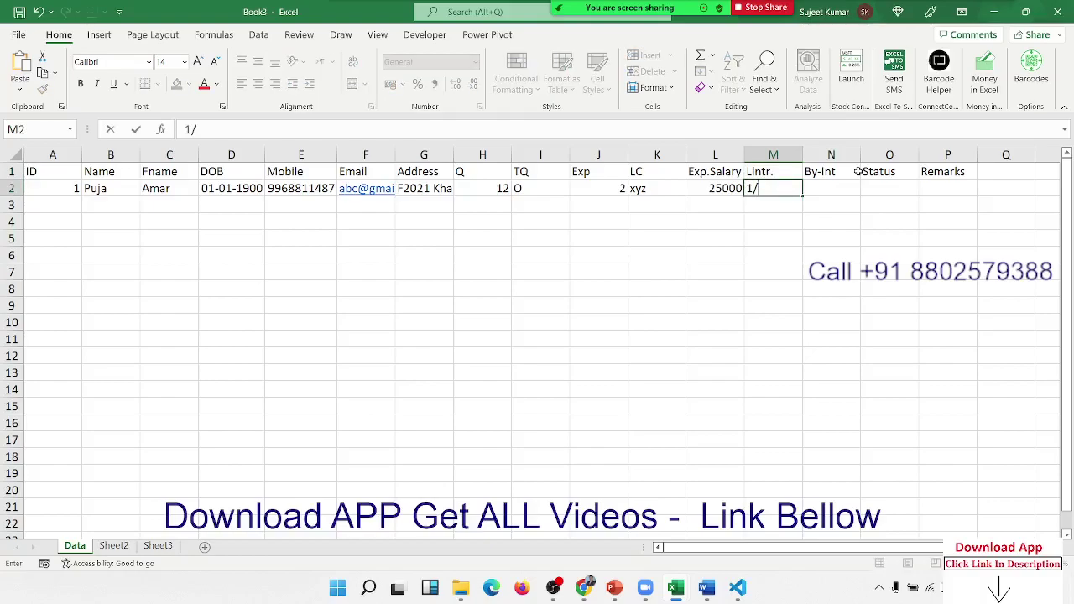
text(1/20)
text(22)
key(Tab)
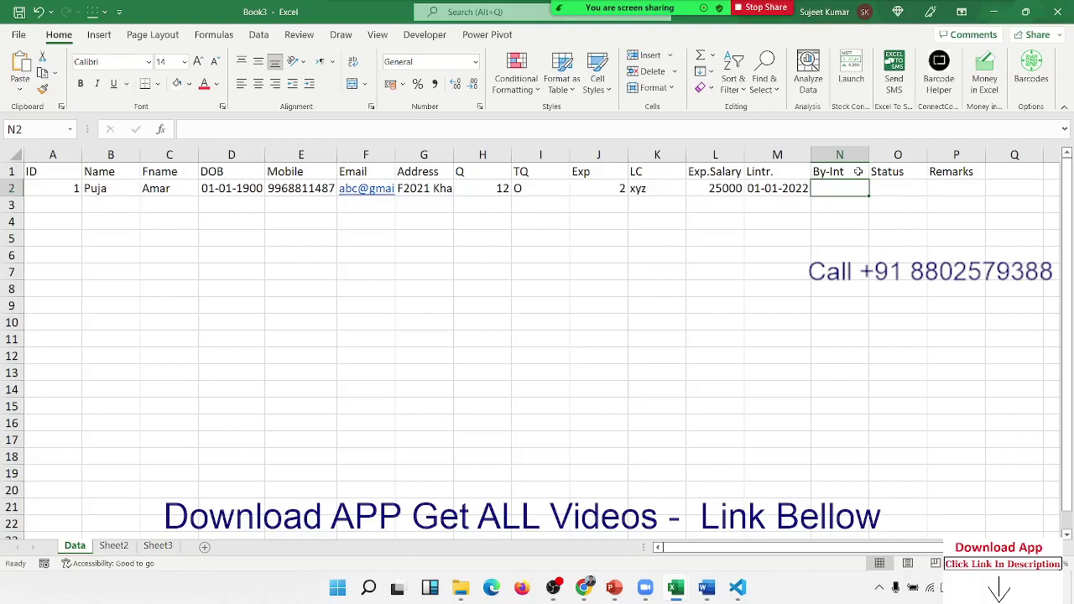
Enter the interviewer's name under By-Int, Status Reject and Remarks 'Not Fit for this Job'
text(rame)
key(Tab)
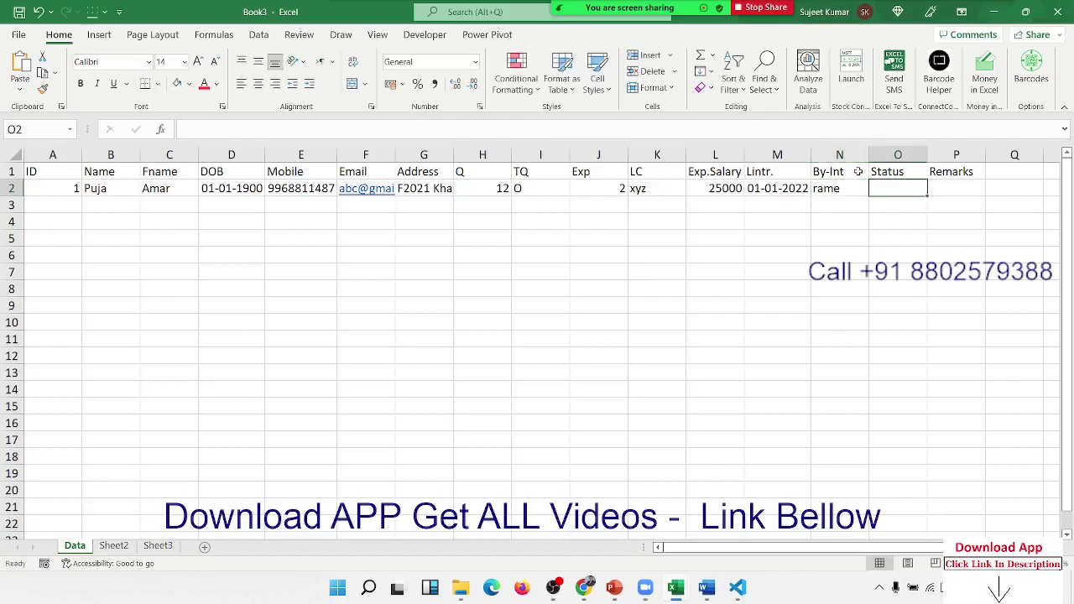
key(Left)
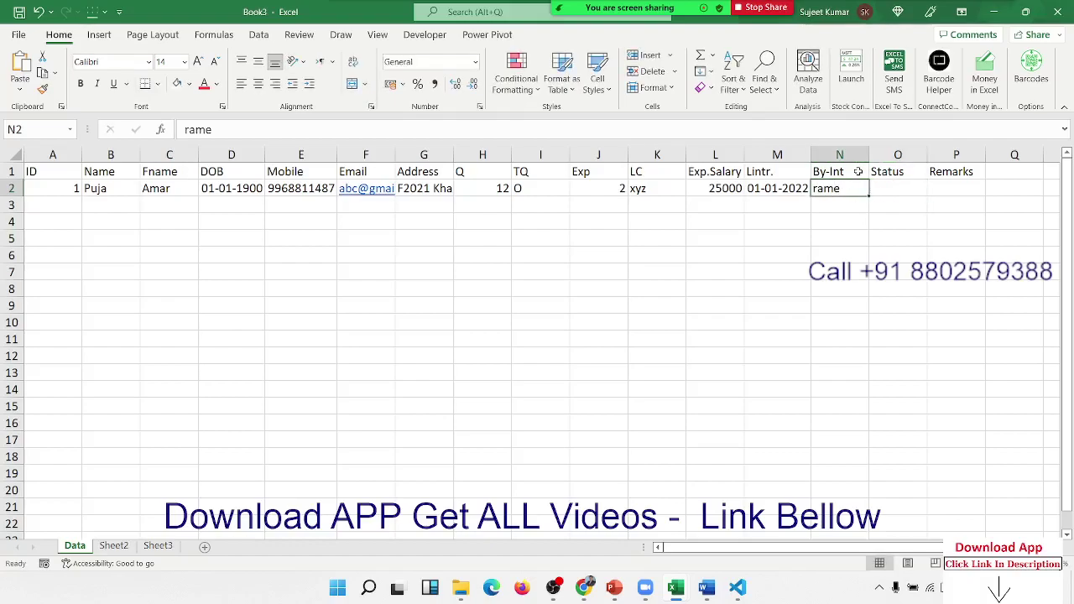
key(F2)
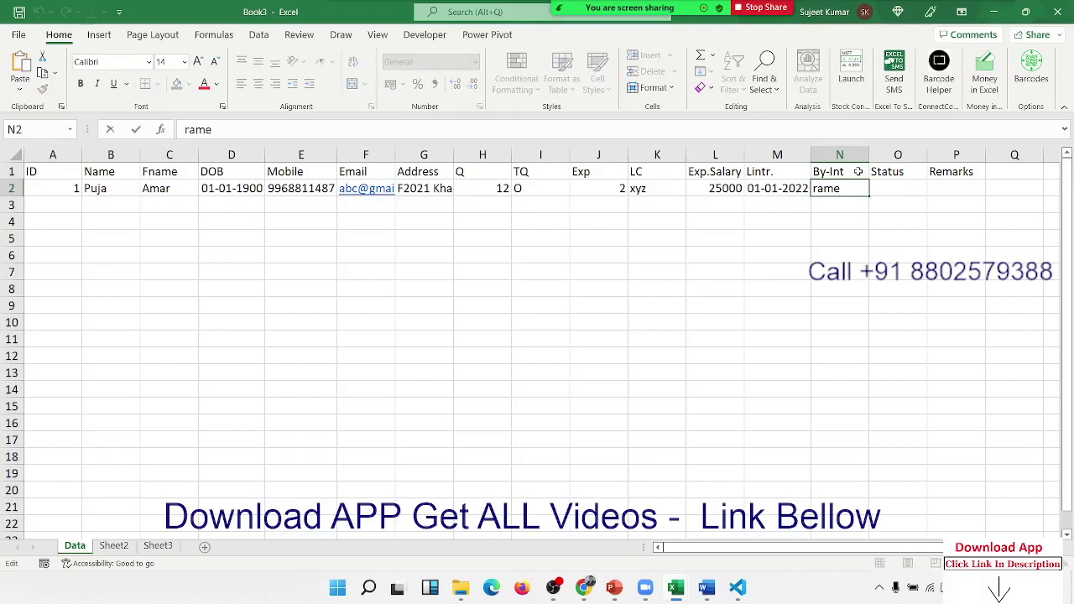
text(s)
key(Tab)
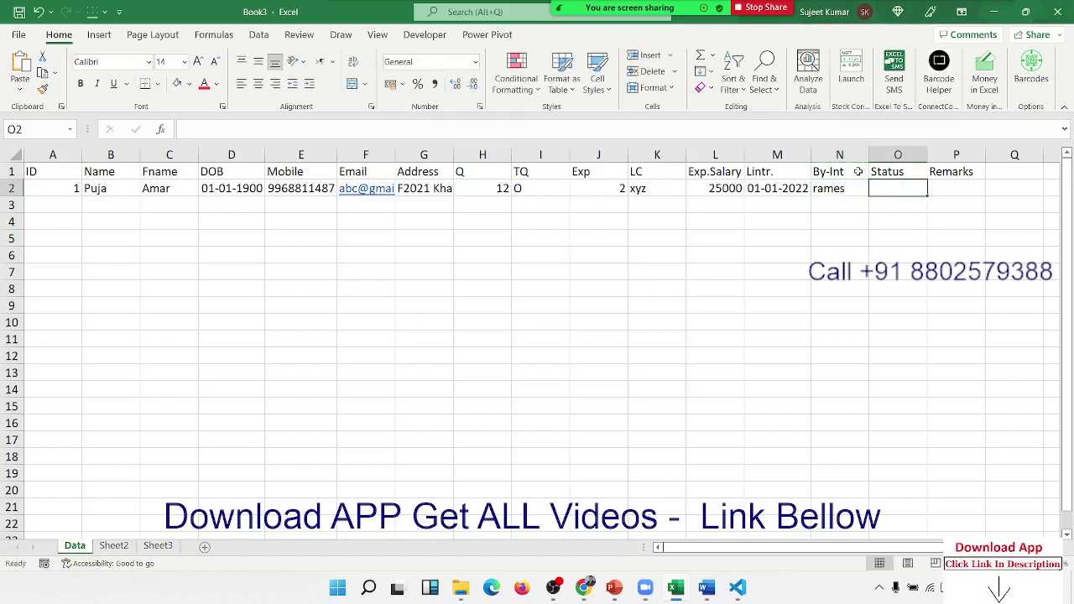
text(Re)
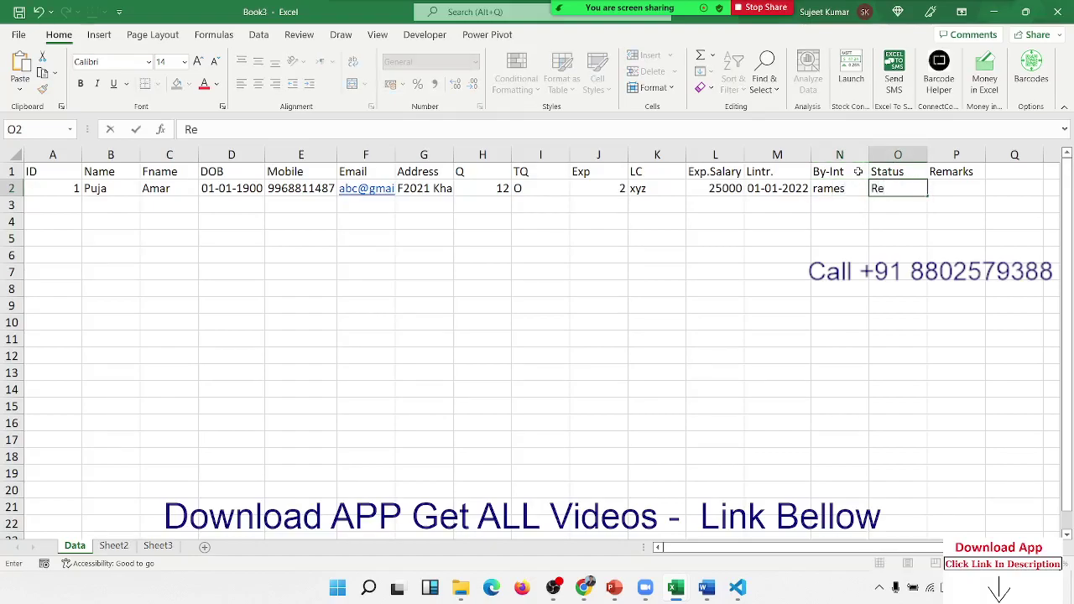
text(ject)
key(Tab)
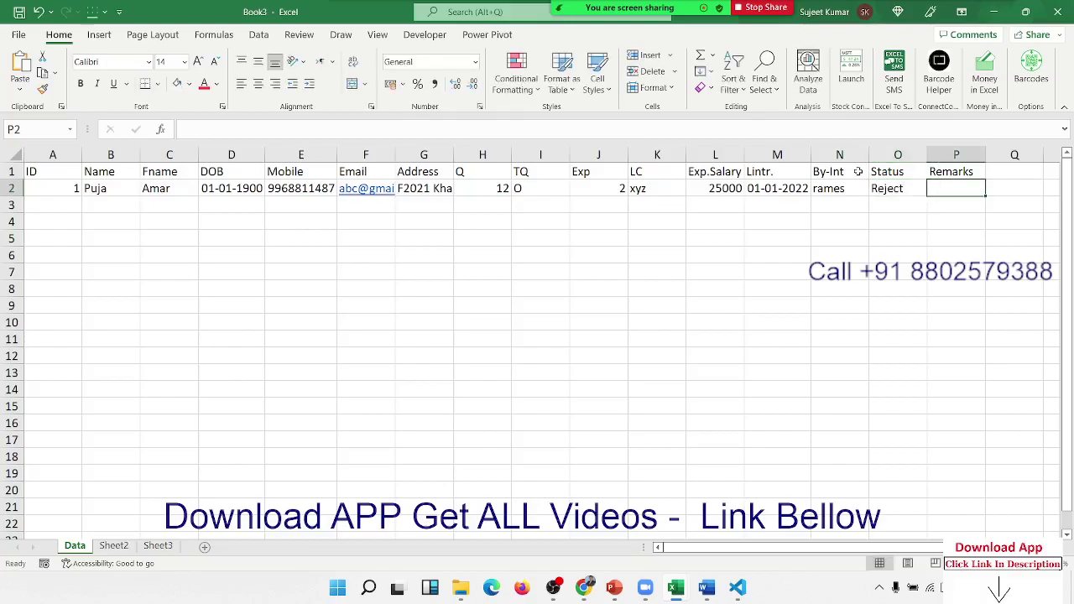
text(Not Fi)
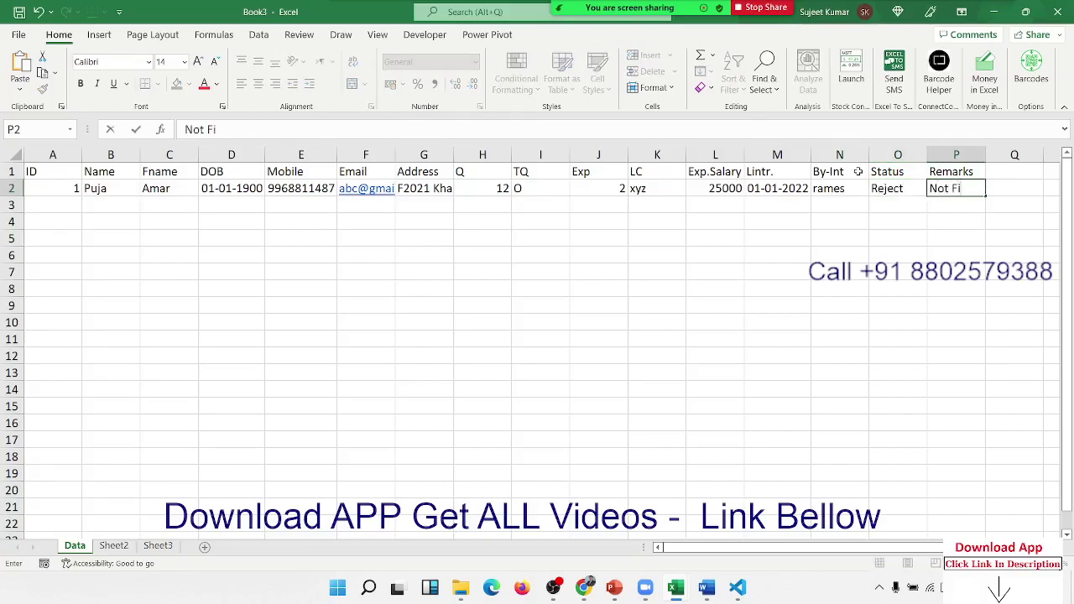
text(t f)
text(or this)
text( Jo)
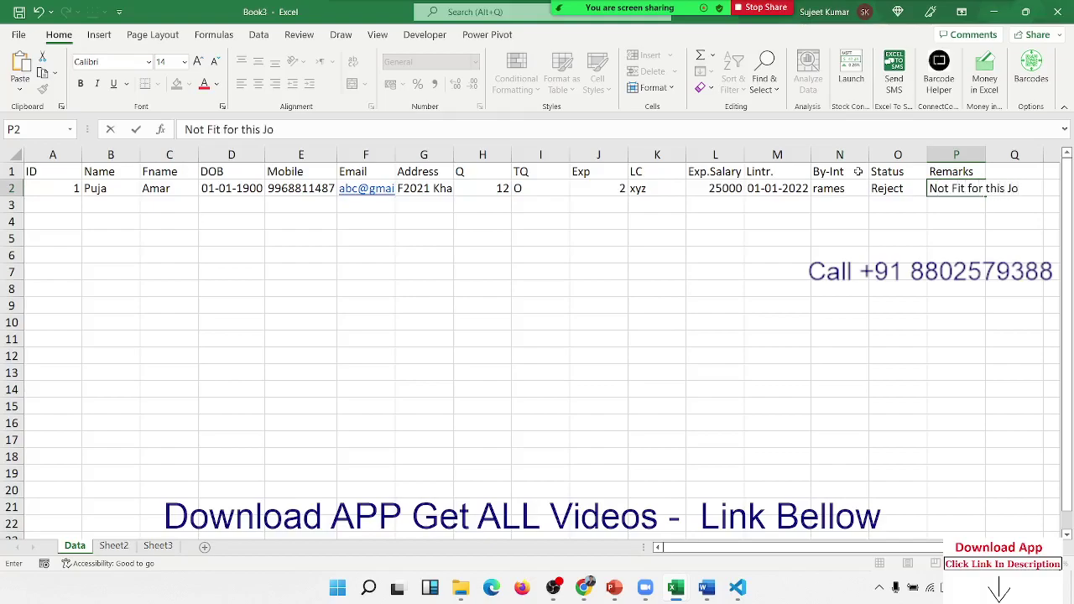
text(b)
key(Return)
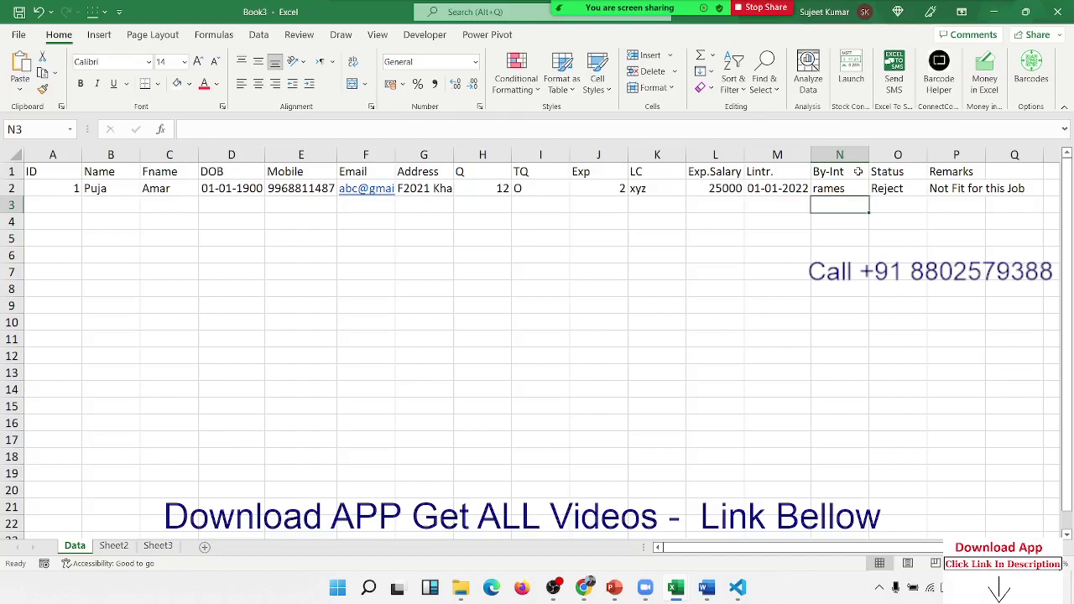
key(Up)
Rename Sheet2 to Tracker
key(Home)
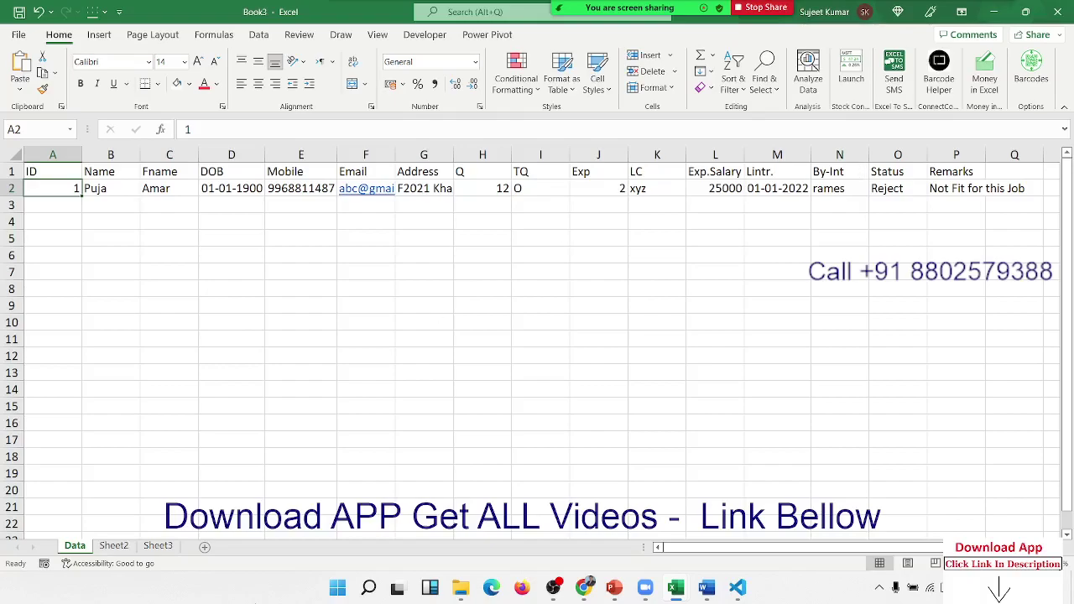
click(117, 547)
double_click(118, 547)
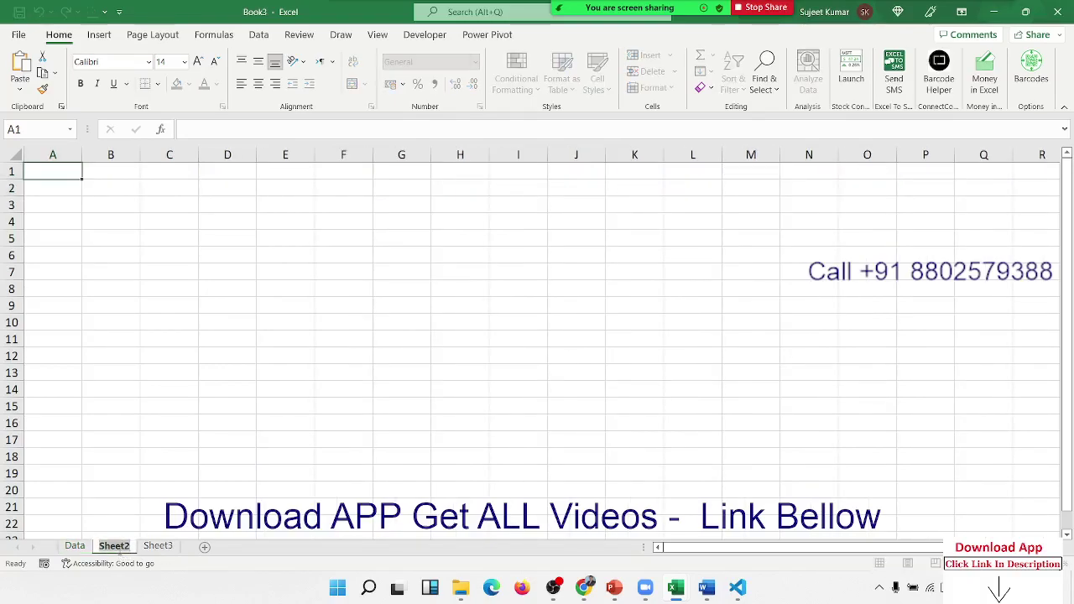
text(Tra)
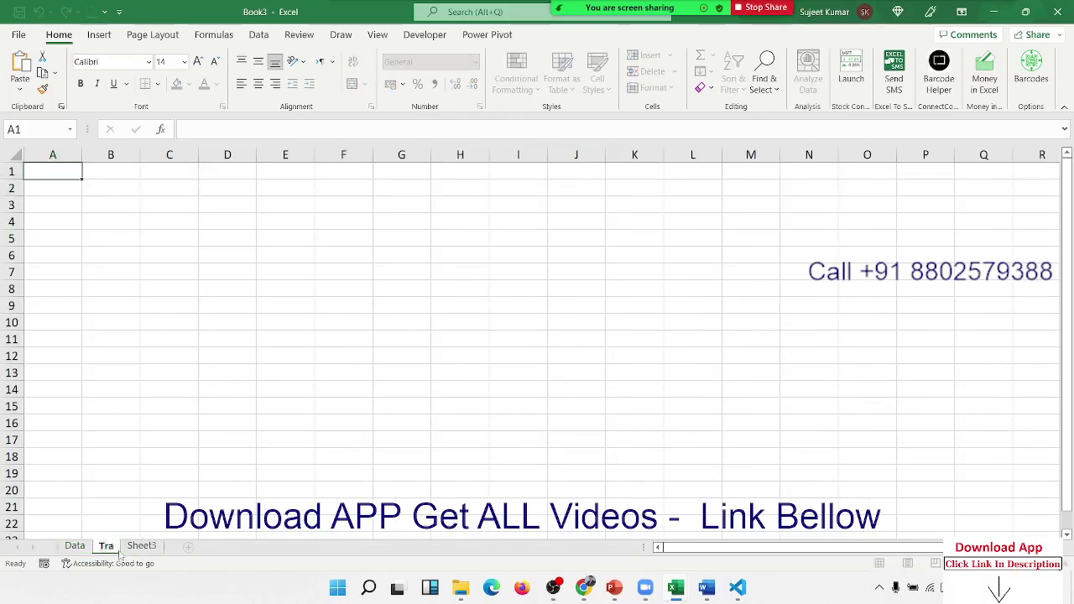
text(cker)
click(110, 482)
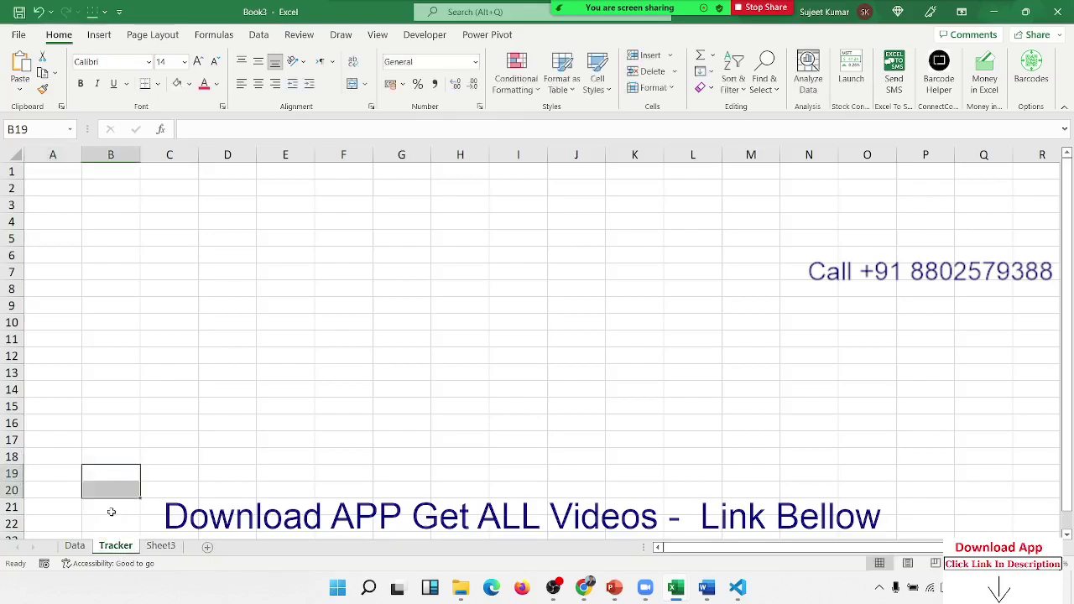
Copy the Data headers A1:P1 and paste them into Tracker starting at A9
click(74, 546)
click(116, 546)
click(74, 546)
click(79, 171)
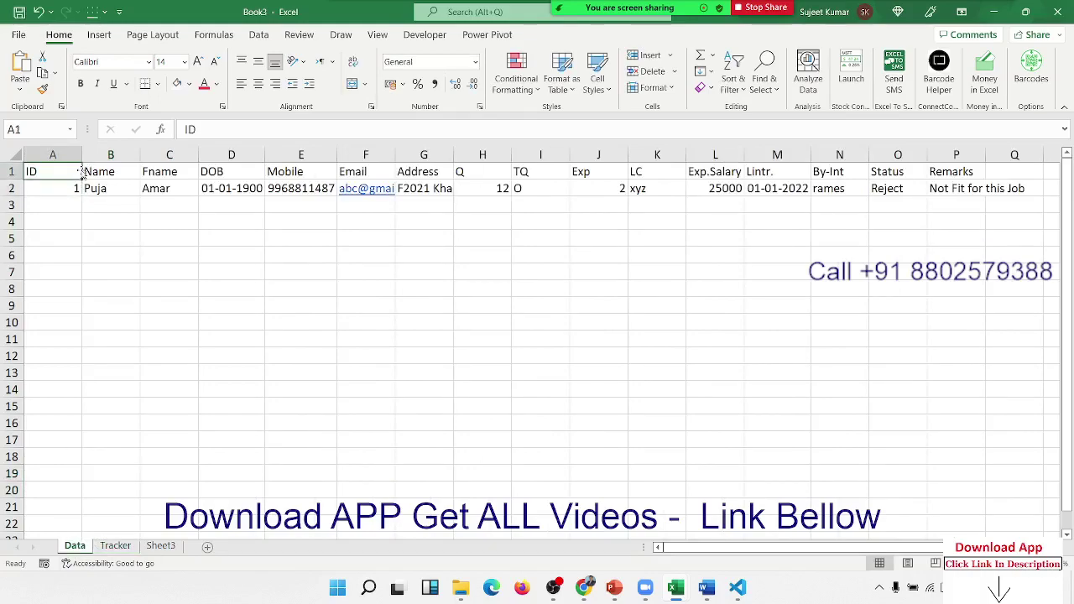
key(ctrl+shift+Right)
key(ctrl+c)
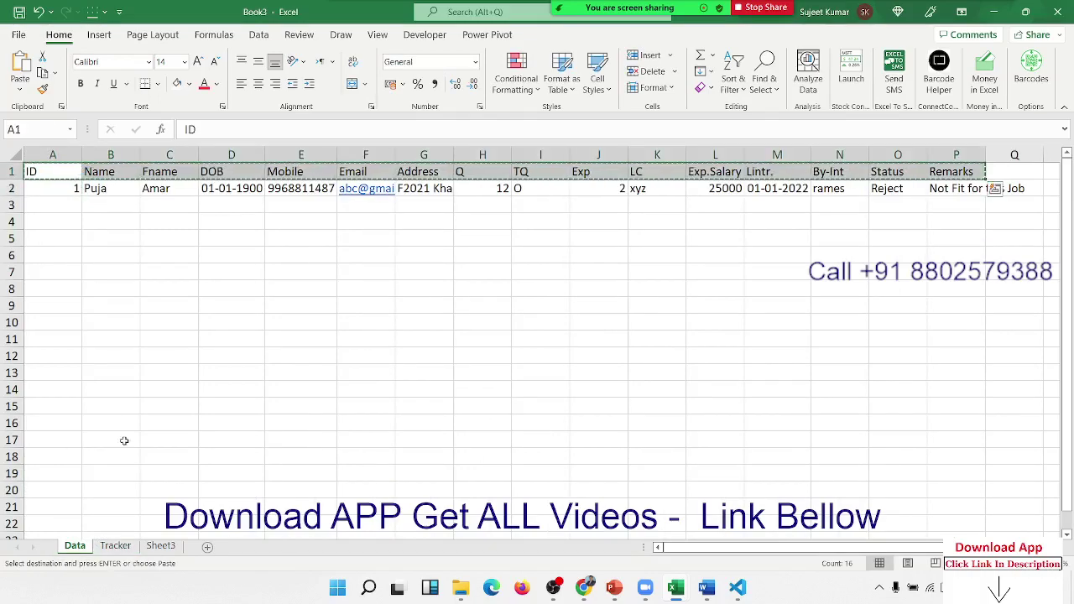
click(116, 546)
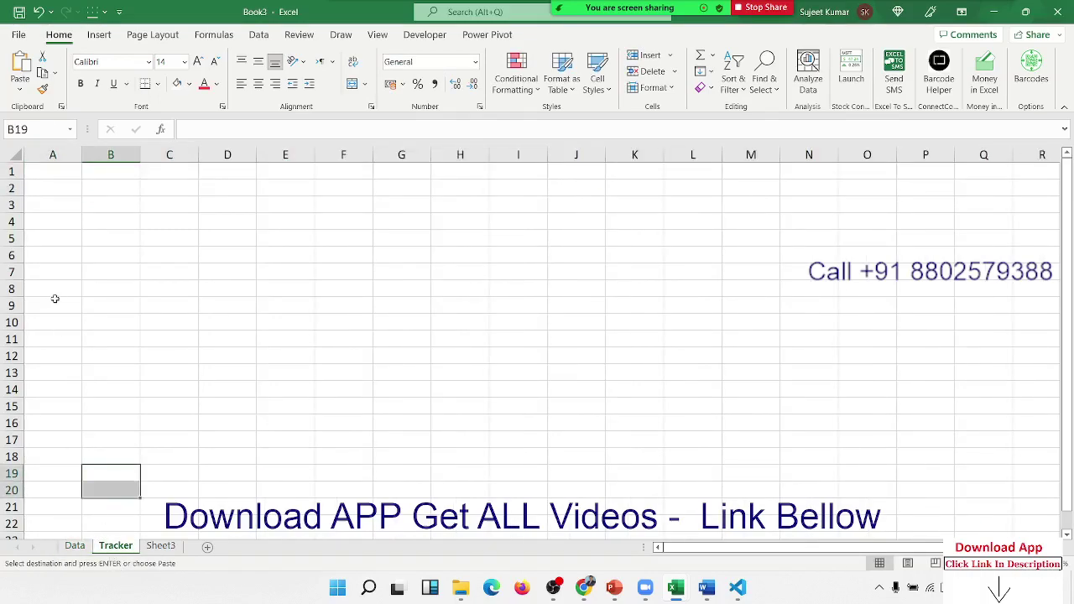
click(54, 303)
key(ctrl+v)
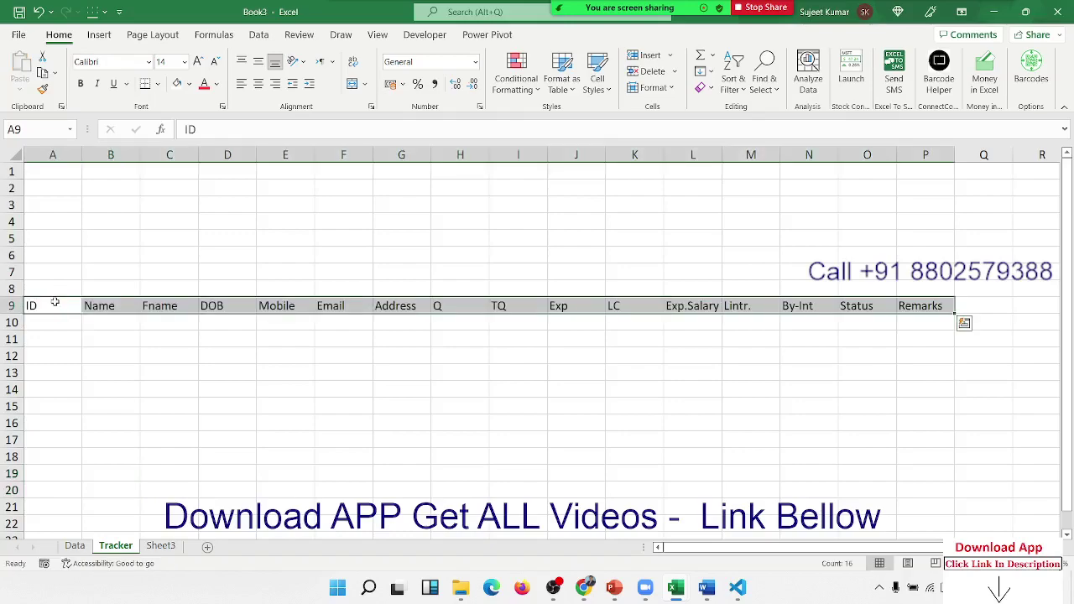
click(51, 217)
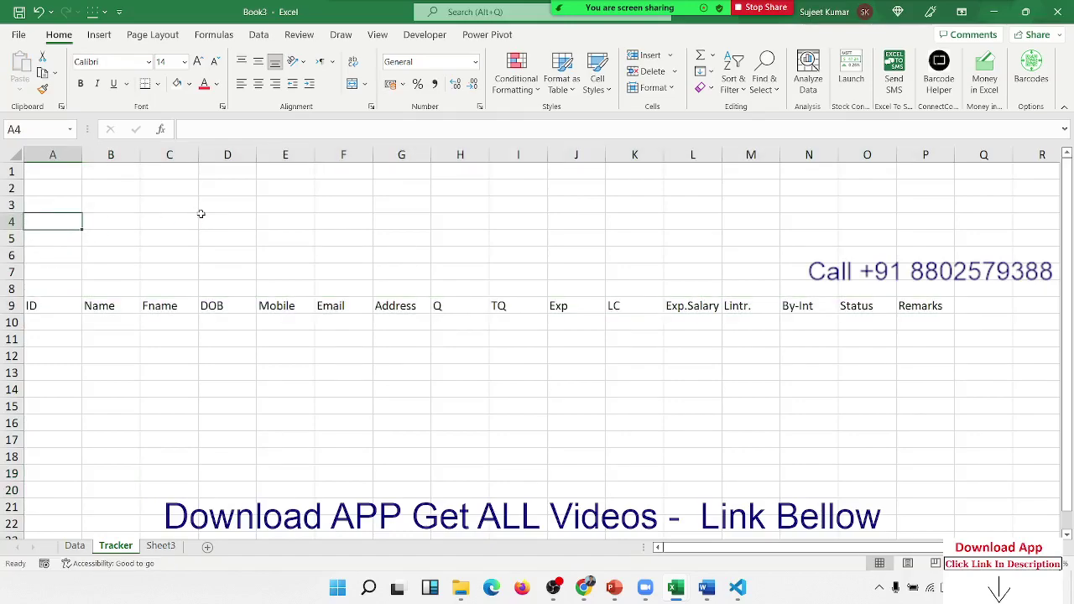
Label A3 as Mobile and D3 as Email on the Tracker sheet
text(Name)
key(Escape)
key(Up)
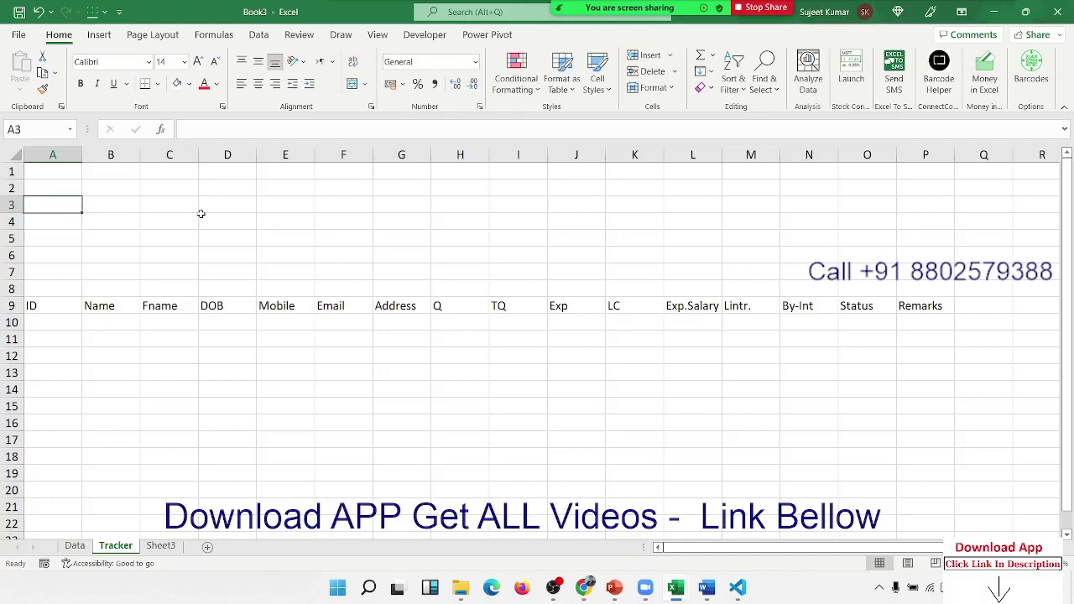
text(Mobile)
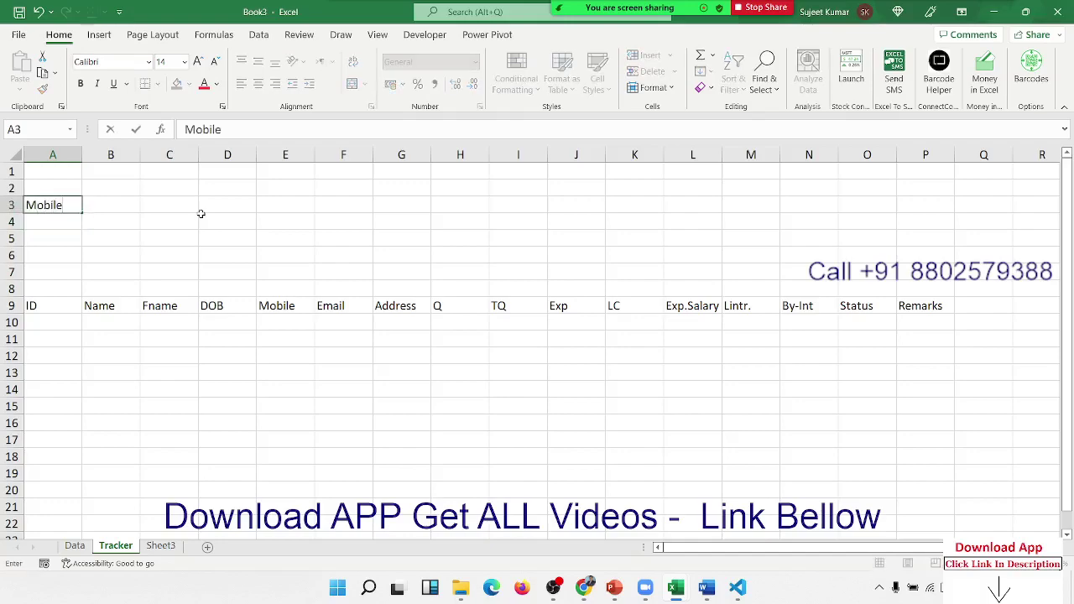
click(197, 213)
click(202, 215)
text(E)
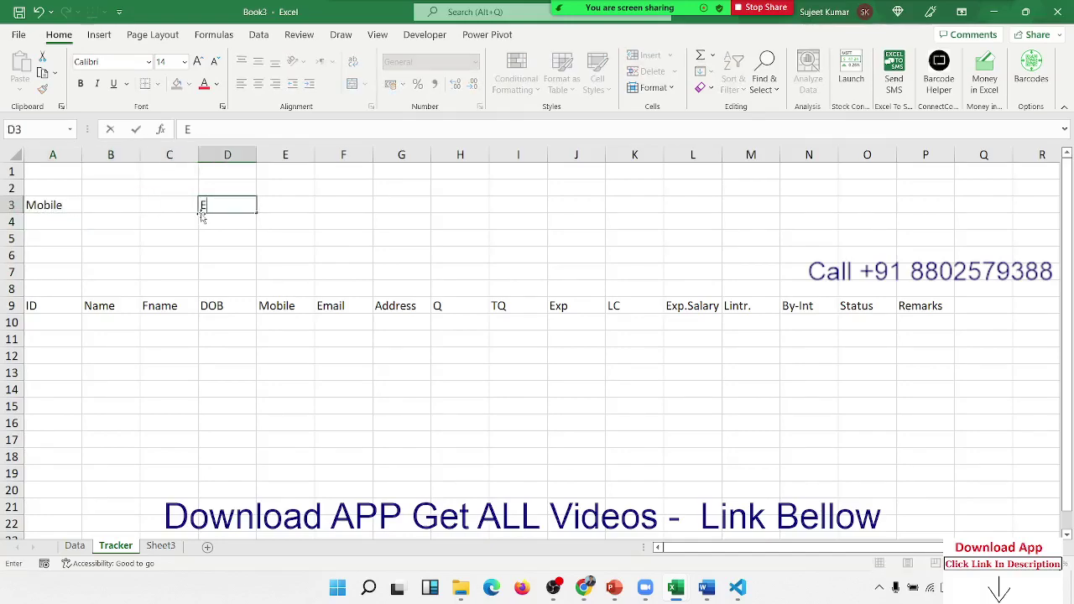
text(n)
key(BackSpace)
text(ma)
text(il)
key(Tab)
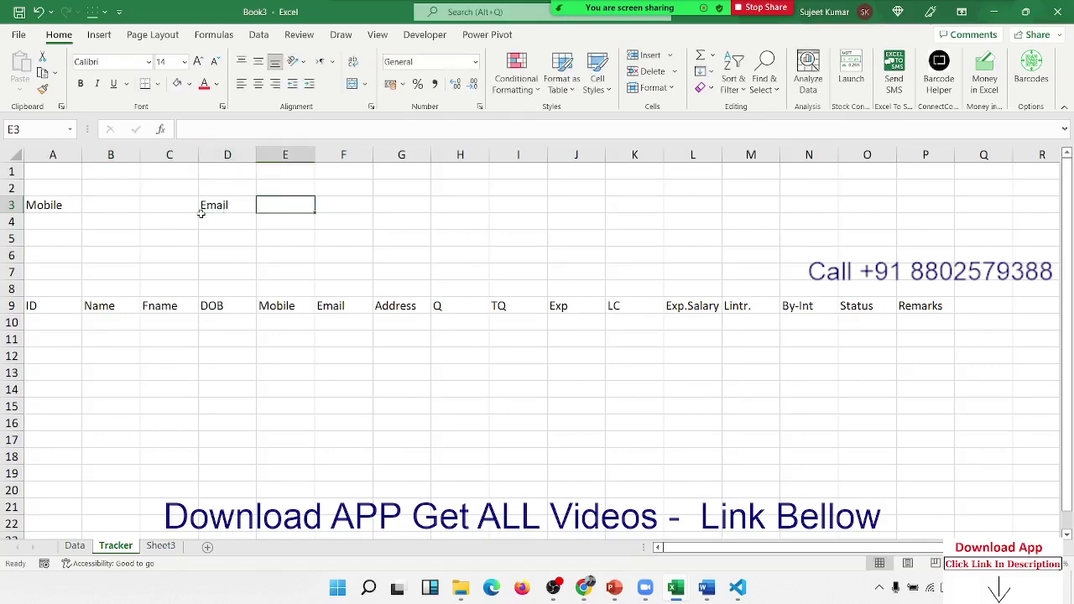
Add the labels Name, Fname and DOB in F3, G3 and H3
key(Tab)
key(Down)
key(Left)
key(Up)
key(Right)
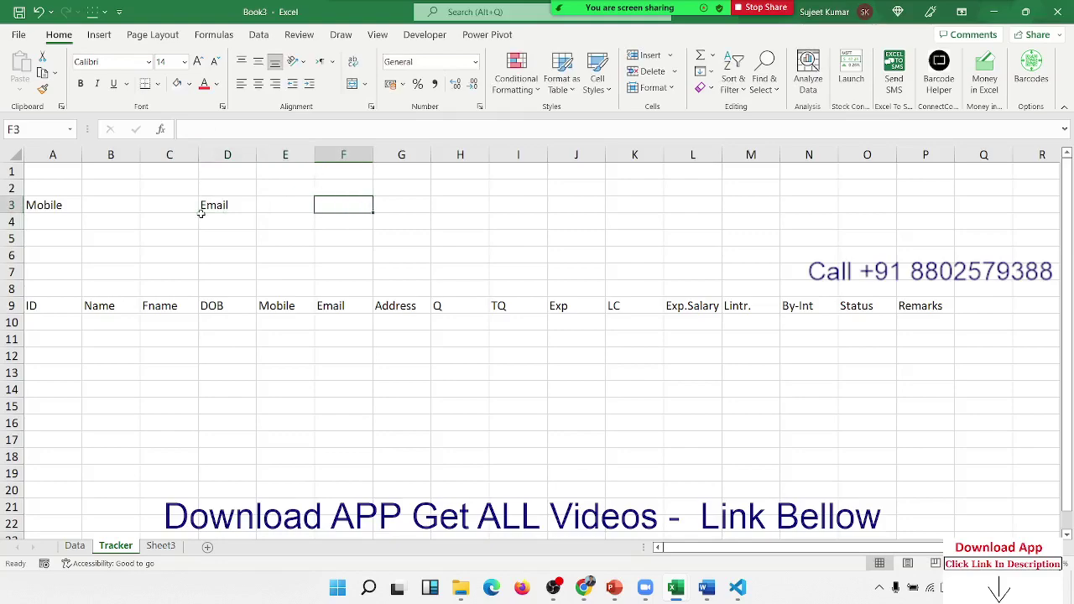
text(Name)
key(Tab)
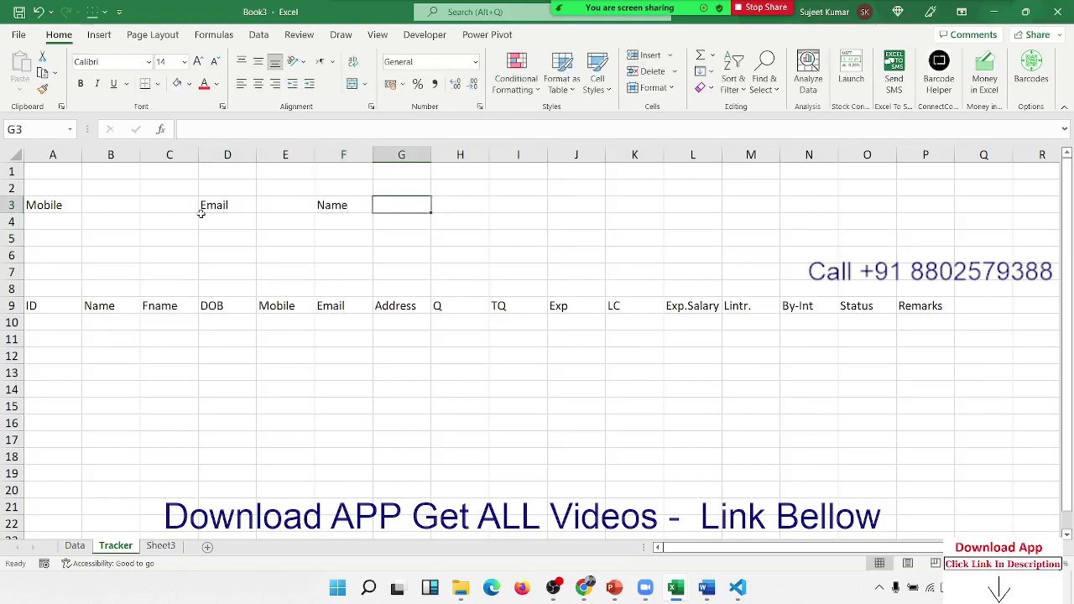
text(F)
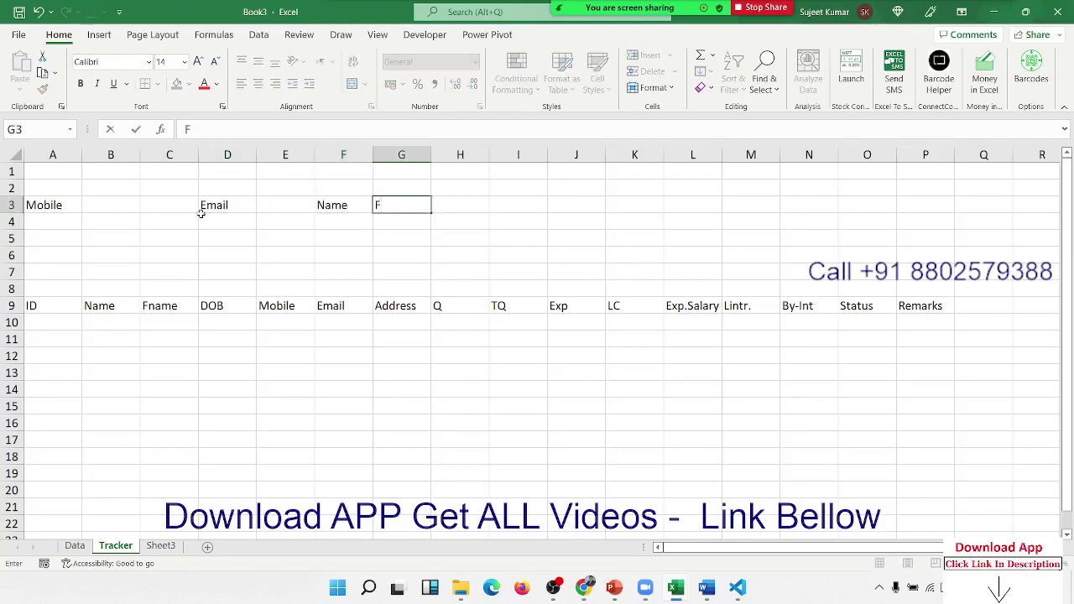
text(Name)
key(Tab)
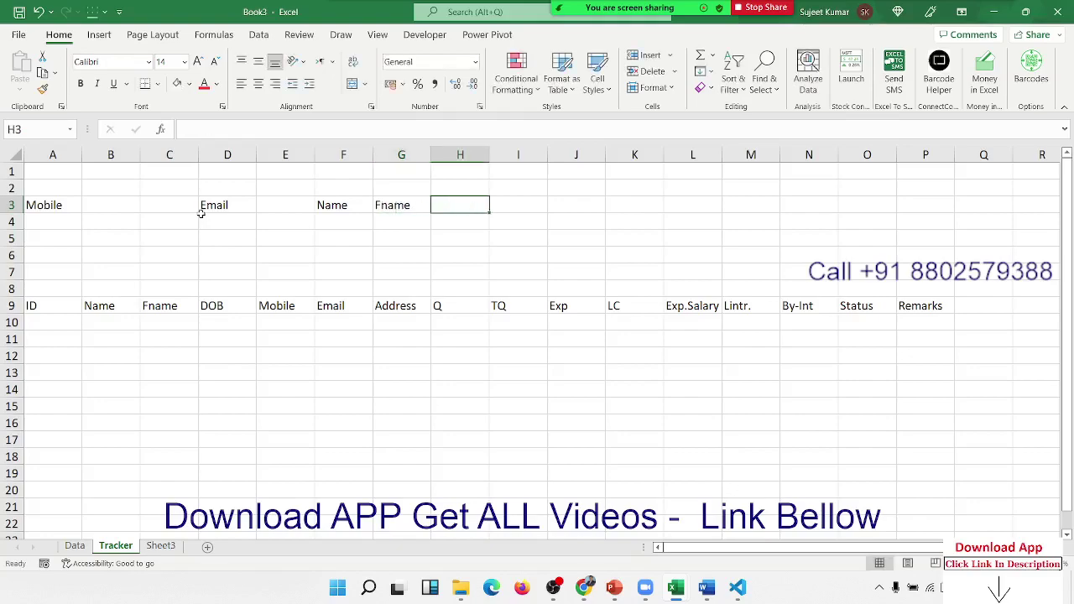
text(DOB)
key(Return)
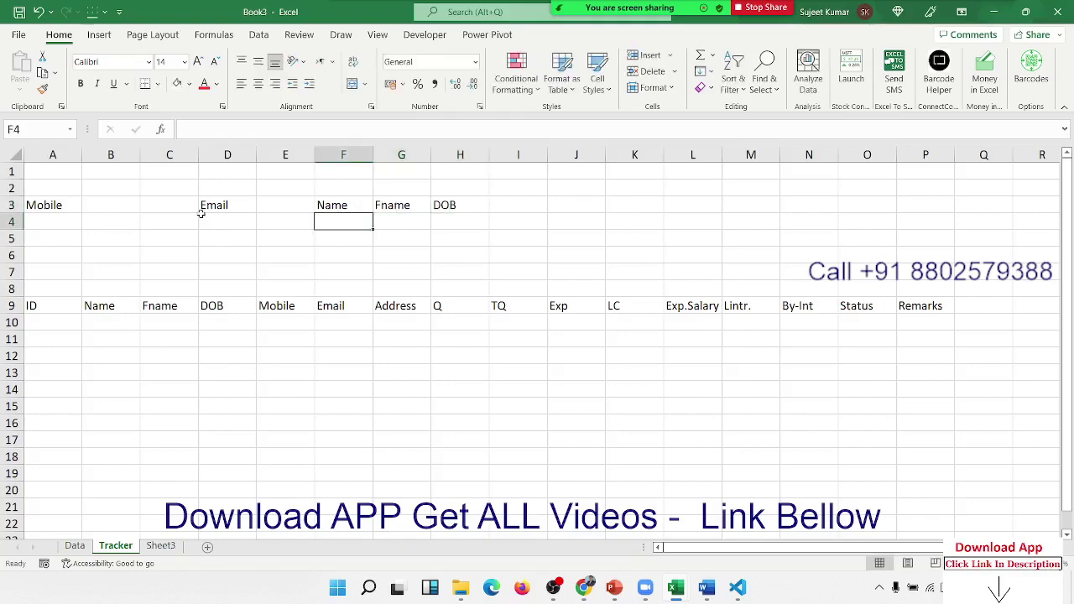
key(Left)
key(Left)
key(Left)
key(Left)
key(Left)
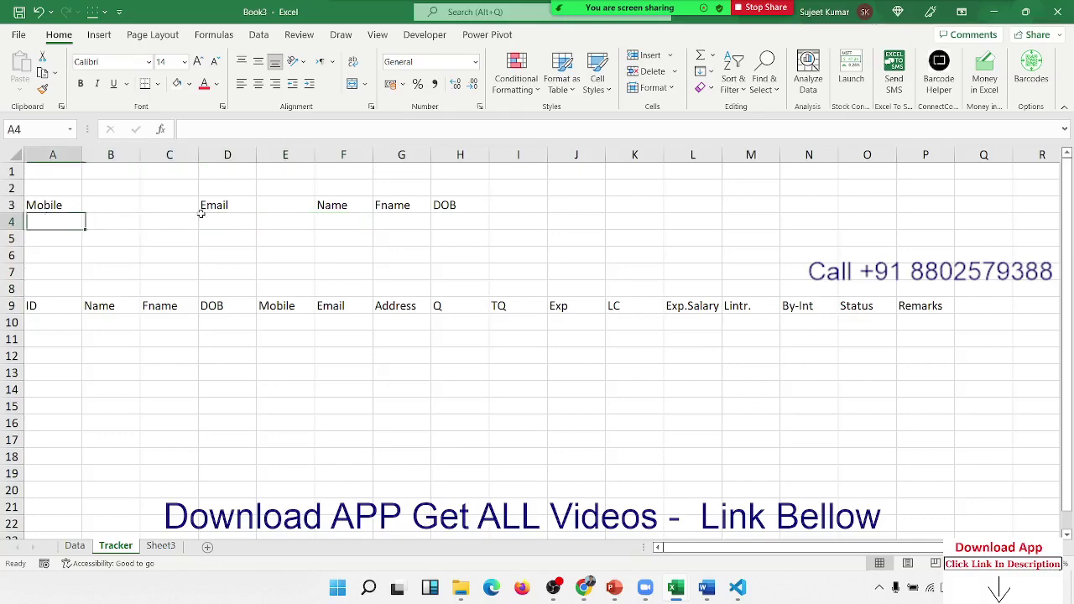
key(Up)
key(Right)
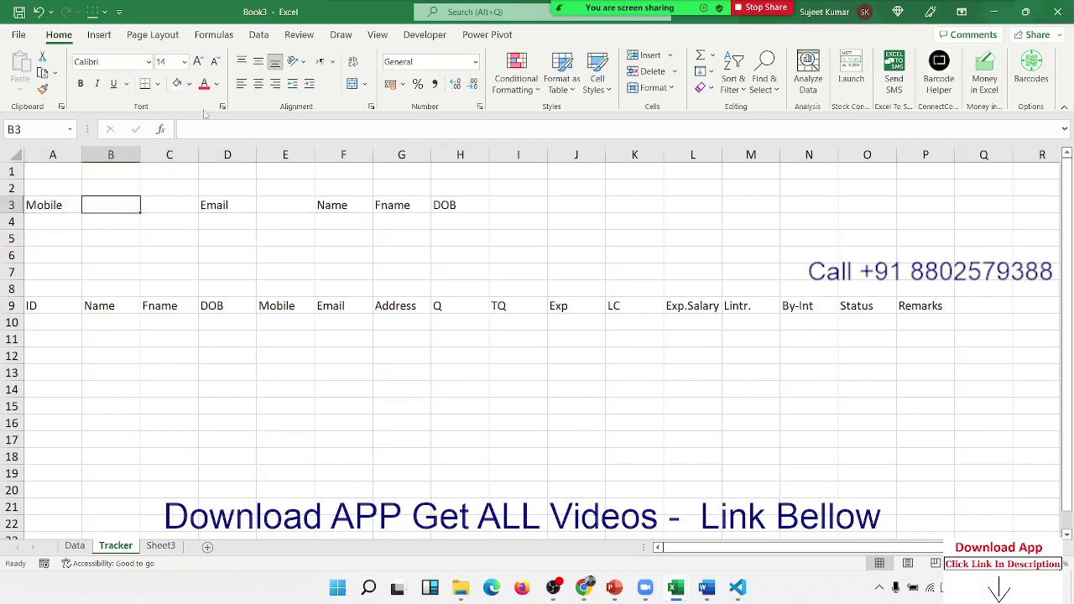
click(190, 85)
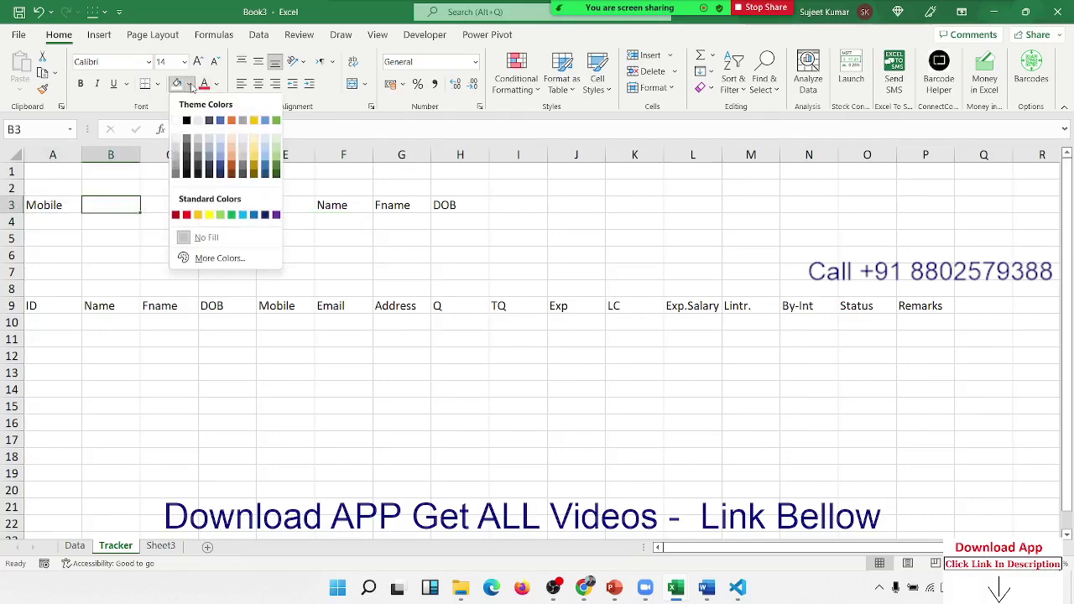
click(210, 215)
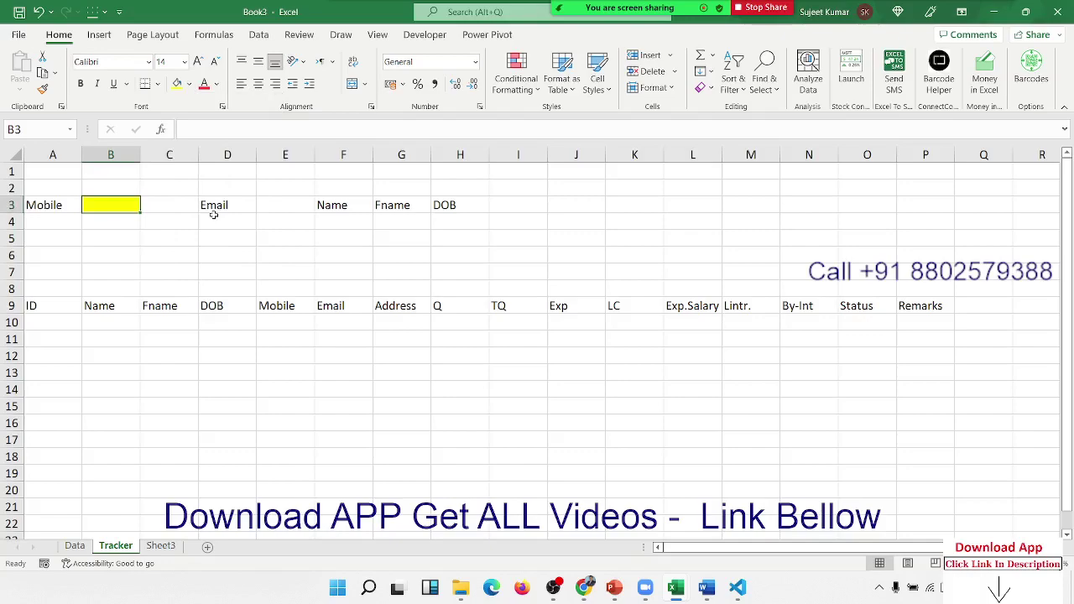
click(288, 205)
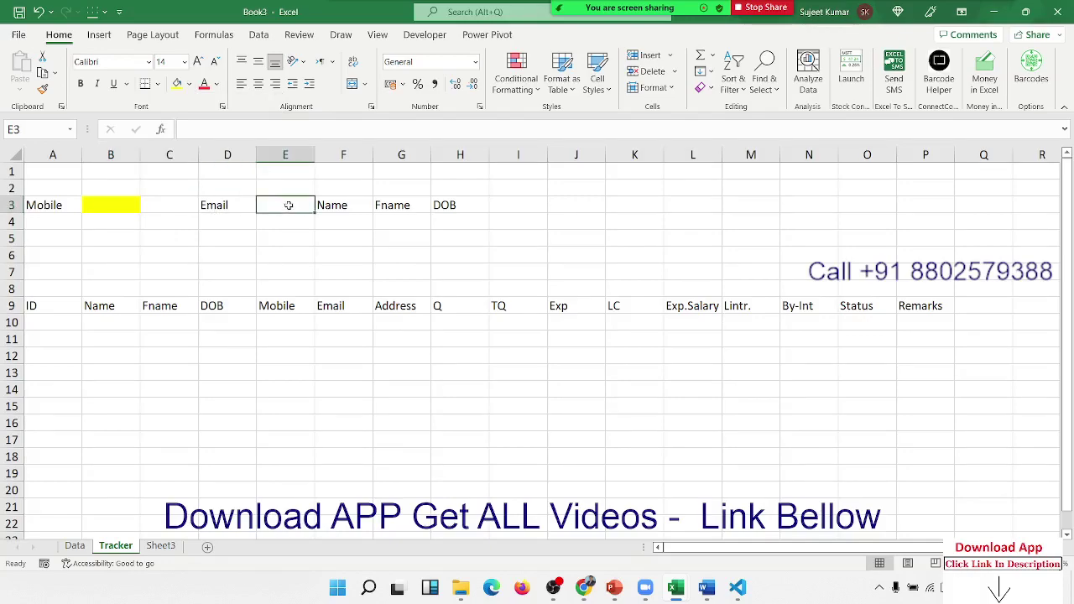
key(F4)
drag(361, 222, 438, 221)
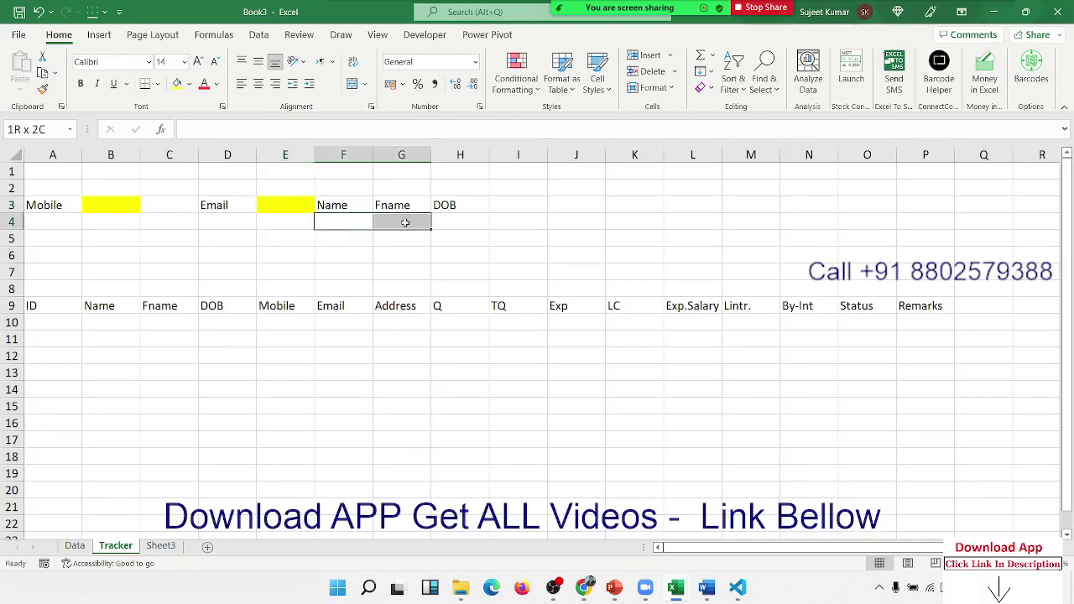
key(F4)
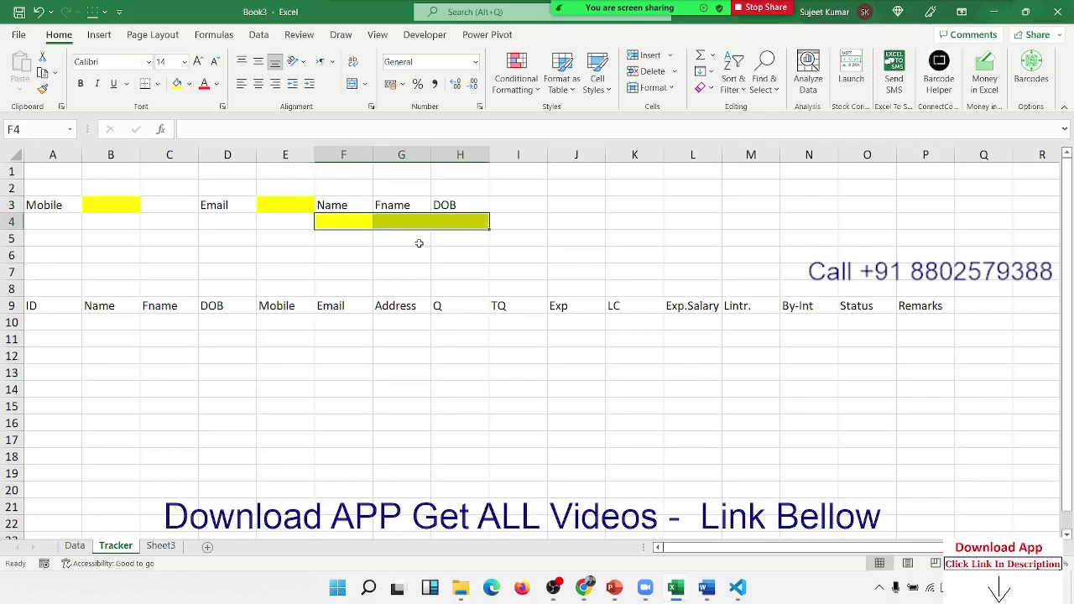
click(419, 241)
click(120, 210)
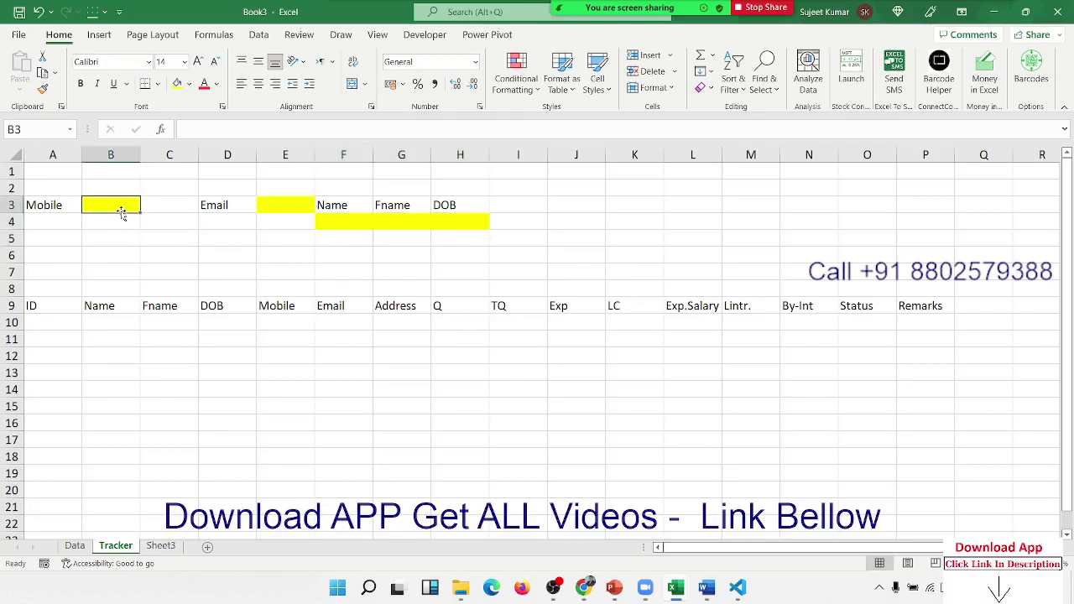
click(271, 203)
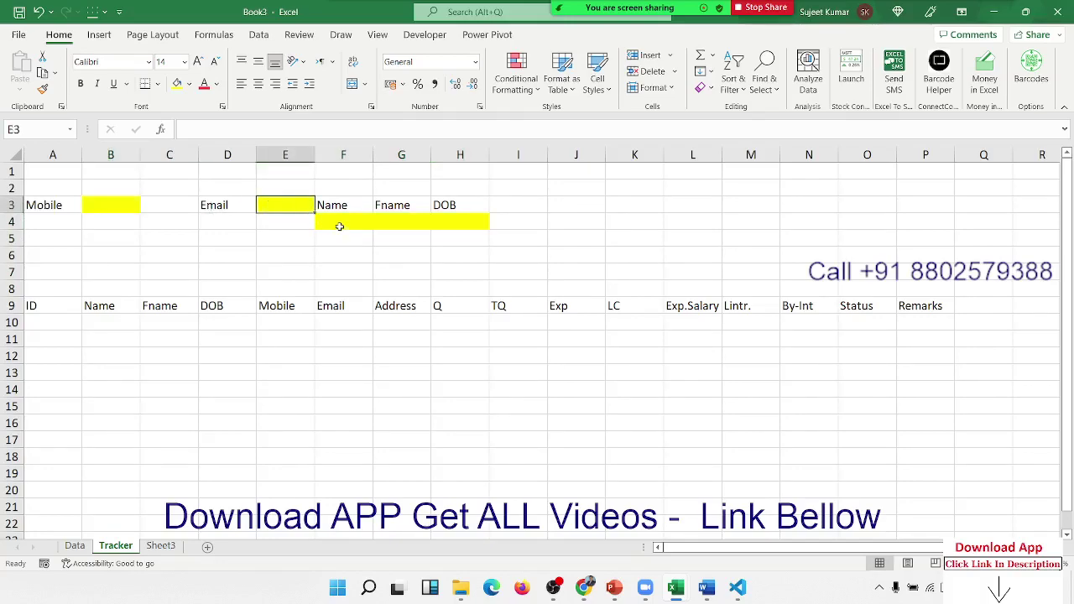
mouse_move(338, 223)
mouse_down()
mouse_move(413, 215)
mouse_move(454, 225)
mouse_up()
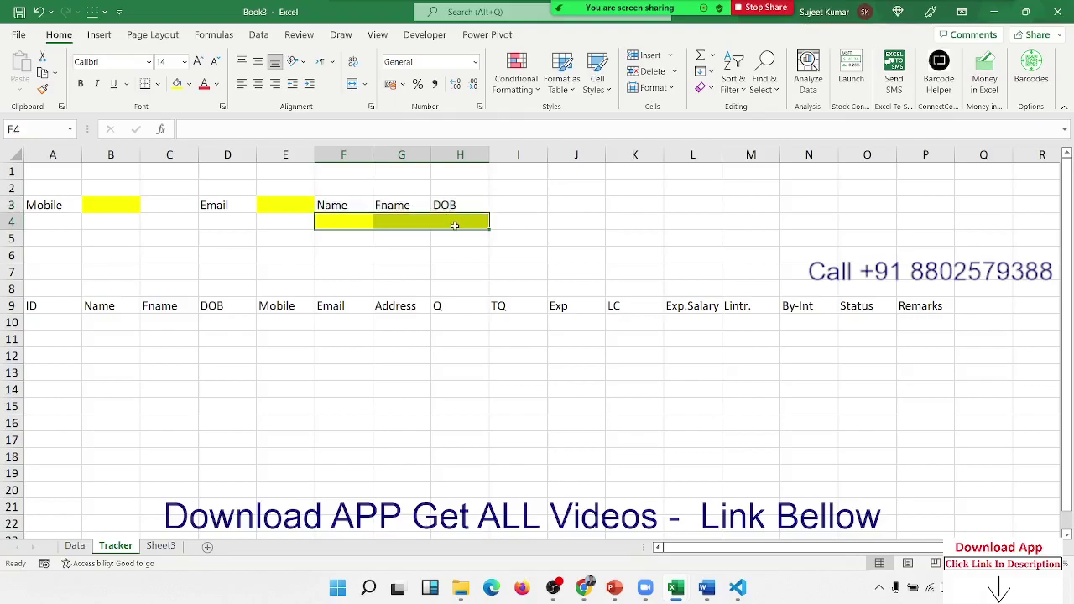
click(128, 206)
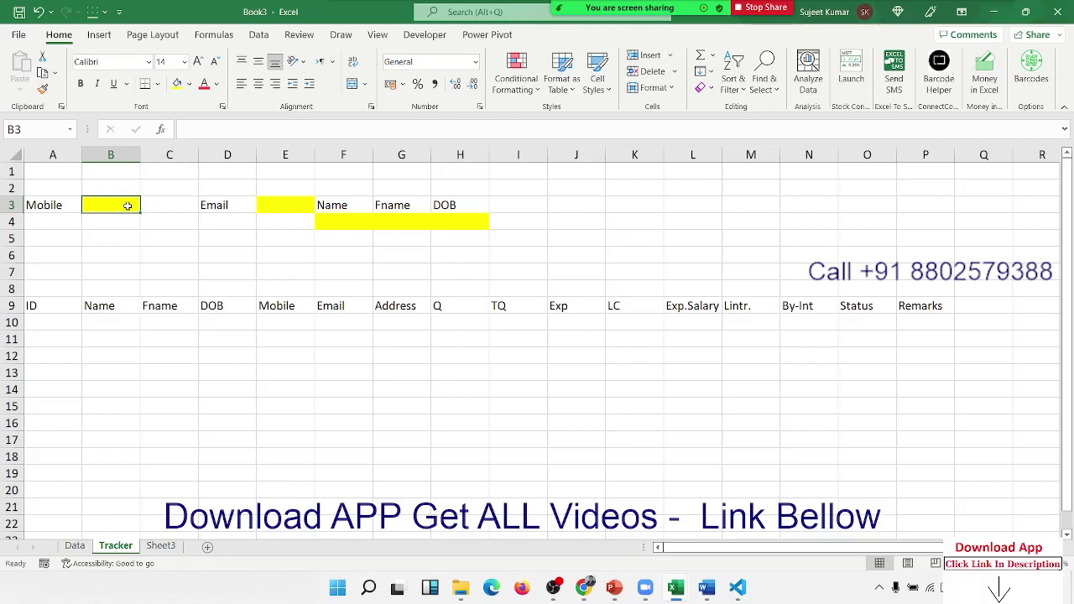
click(300, 211)
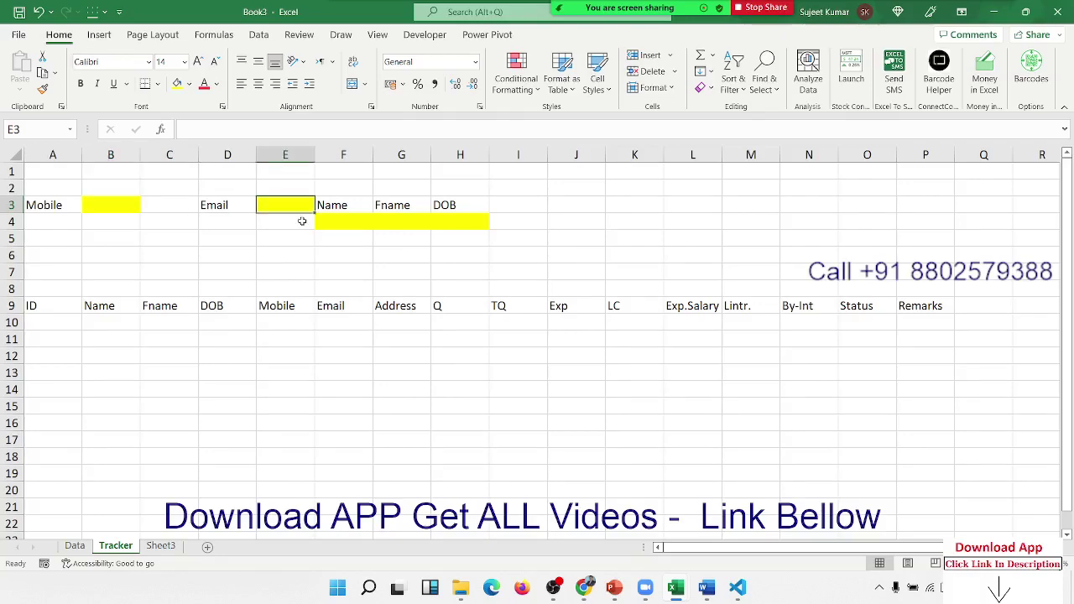
mouse_move(317, 223)
mouse_down()
mouse_move(443, 205)
mouse_move(444, 220)
mouse_up()
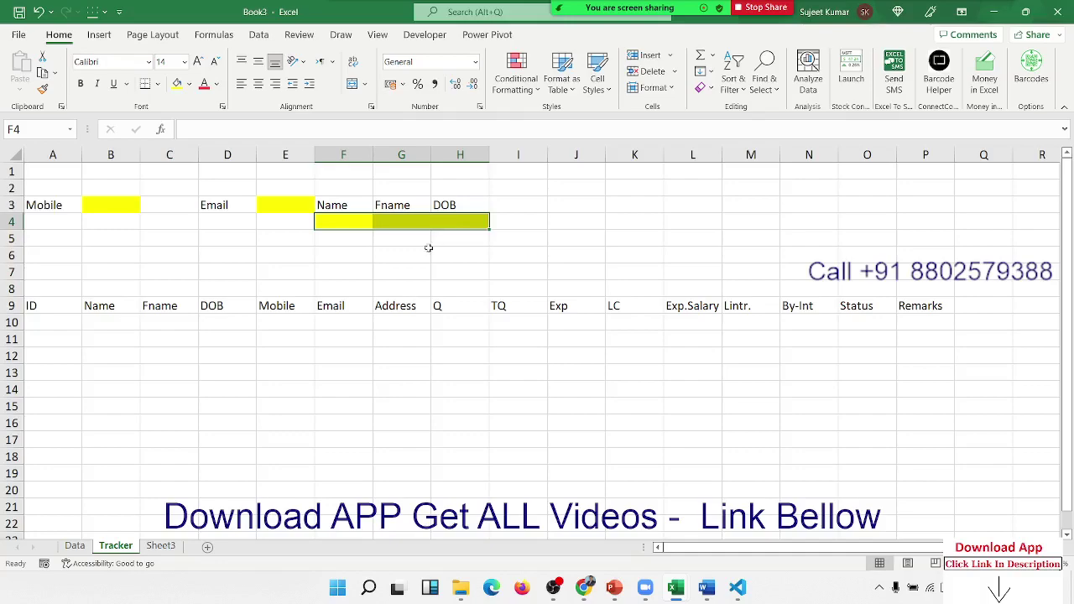
click(99, 235)
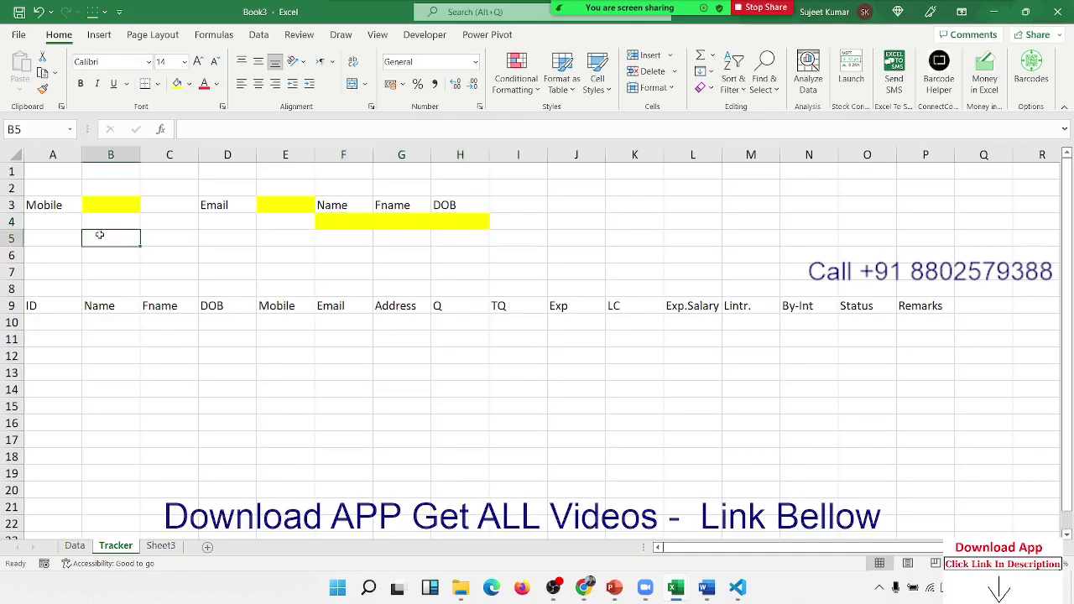
Enter the label UID in cell A5 of the Tracker sheet
click(47, 226)
click(45, 243)
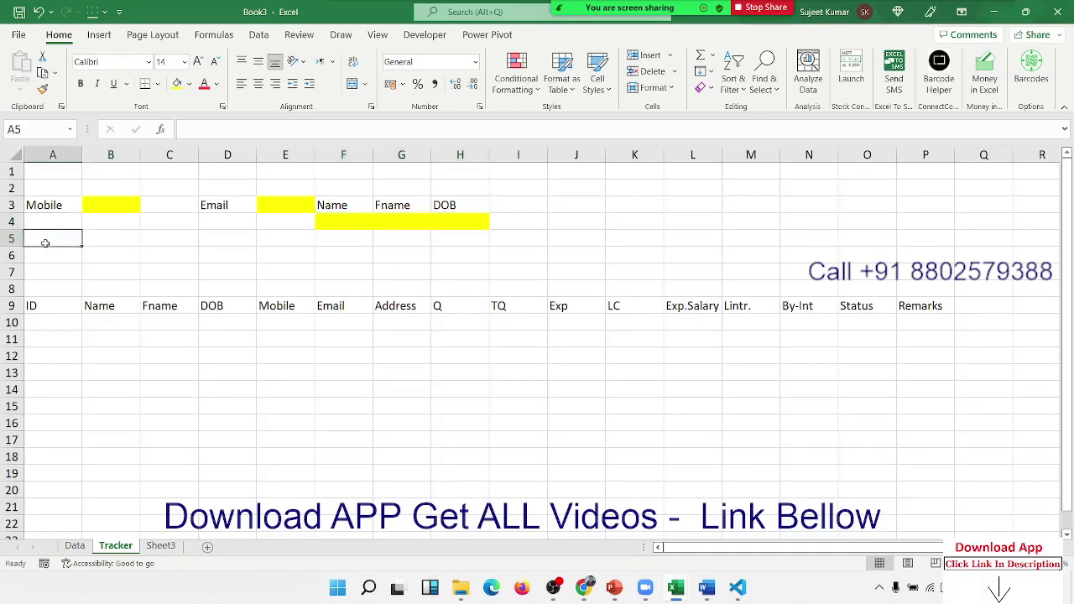
text(U)
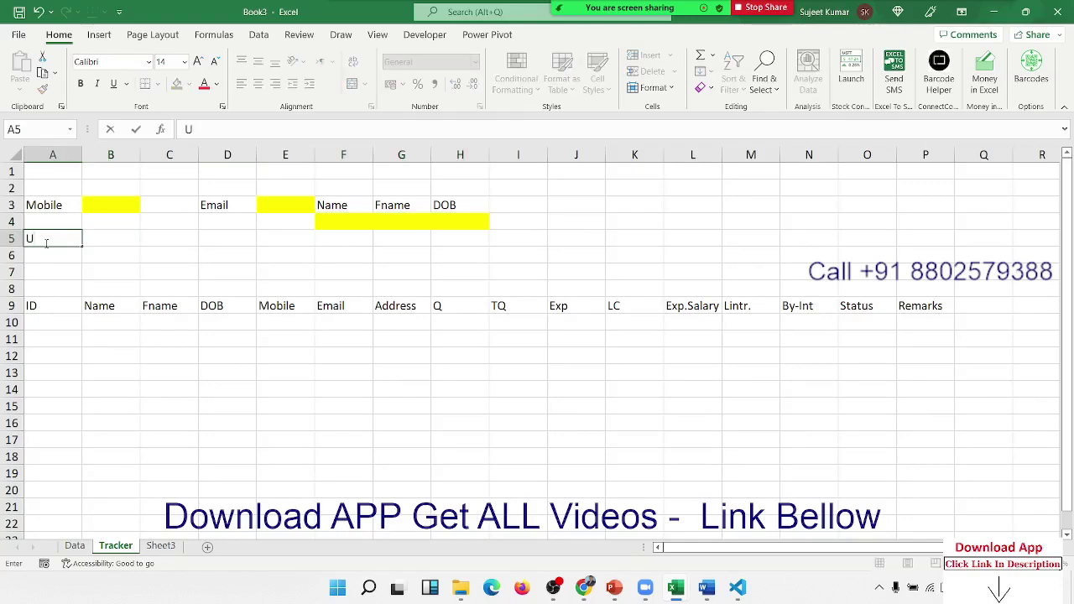
text(ID)
key(Tab)
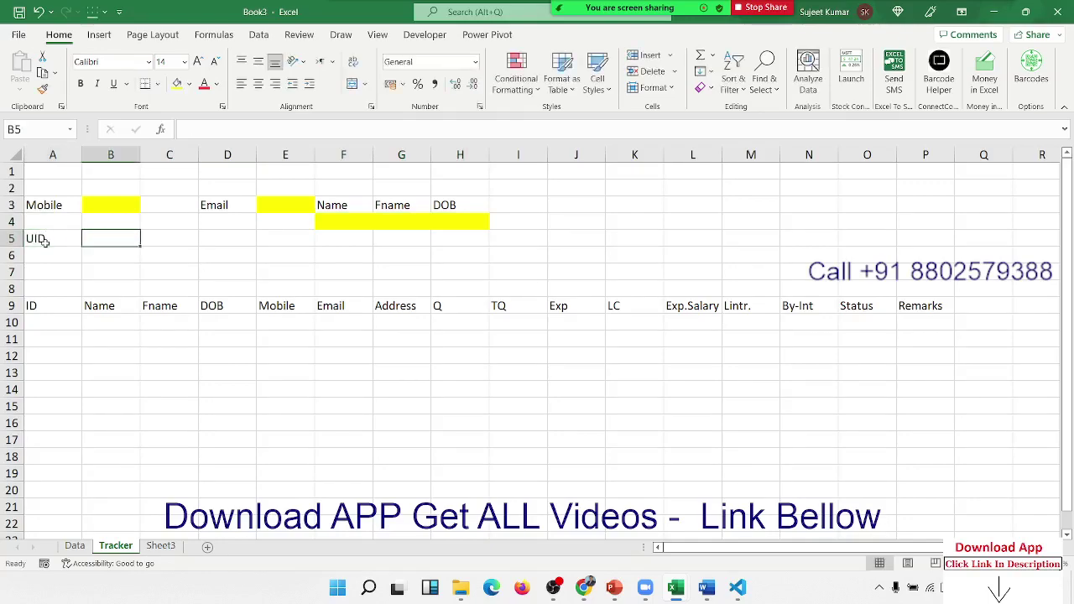
Check a participant's options in the meeting participants list, then close the list
click(548, 21)
mouse_move(503, 253)
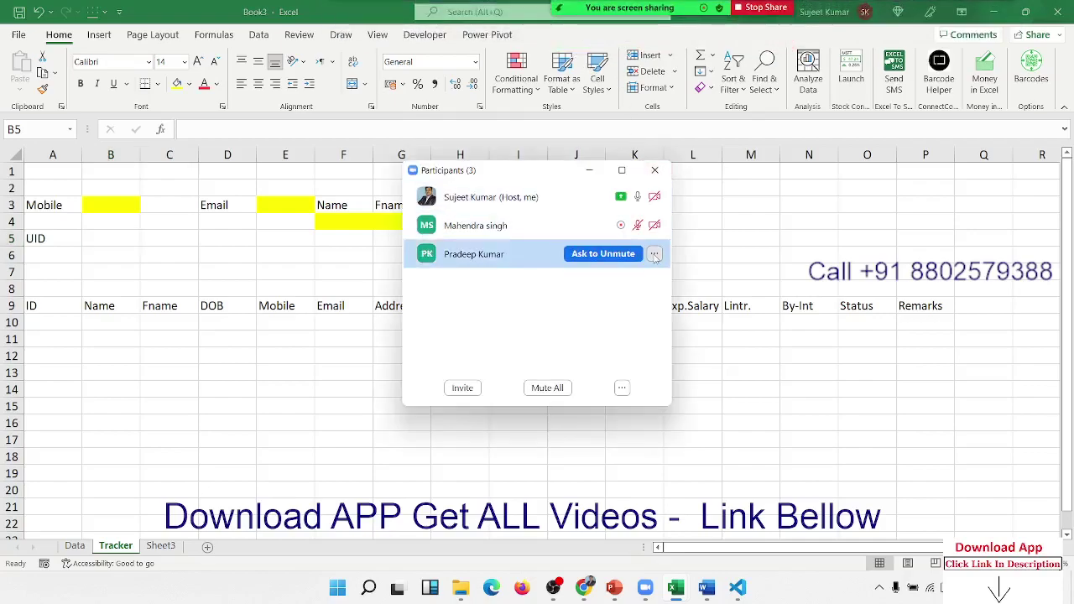
click(655, 255)
click(619, 292)
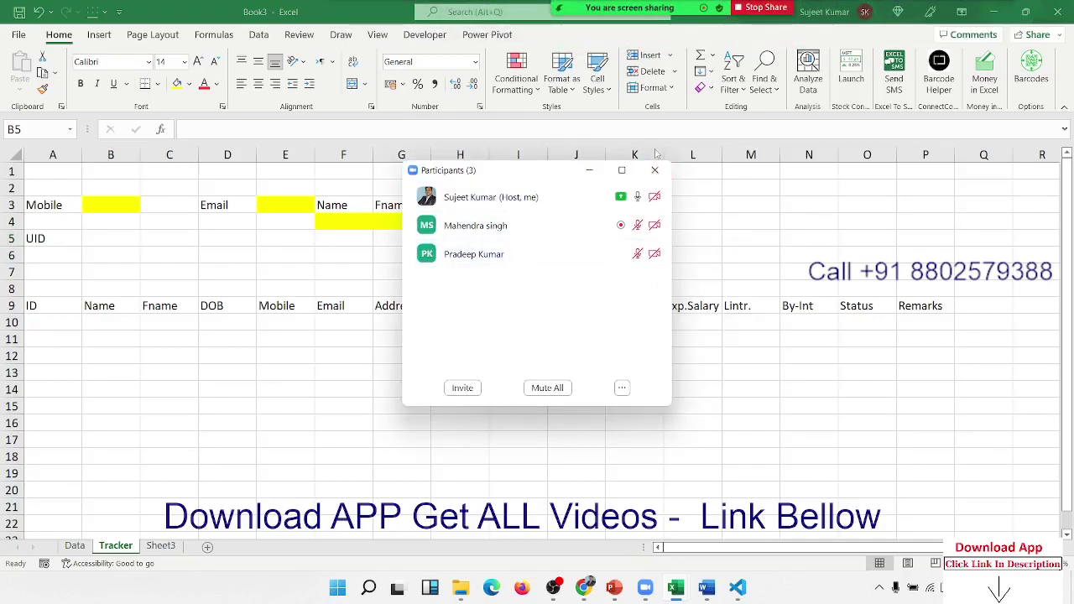
click(655, 169)
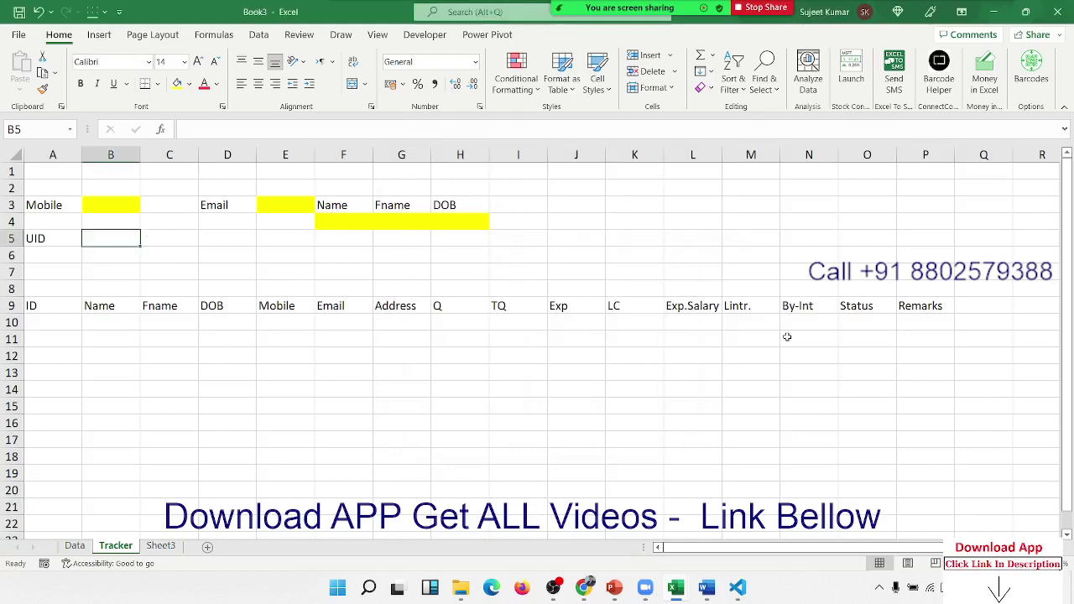
Start B5's formula as =IF(B3>0,B3, so it returns the Mobile entry
text(=IF()
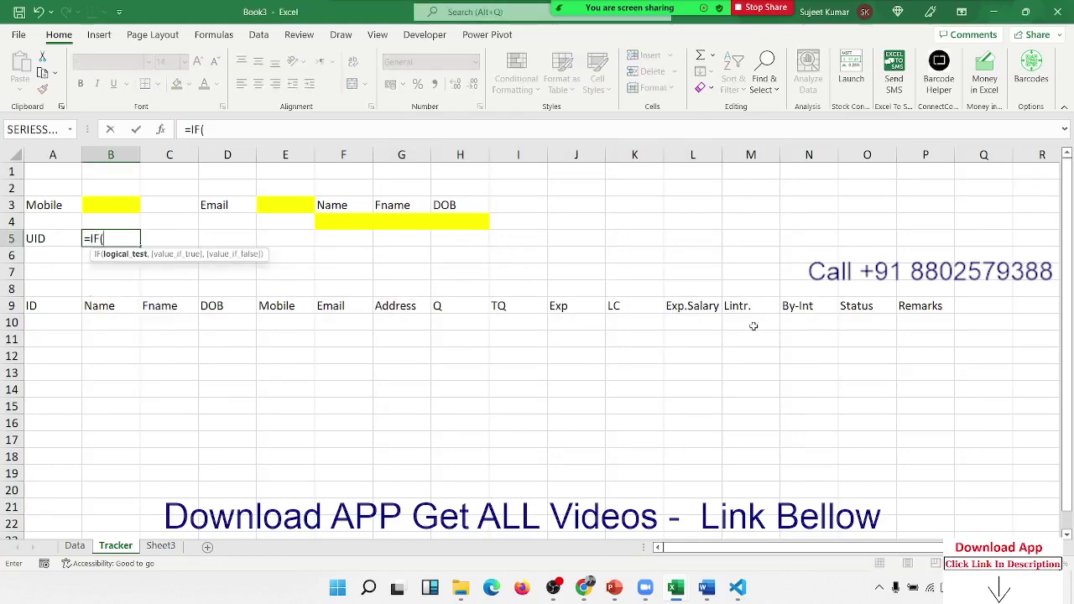
click(86, 205)
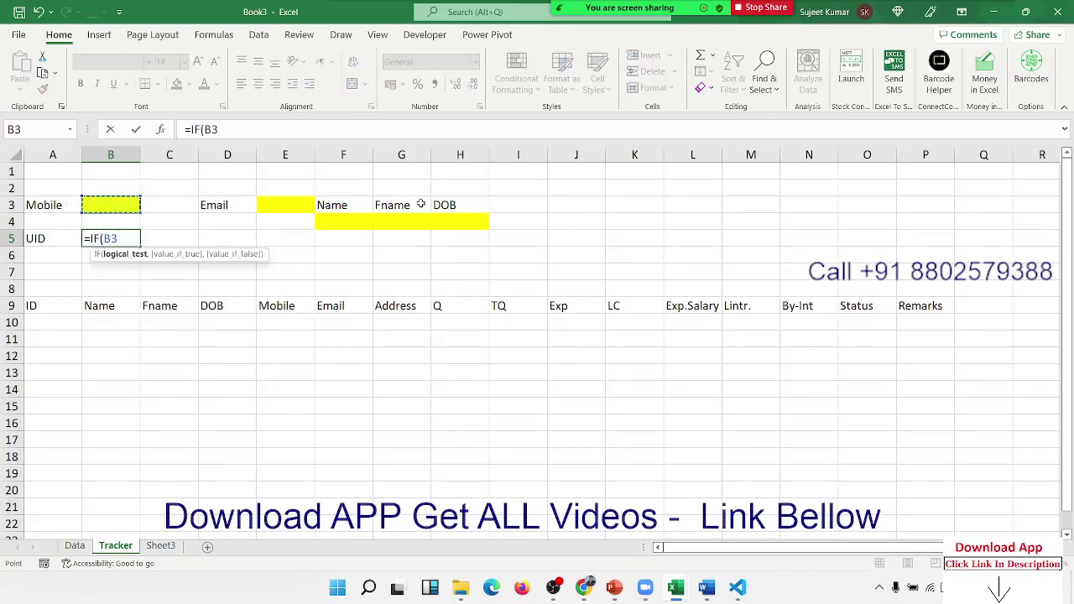
text(=)
key(BackSpace)
text(>0)
text(,)
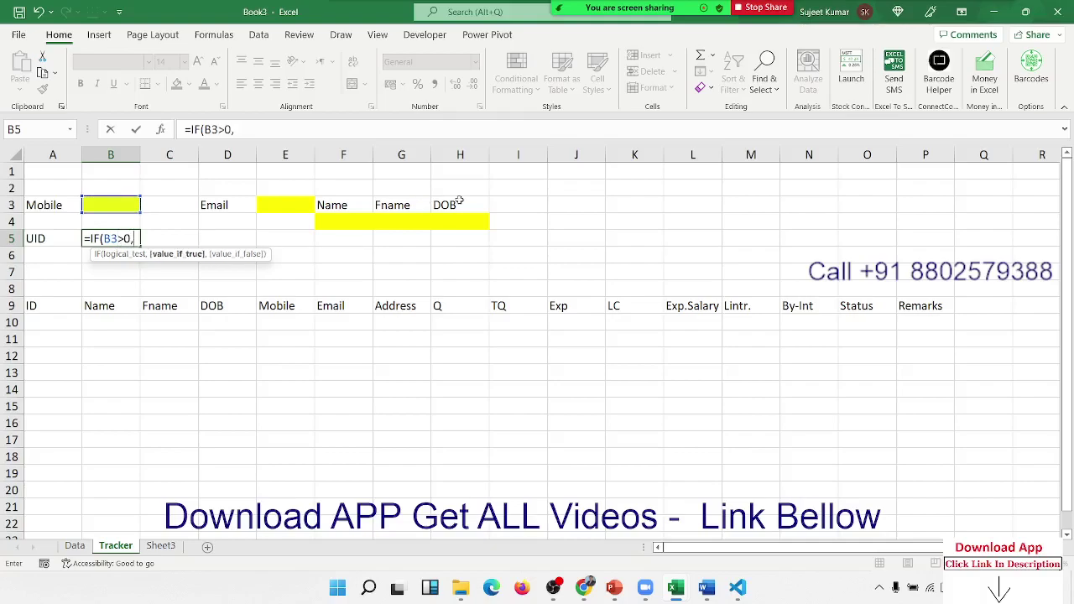
click(116, 210)
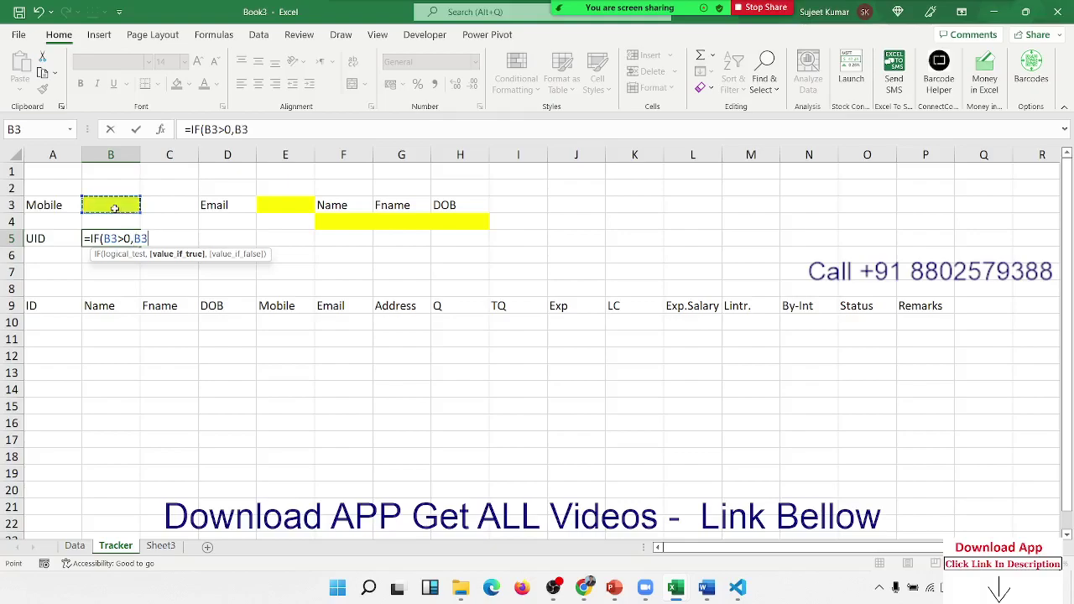
Finish with IF(E3>0,E3,F4&G4&H4) as the Email and name fallback, and commit
text(,i)
key(Tab)
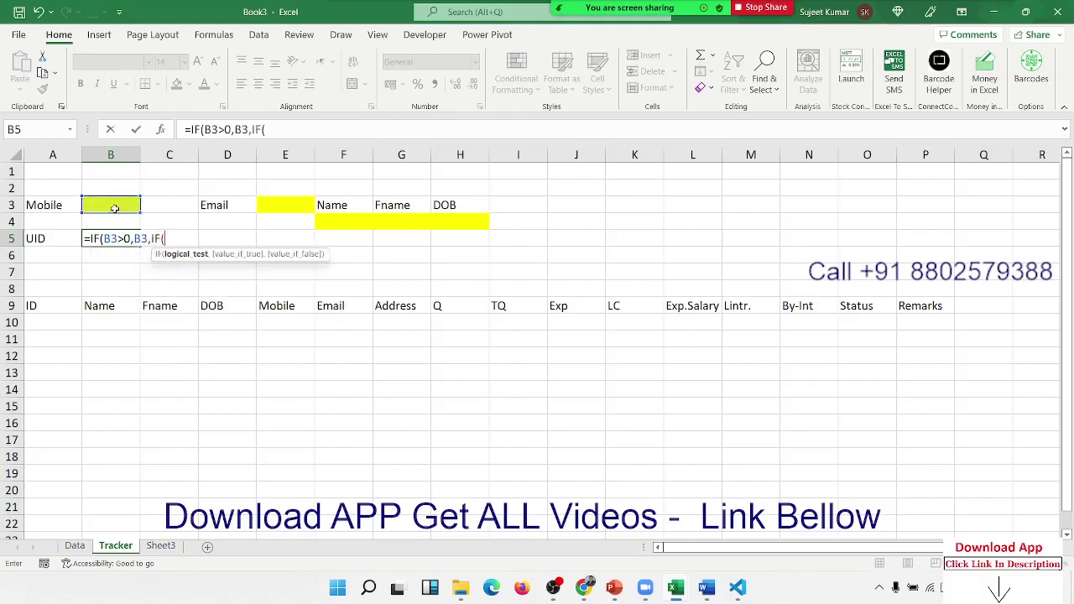
click(280, 206)
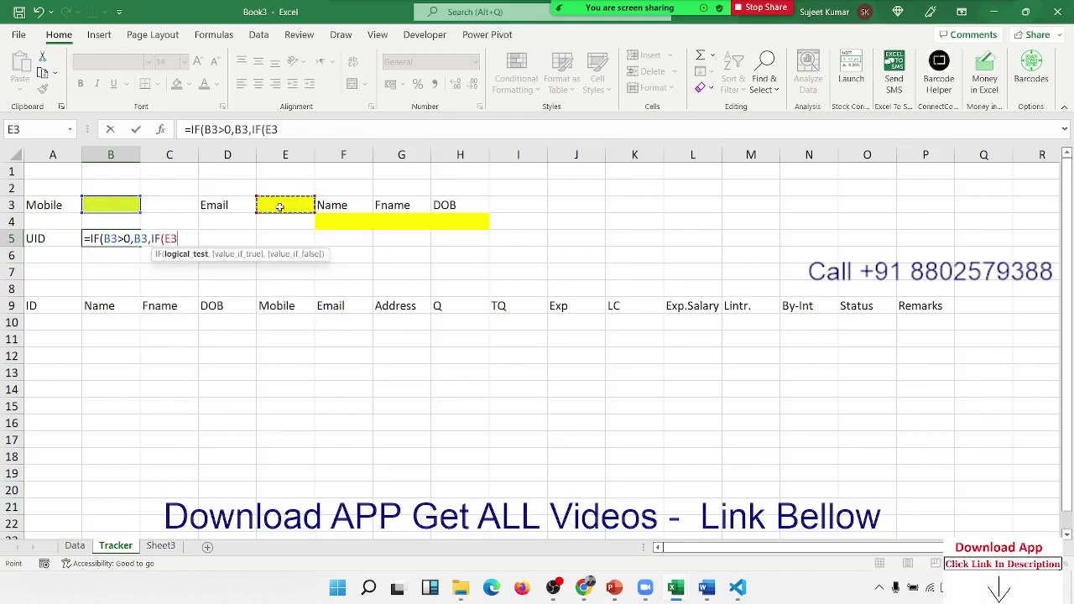
text(>0)
text(,)
click(280, 207)
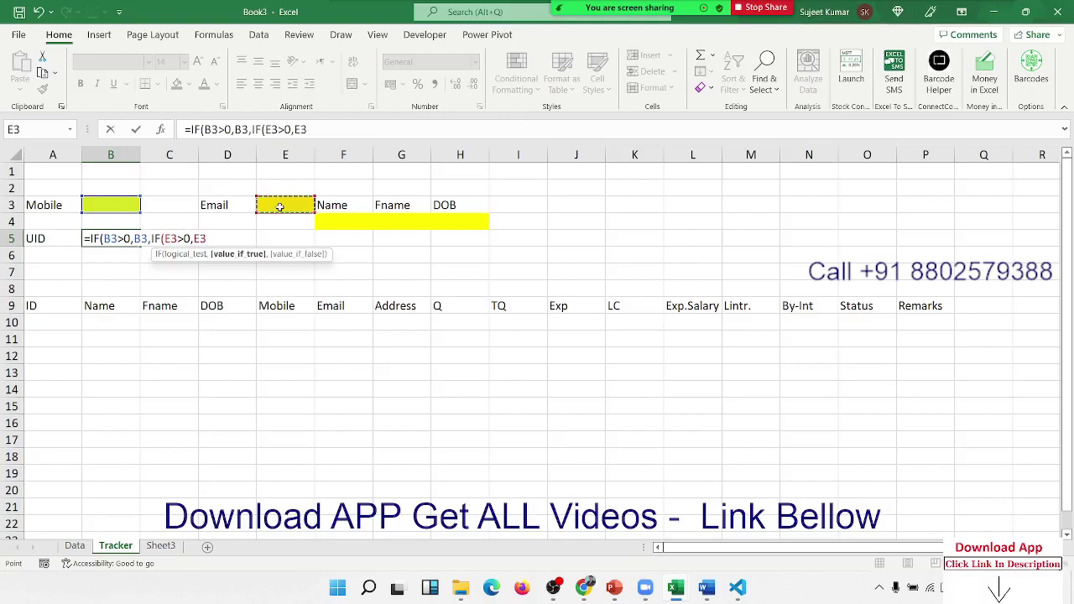
text(,)
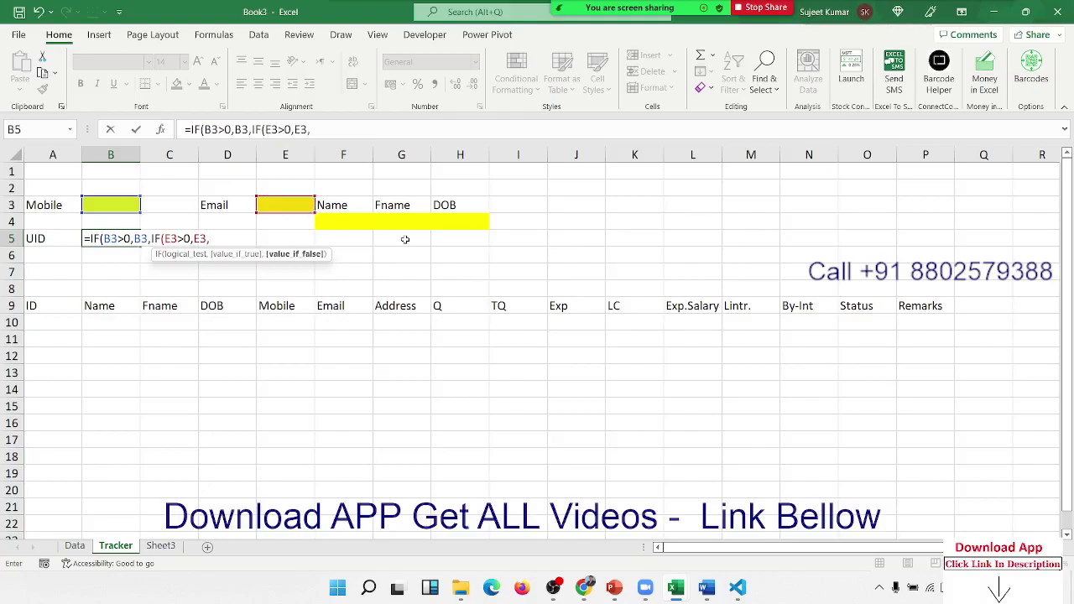
click(354, 218)
text(&)
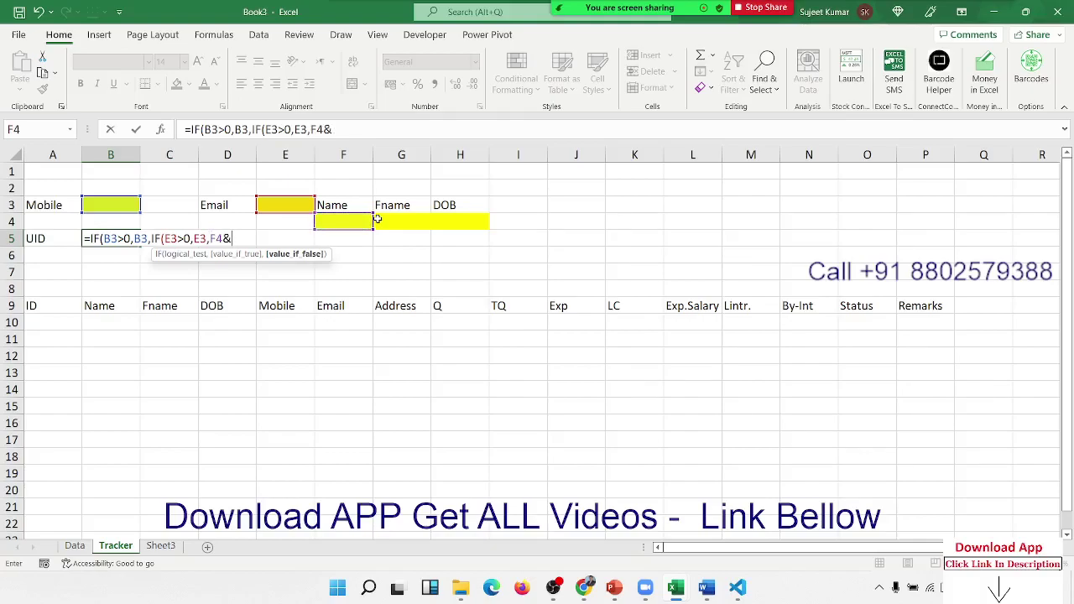
click(409, 220)
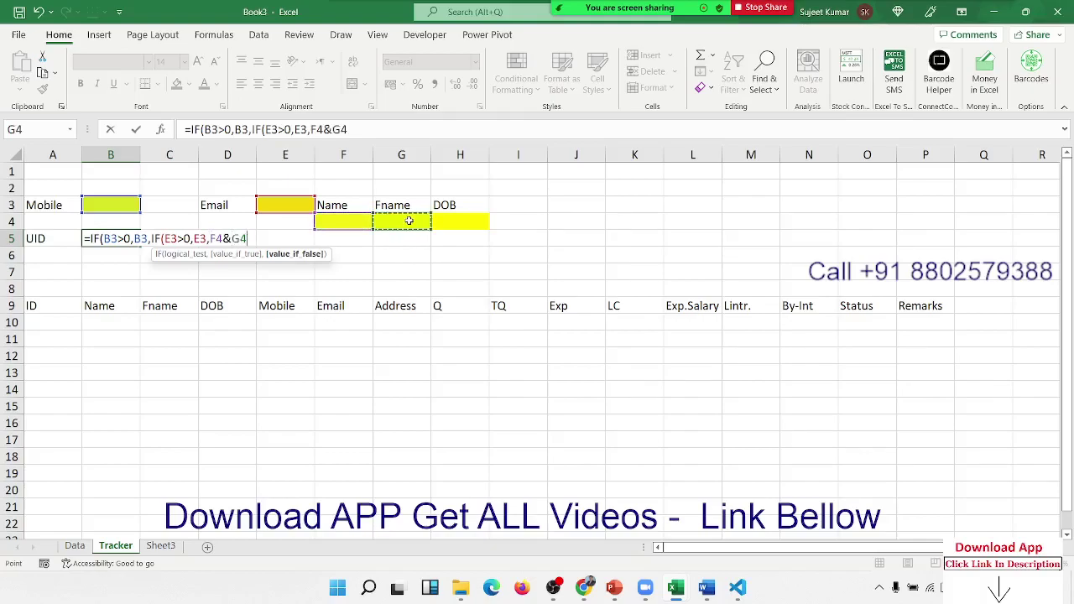
text(&)
click(459, 221)
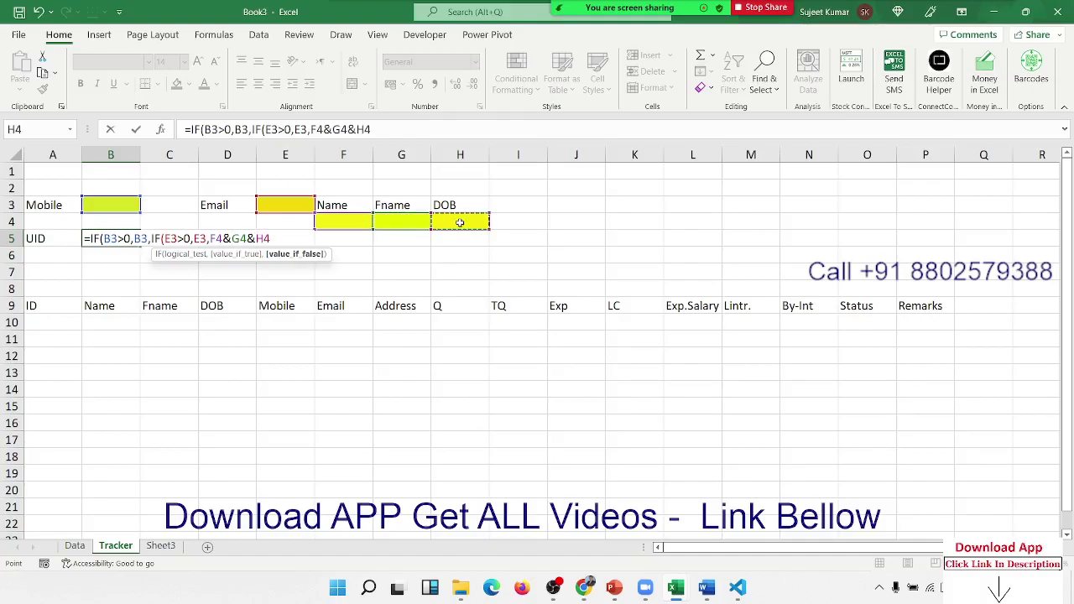
key(Return)
key(Return)
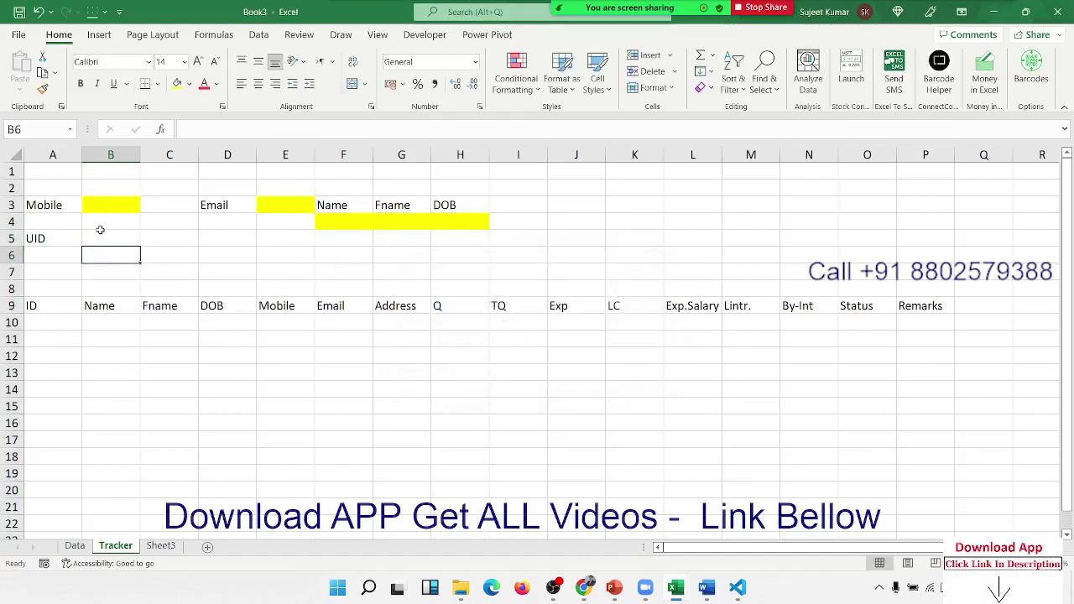
Enter a test mobile number in B3 to check the UID result in B5
click(104, 238)
click(117, 205)
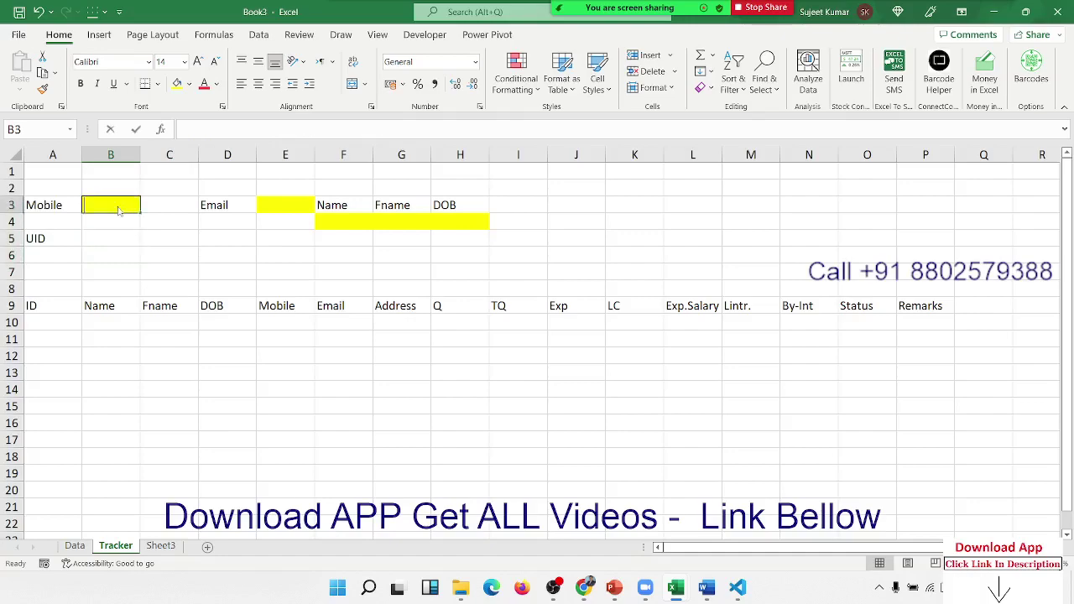
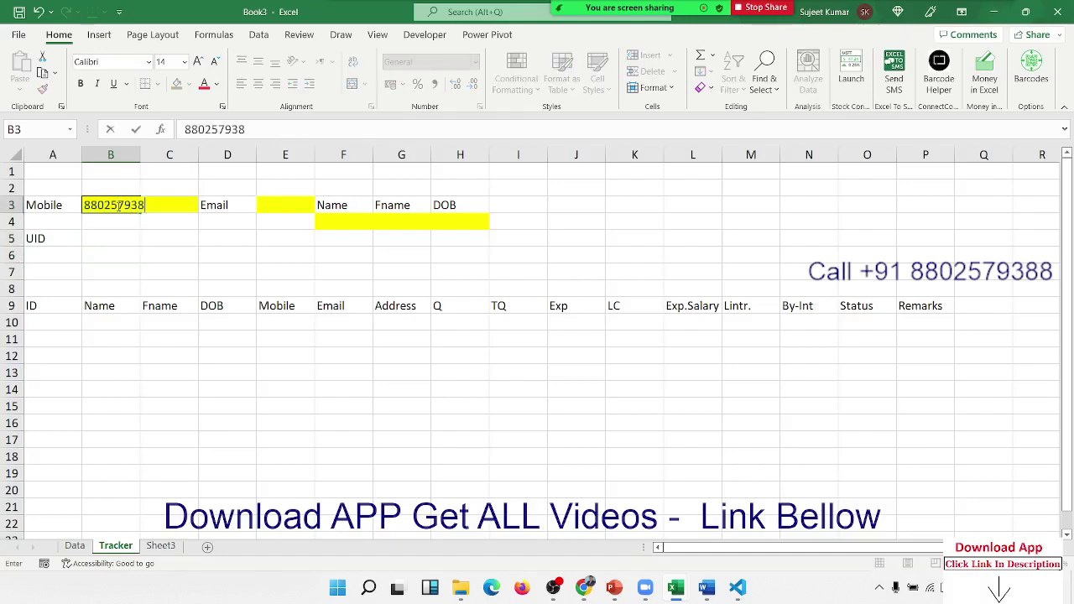
key(Return)
Clear the test number from B3 and begin typing a sample email in E3
click(118, 205)
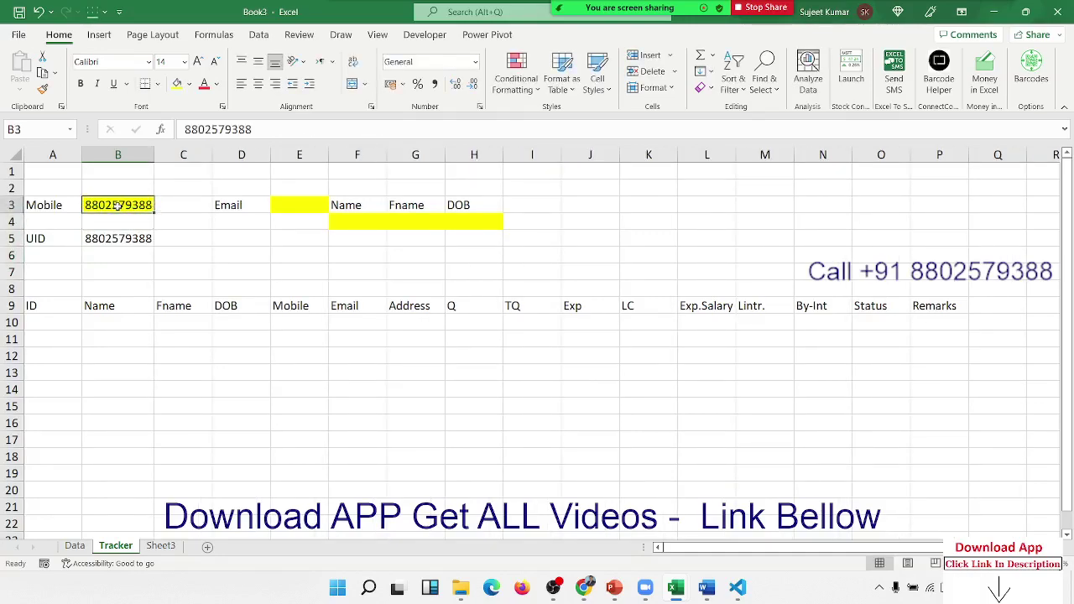
key(Delete)
key(Right)
key(Right)
key(Right)
key(Left)
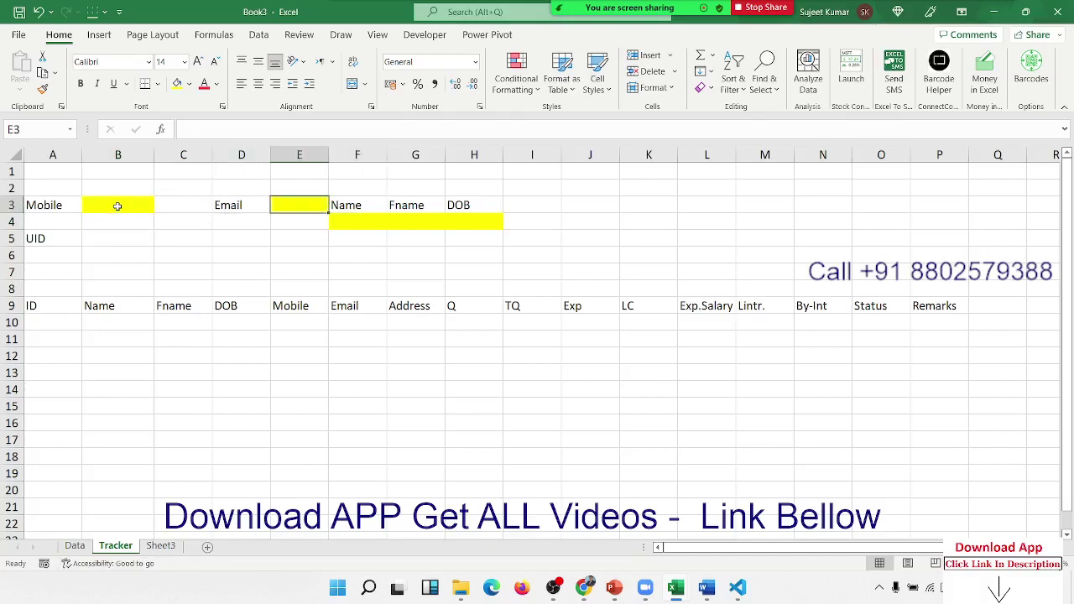
text(abc@)
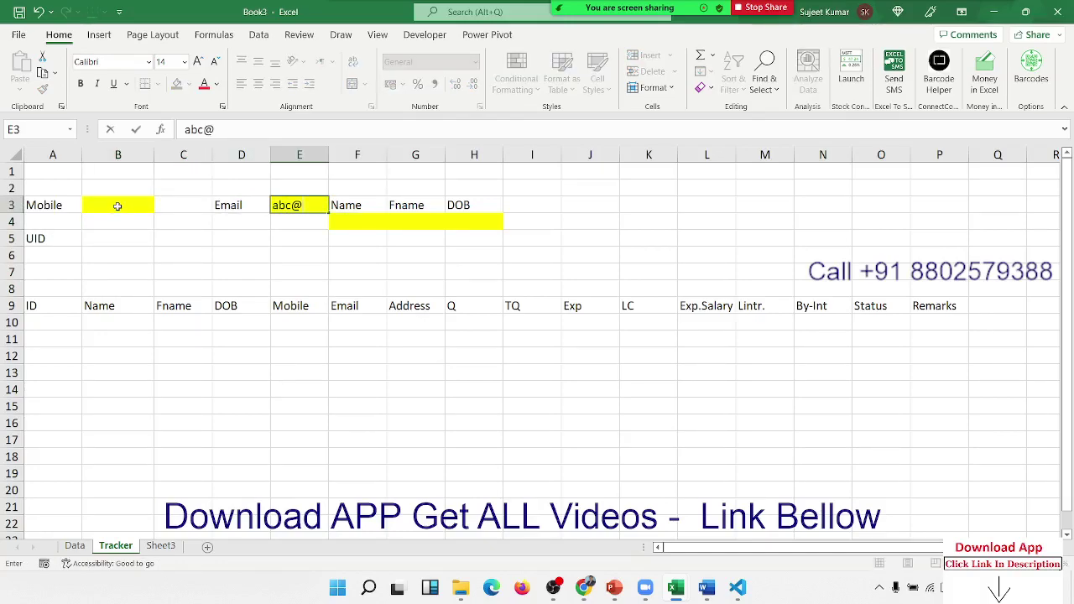
text(gmail.co)
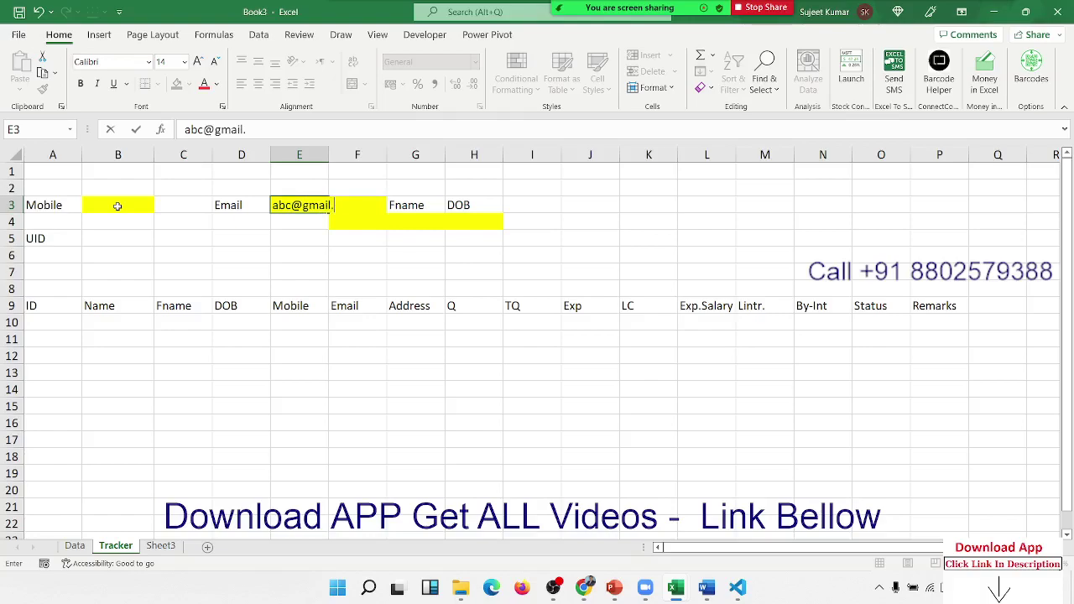
text(m)
Commit the sample email, then delete it from E3
key(Return)
key(Up)
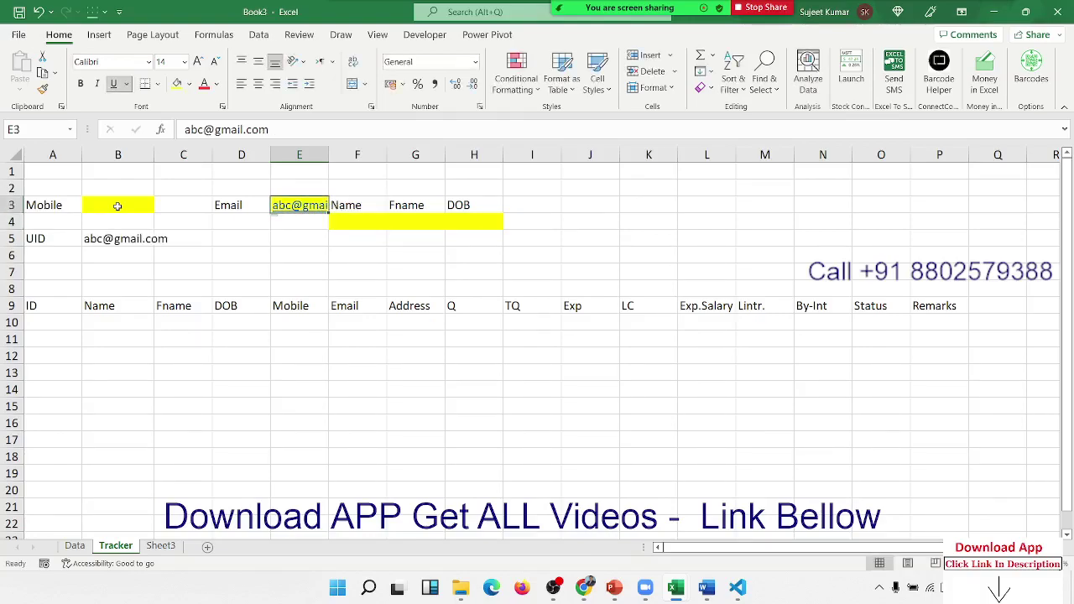
key(Delete)
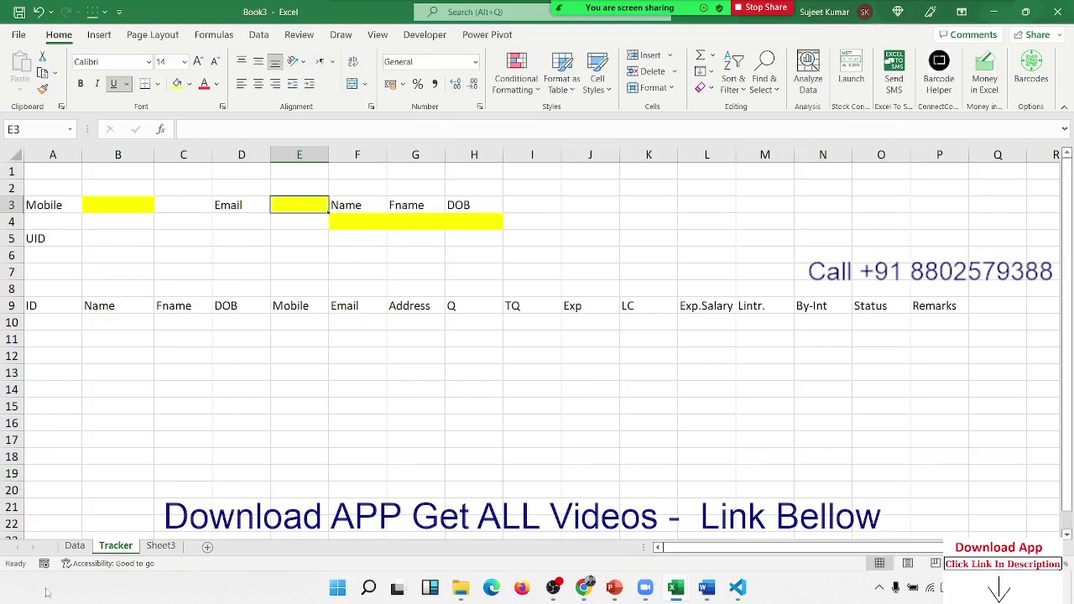
Copy the Tracker header row (ID through Remarks) into row 1 of the Data sheet
click(75, 546)
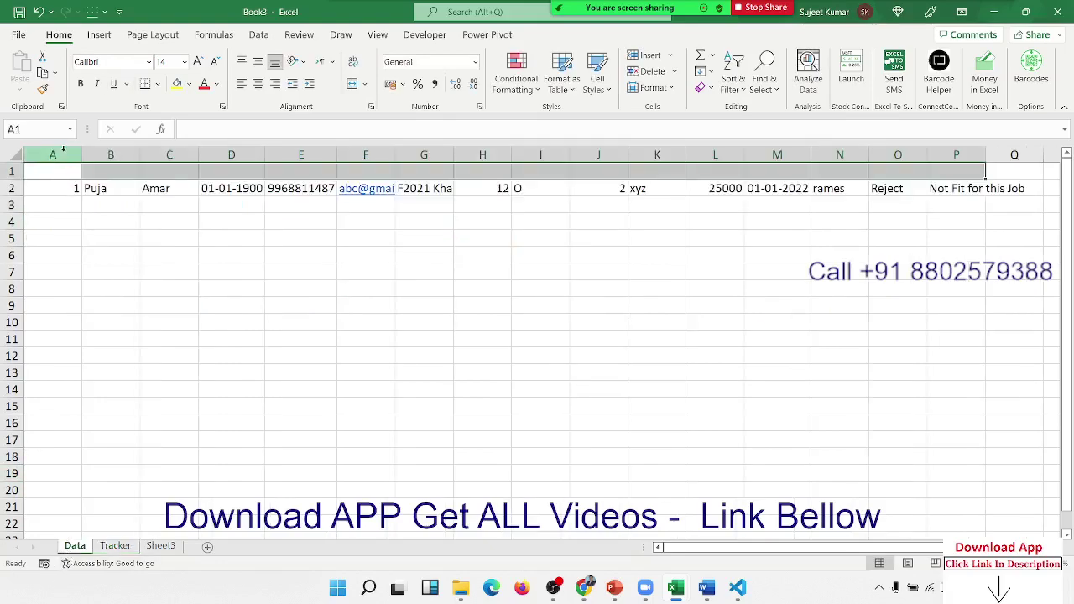
click(115, 547)
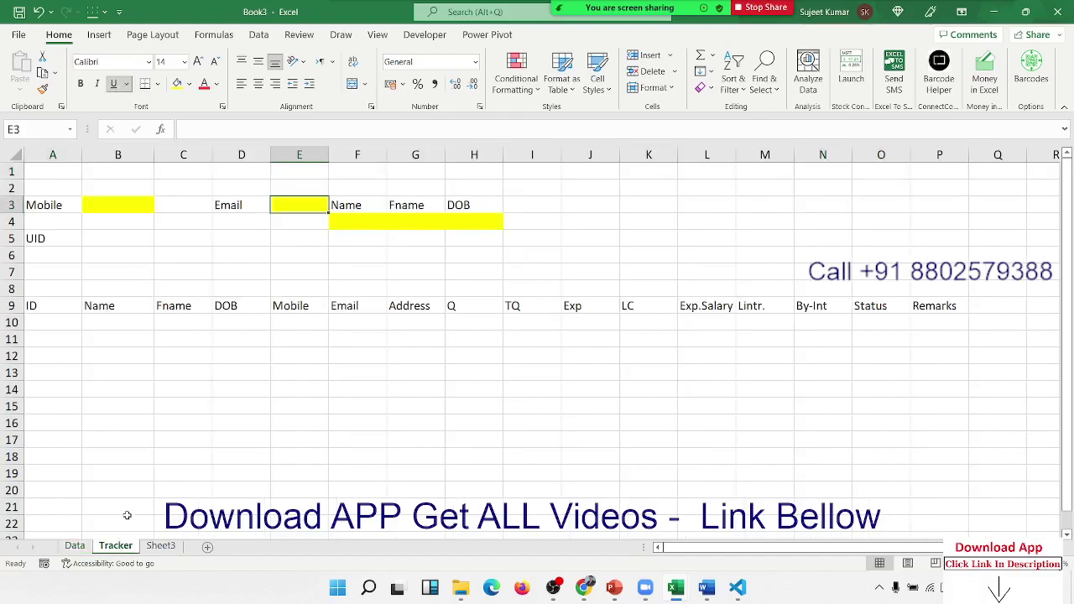
key(ctrl+Down)
key(Left)
key(Left)
key(Left)
key(Left)
key(ctrl+shift+Right)
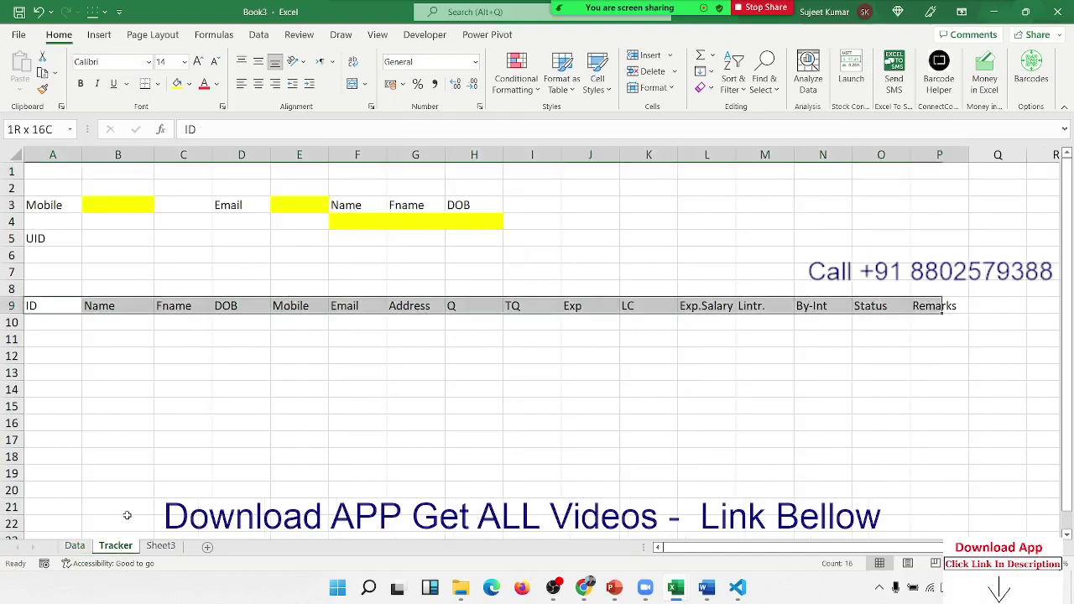
key(ctrl+c)
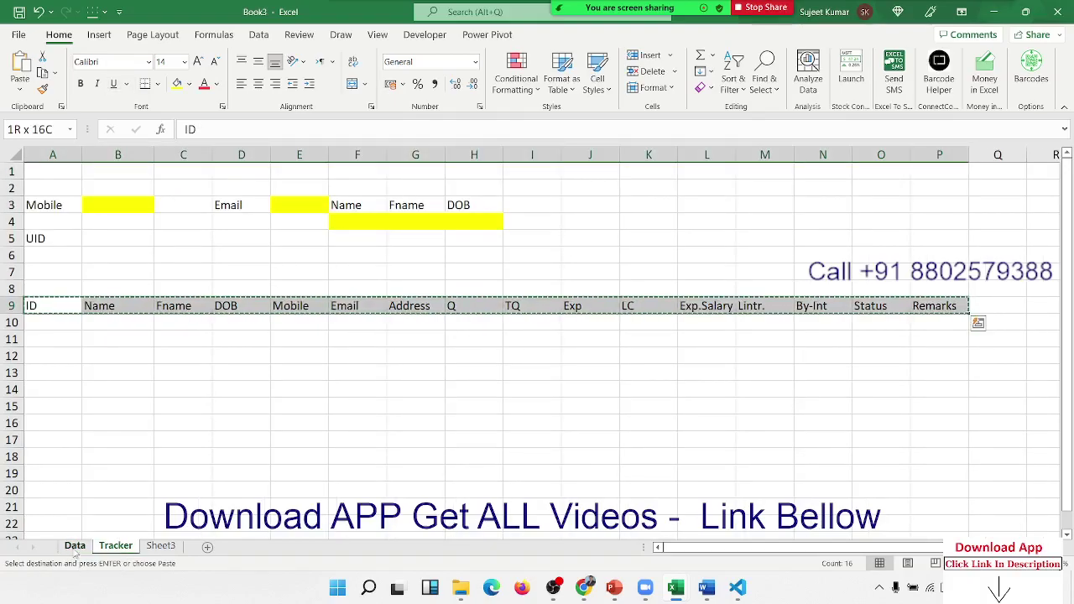
click(74, 546)
click(57, 172)
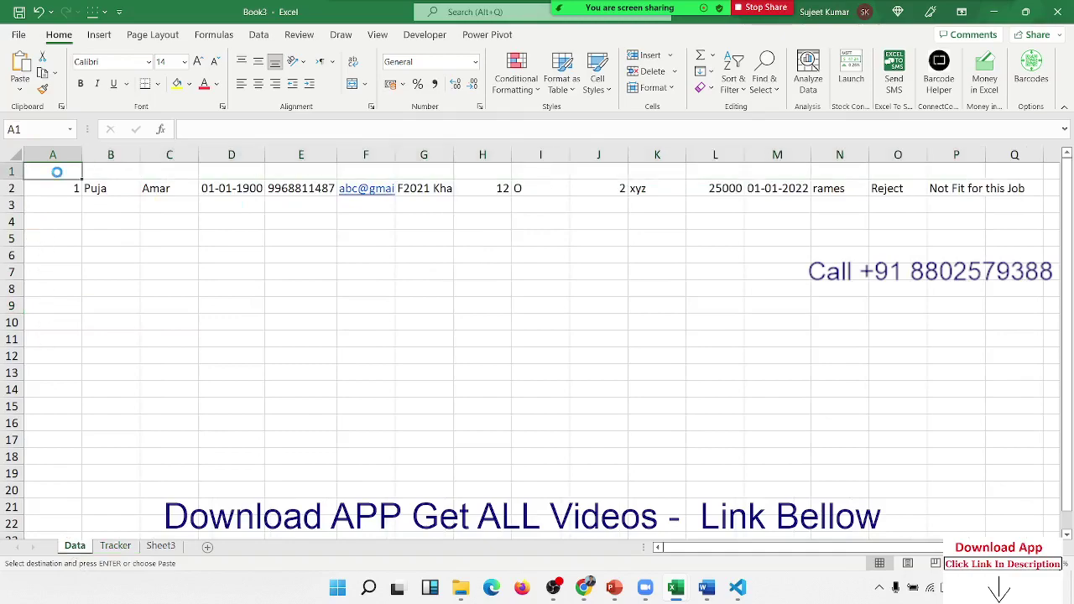
key(ctrl+v)
Insert a blank column A on Data and head it UID
key(Down)
key(Down)
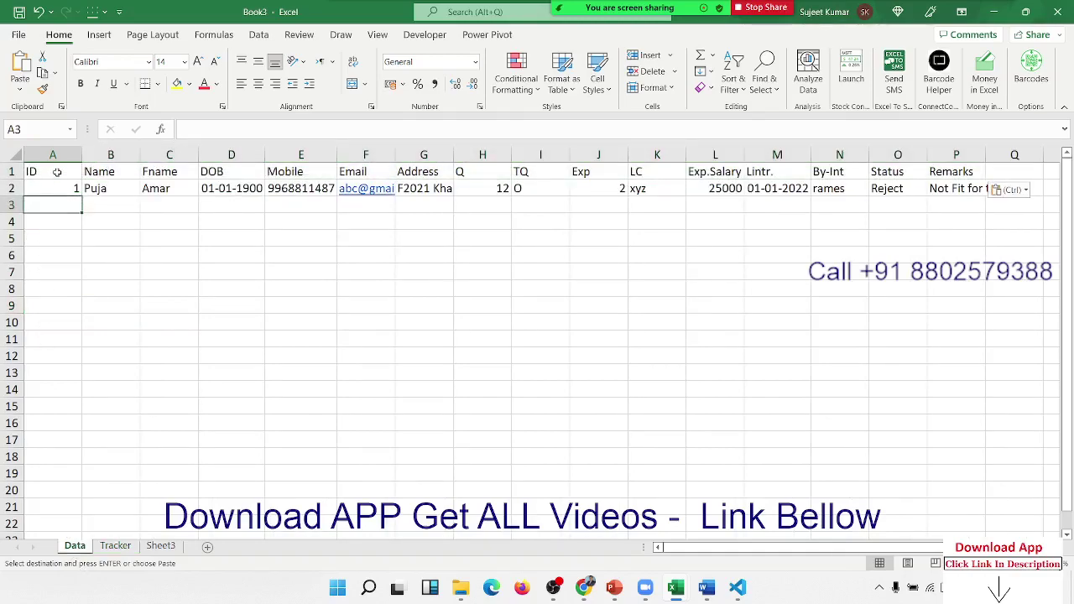
key(Up)
key(ctrl+space)
key(ctrl+shift+plus)
click(57, 172)
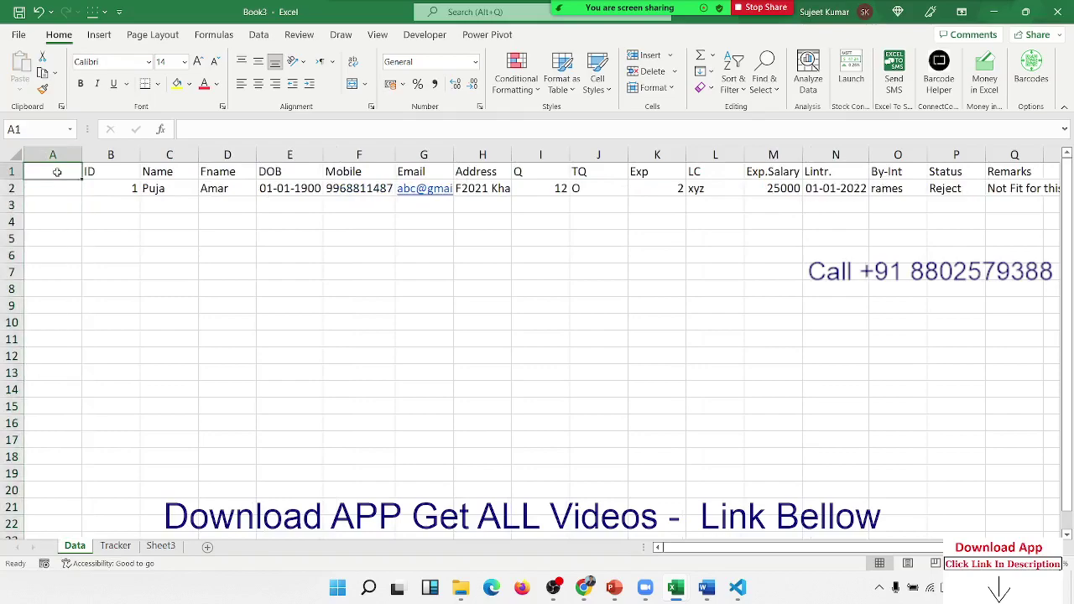
text(UID)
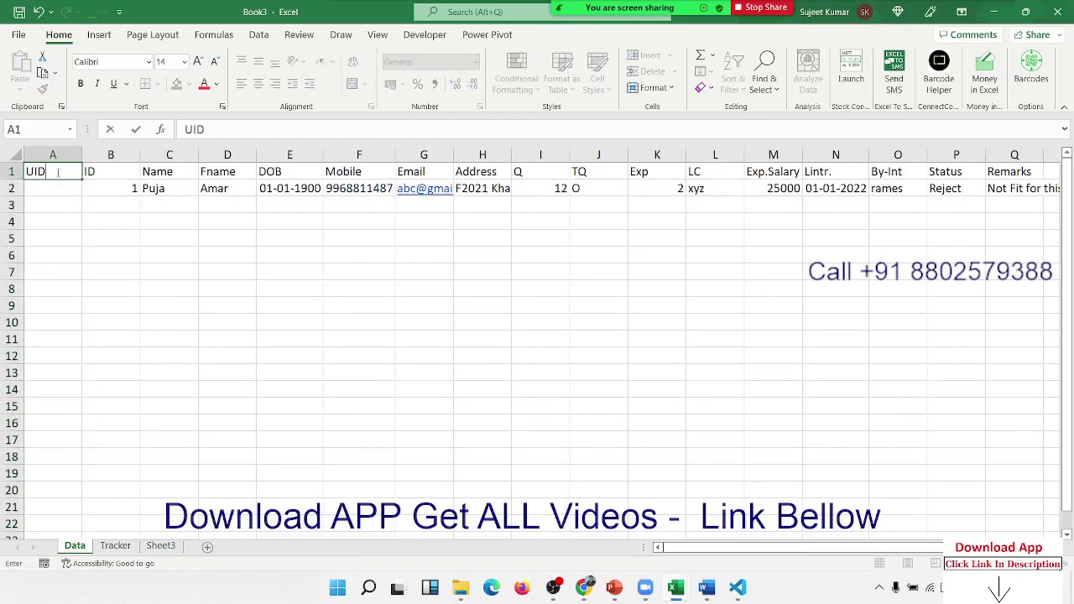
key(Return)
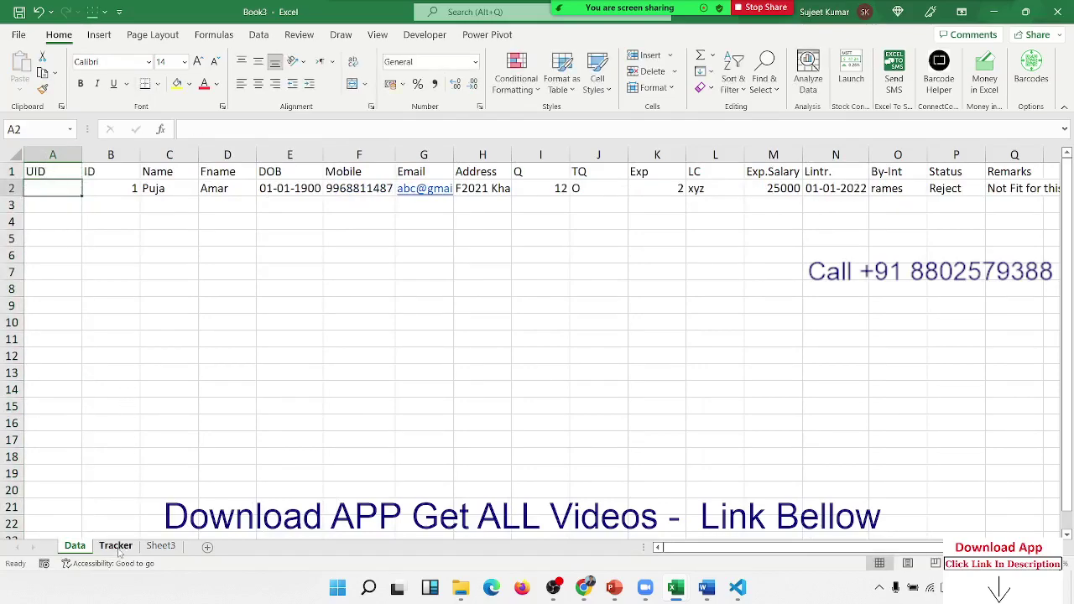
Review the UID label in A5 and the IF formula in B5 on Tracker, without changing them
click(117, 547)
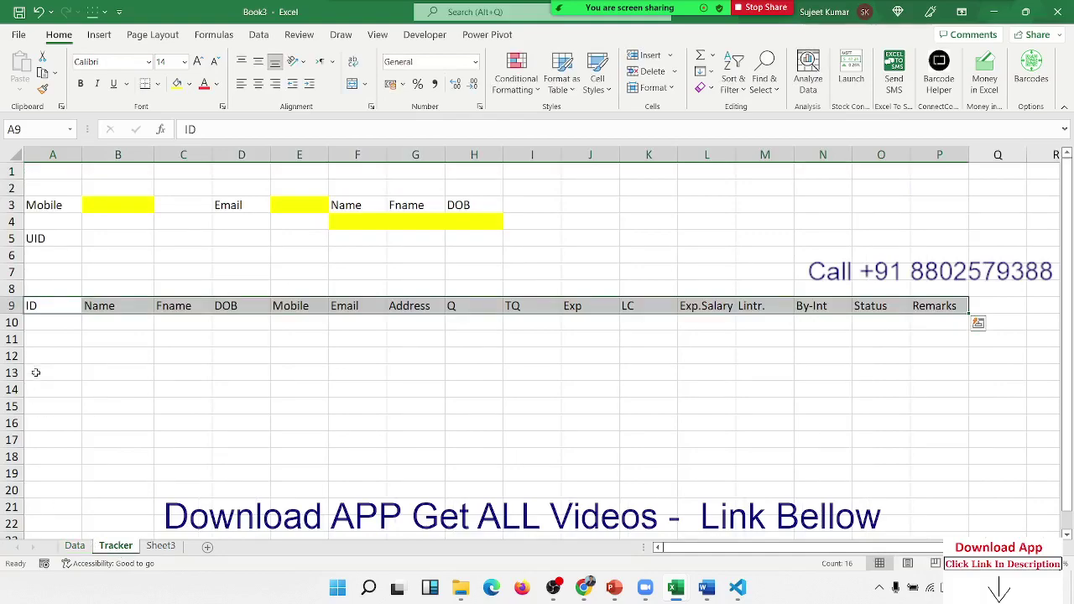
click(44, 224)
click(47, 240)
double_click(47, 239)
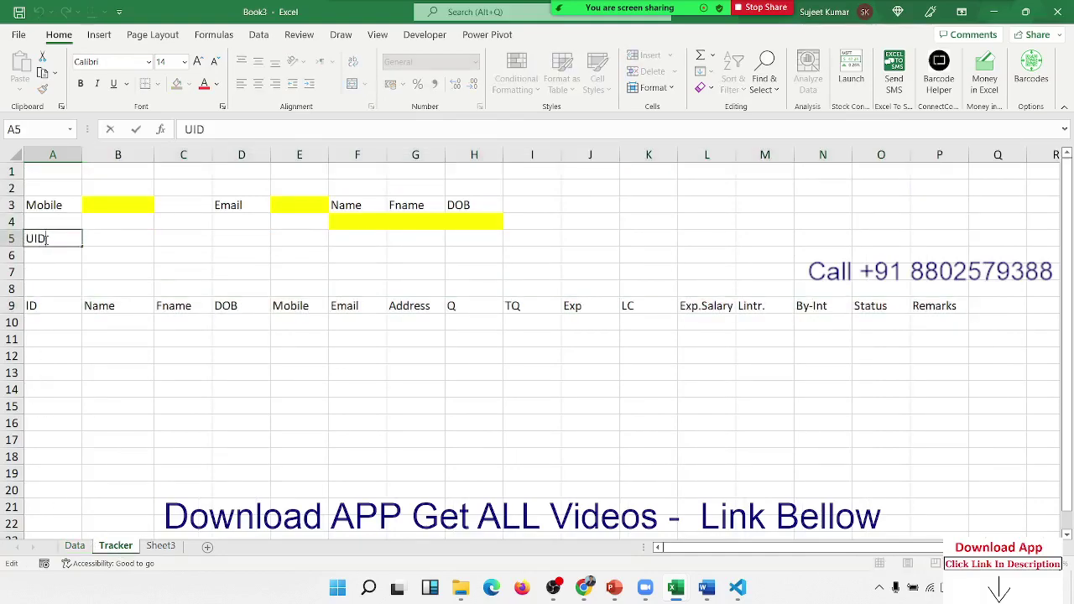
click(99, 239)
double_click(102, 240)
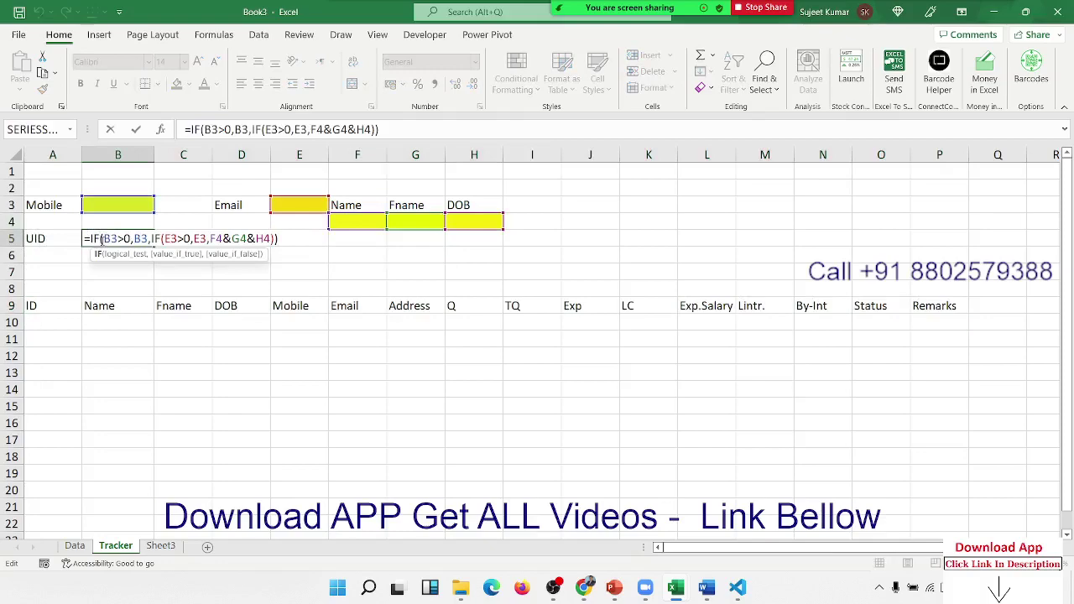
key(Escape)
Start Data A2's formula as =IF(Tracker!B3>0,Data!F2, using the Mobile value
click(75, 546)
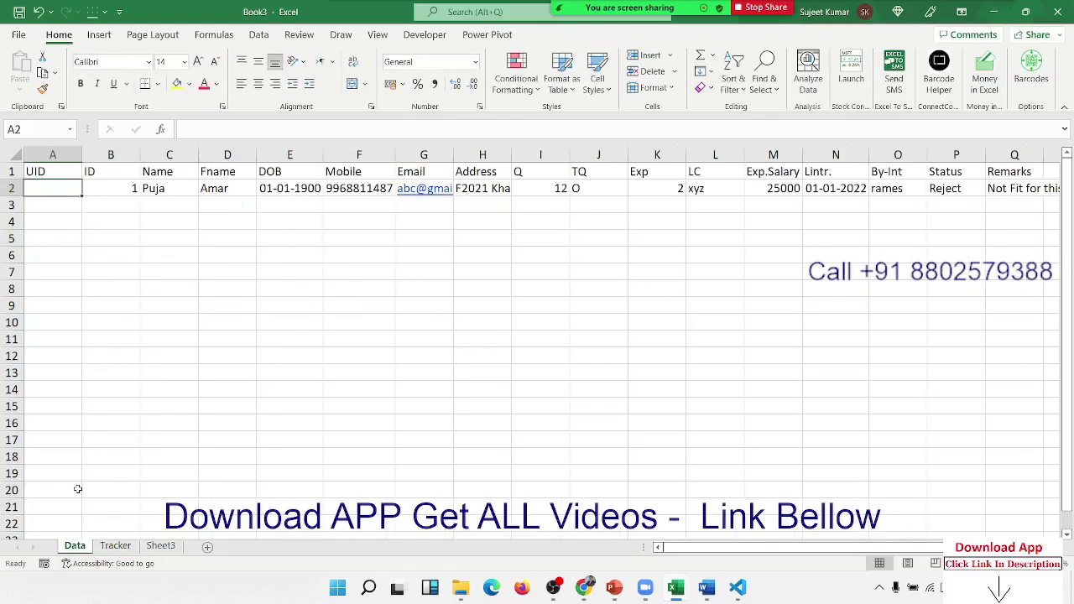
text(=IF)
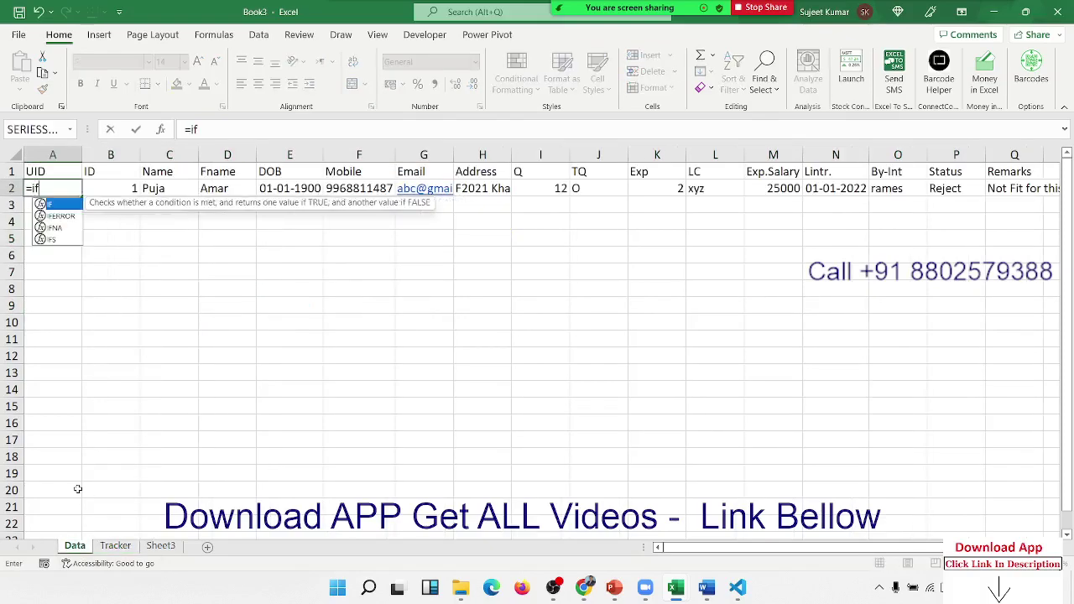
text(()
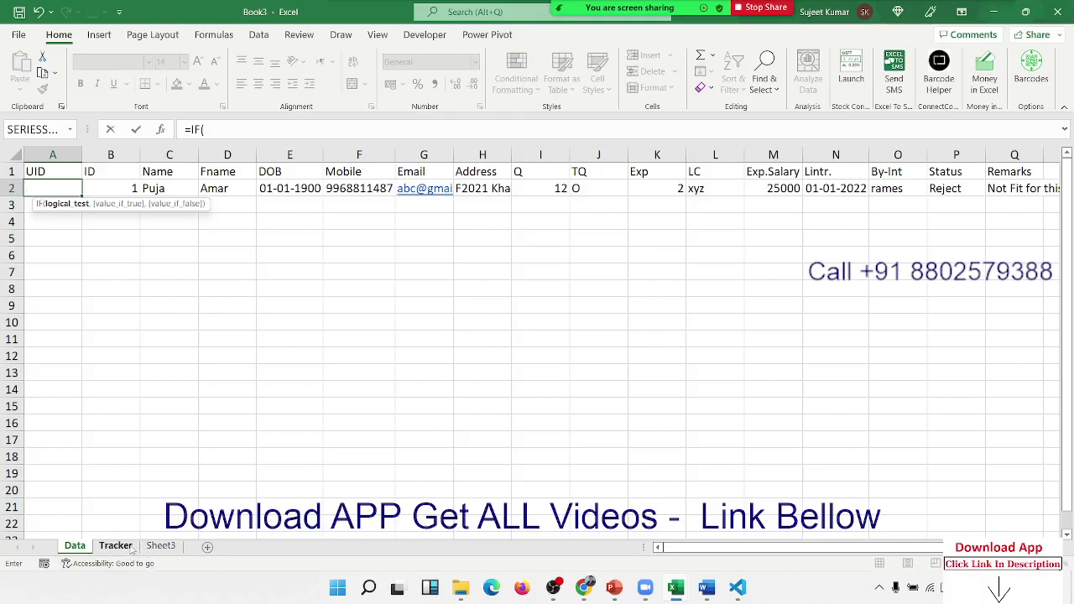
click(116, 546)
click(133, 226)
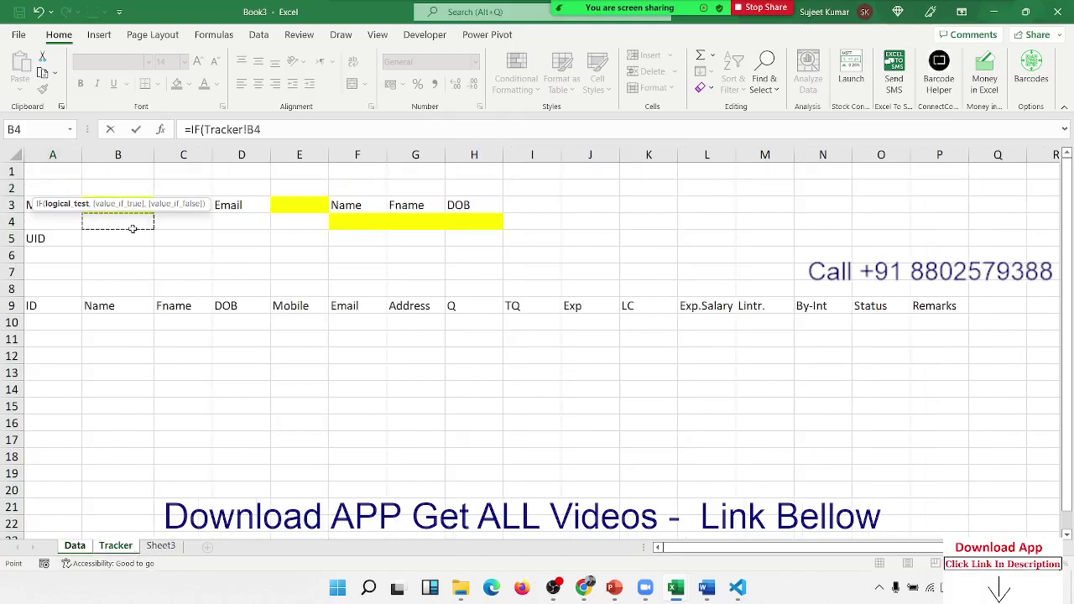
key(Up)
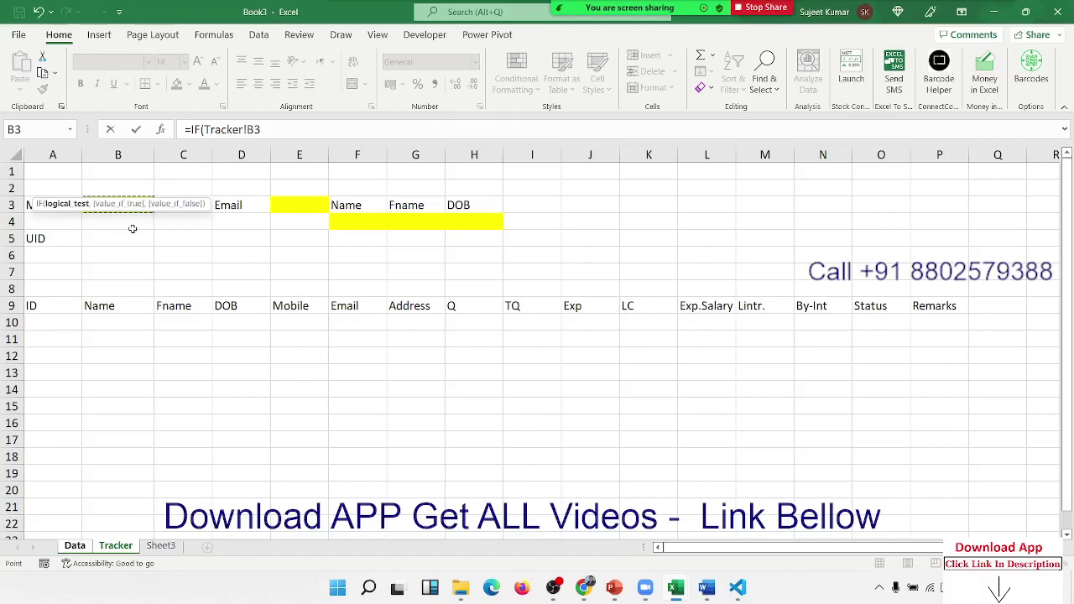
text(=)
text(,)
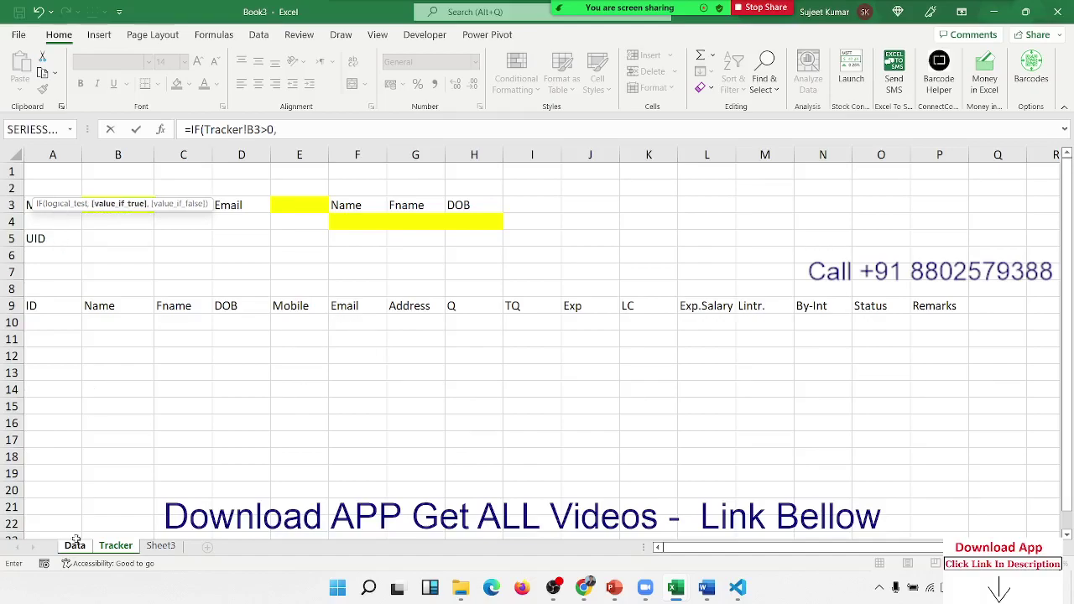
click(75, 546)
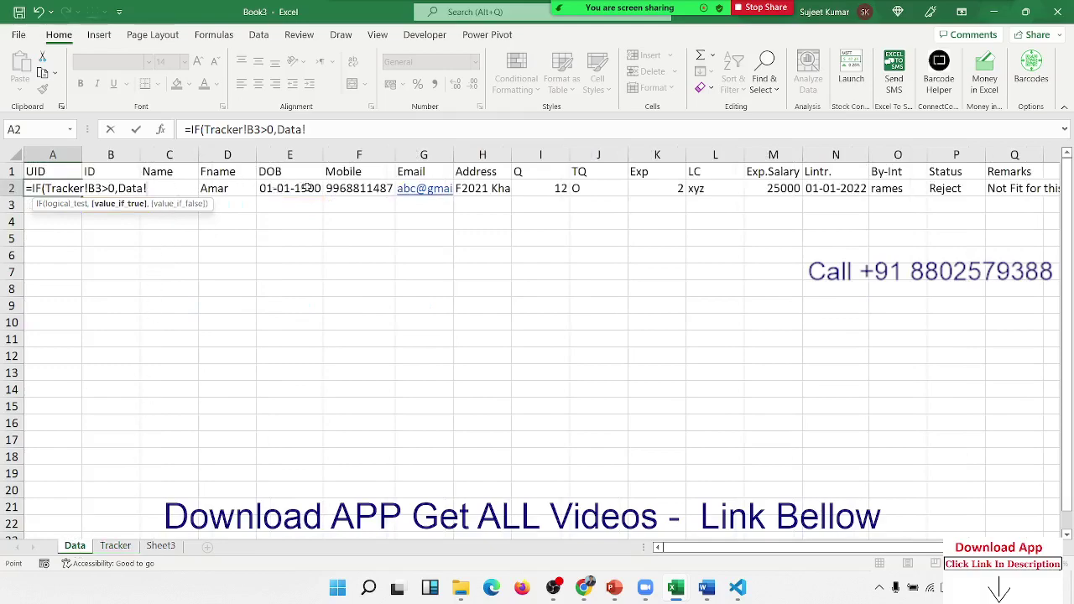
click(341, 190)
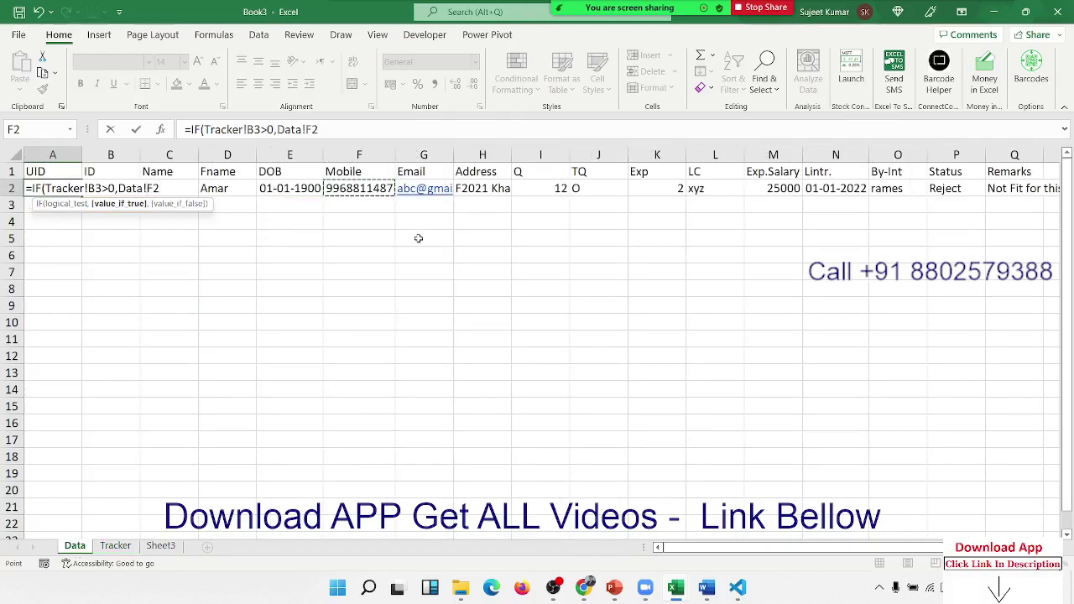
text(,IF)
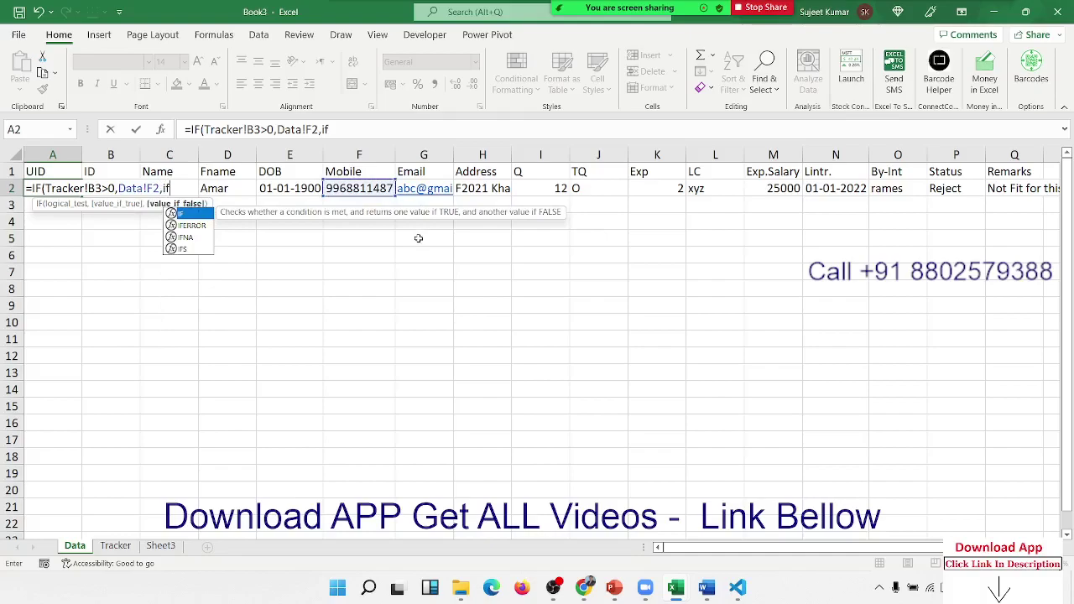
text(()
Add the nested test IF(Tracker!E3>0,Data!G2, for the Email value
click(115, 546)
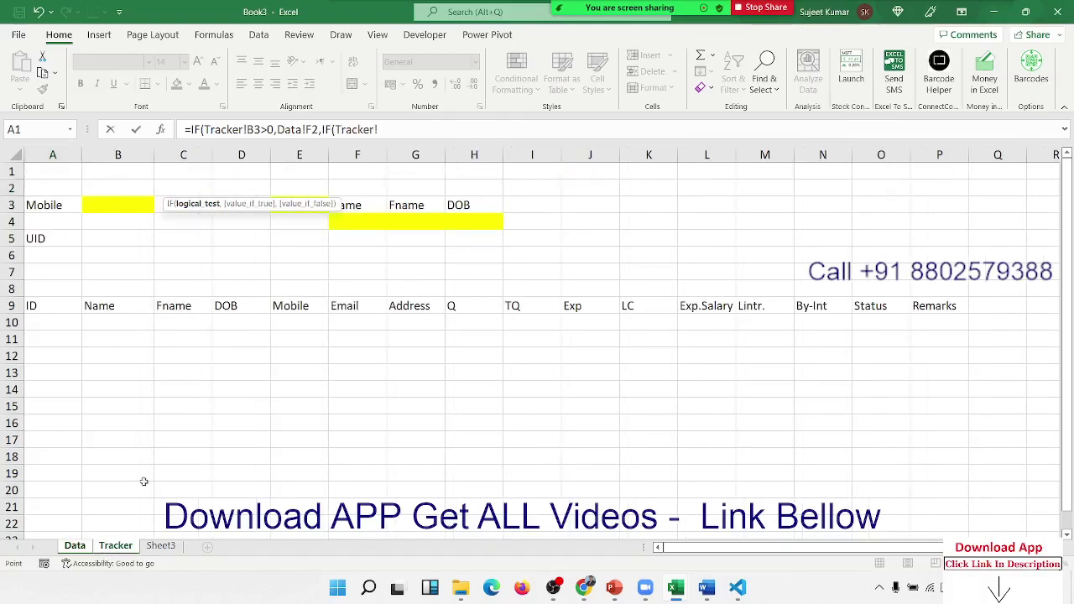
click(295, 250)
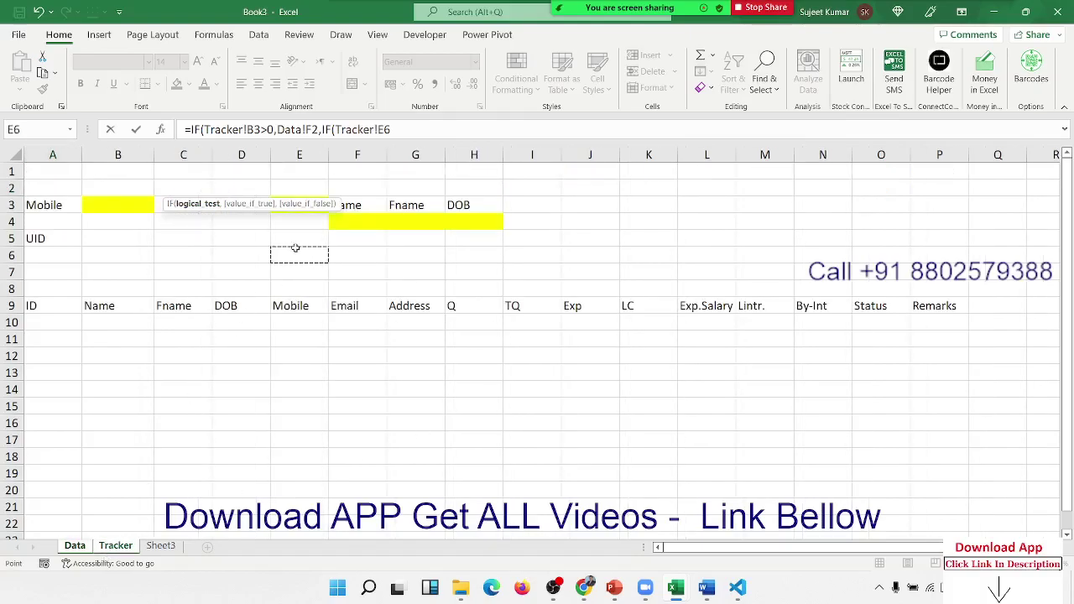
key(Up)
key(Up)
key(Up)
text(>0,)
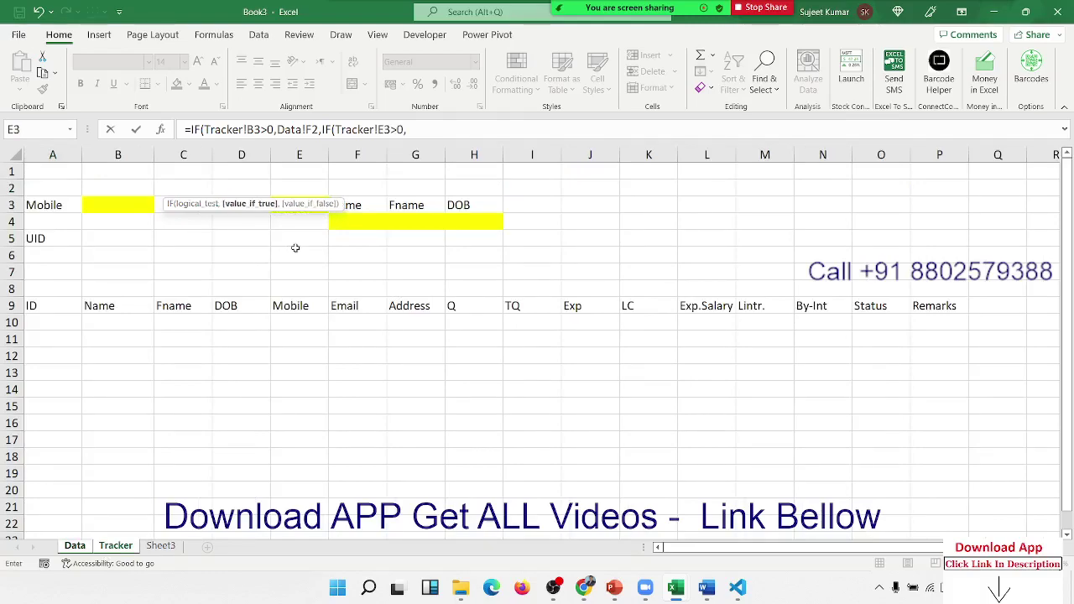
click(75, 545)
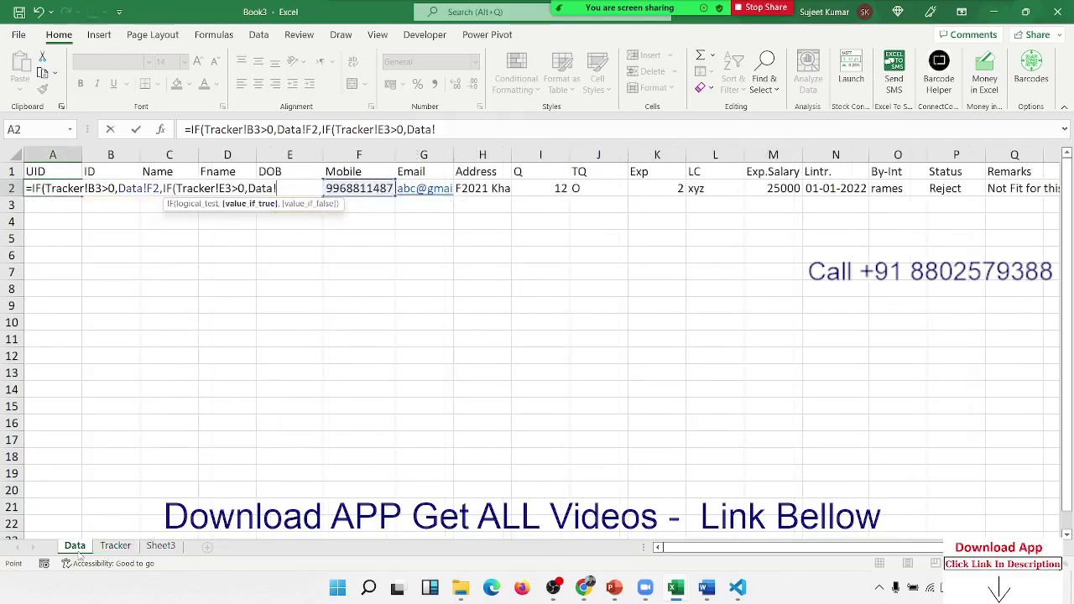
click(444, 189)
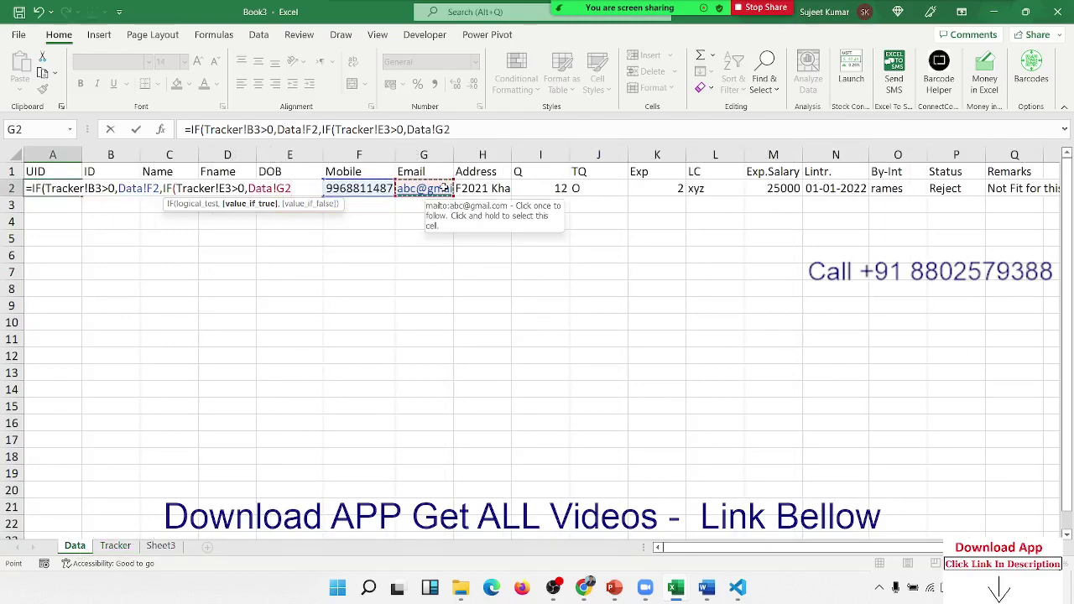
text(,)
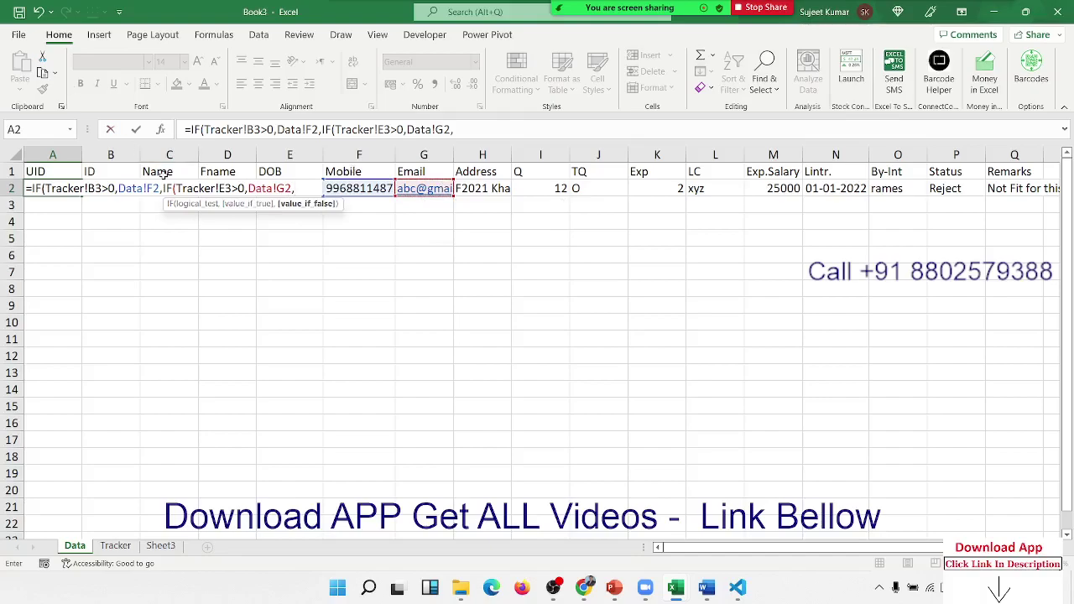
Finish with the fallback Data!C2&Data!D2&Data!E2 and commit the formula
click(167, 171)
key(Down)
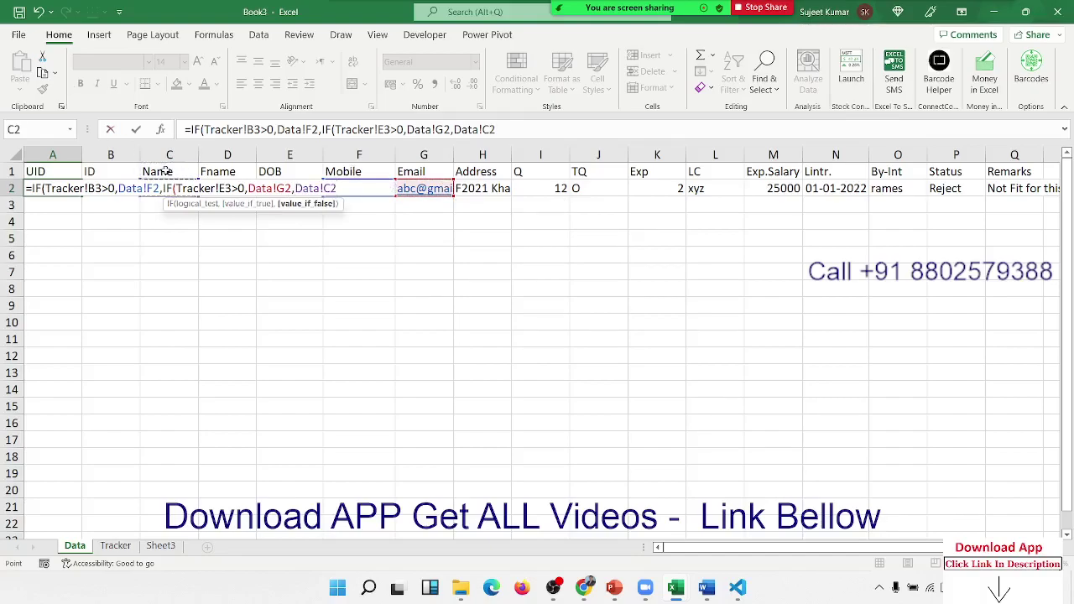
text(&)
click(204, 173)
key(Down)
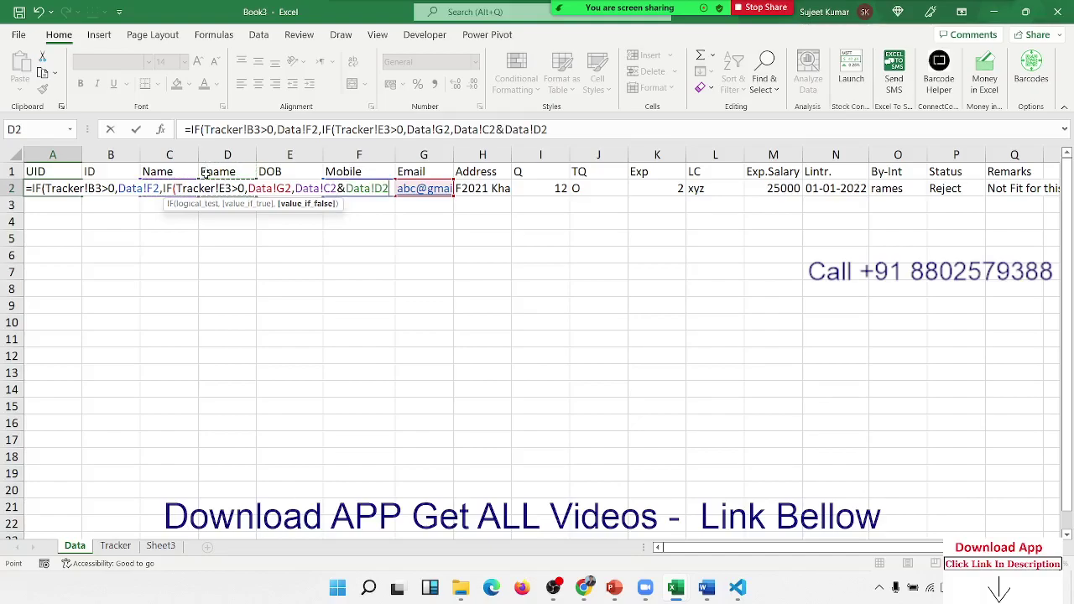
text(&)
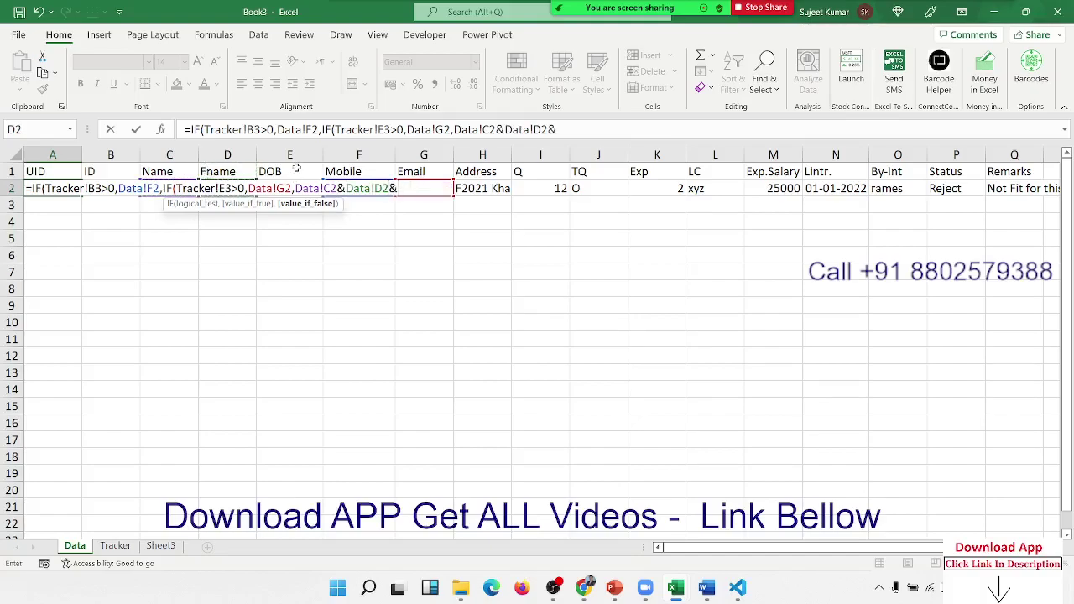
click(296, 168)
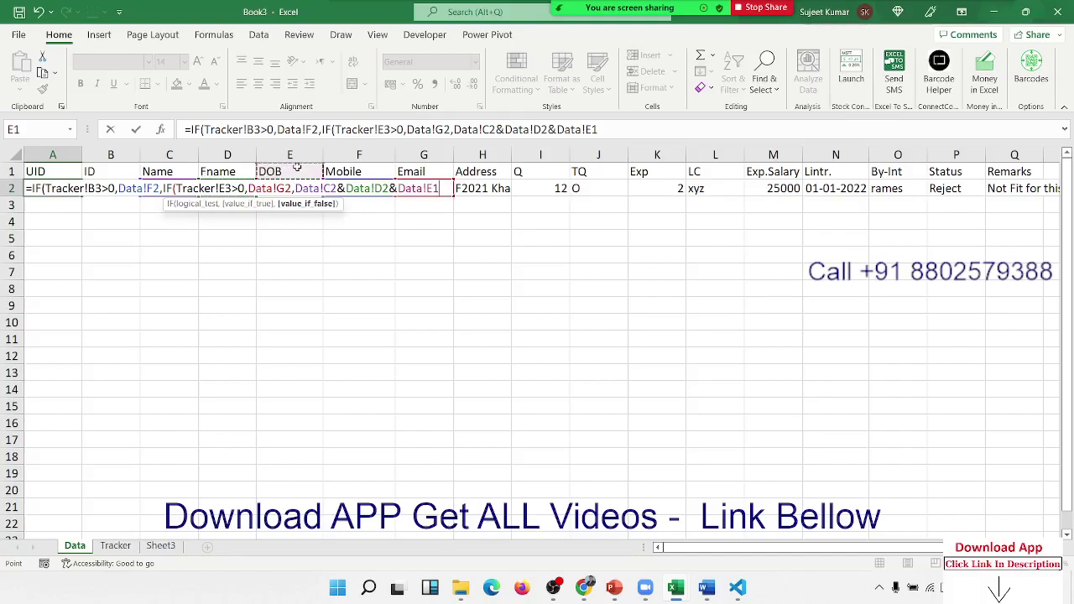
key(Down)
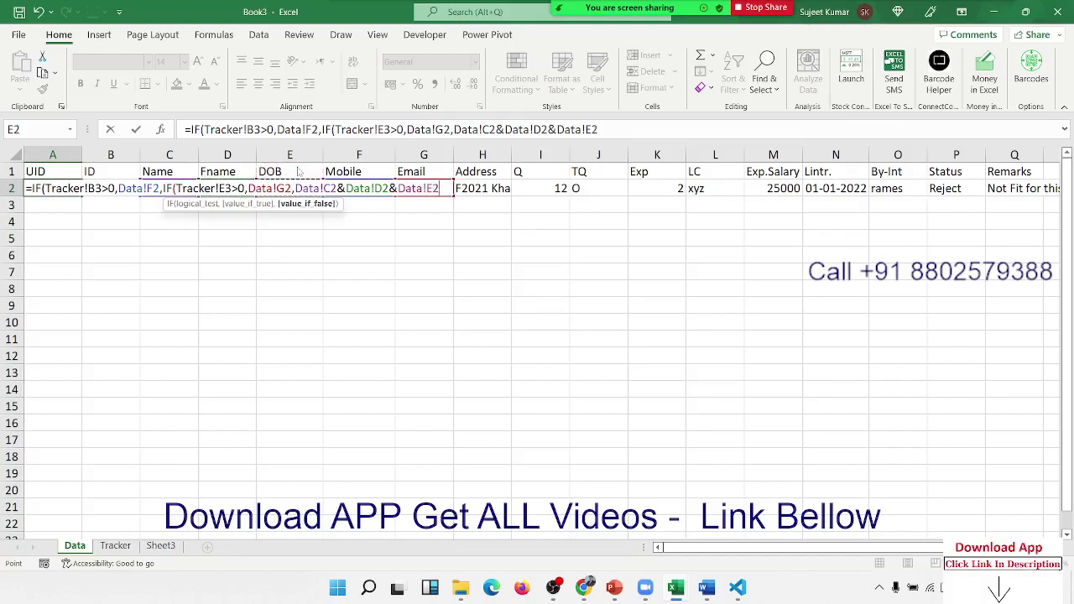
key(Return)
key(Return)
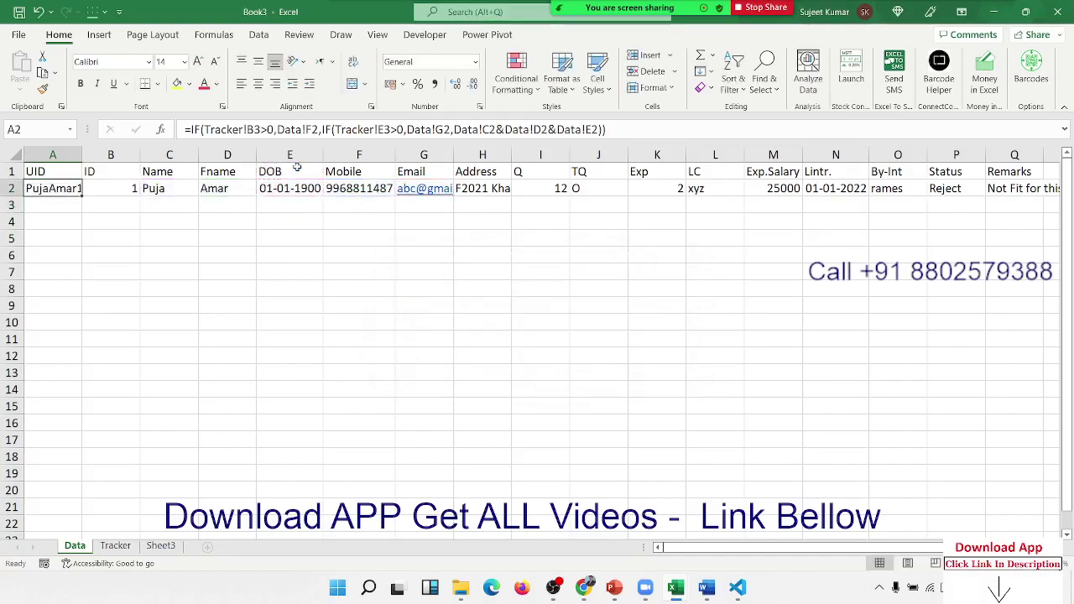
Widen column A so the UID fits, and check the formula in A2
drag(83, 162, 101, 158)
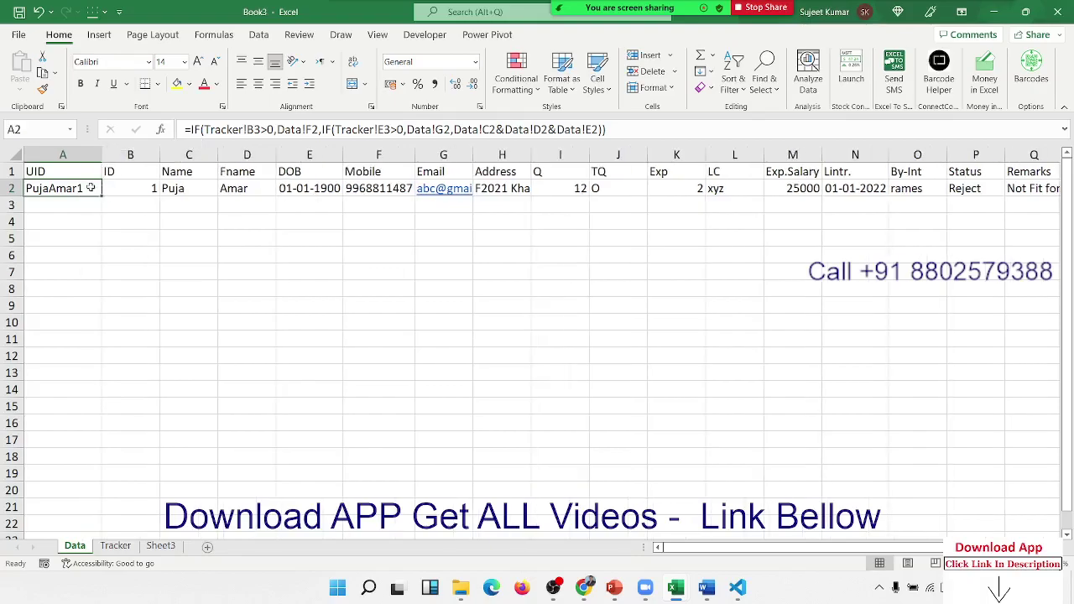
double_click(91, 188)
key(Escape)
Change the DOB in E2 to 01-01-1990, fixing the year typo
click(312, 186)
text(1/)
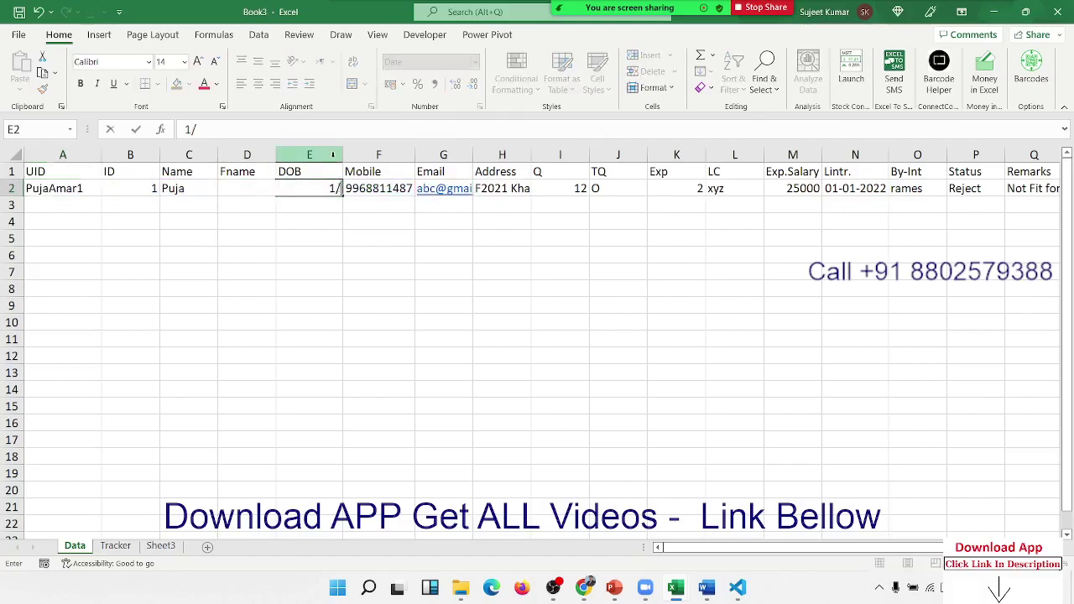
text(1/2)
key(BackSpace)
text(1/1)
text(900)
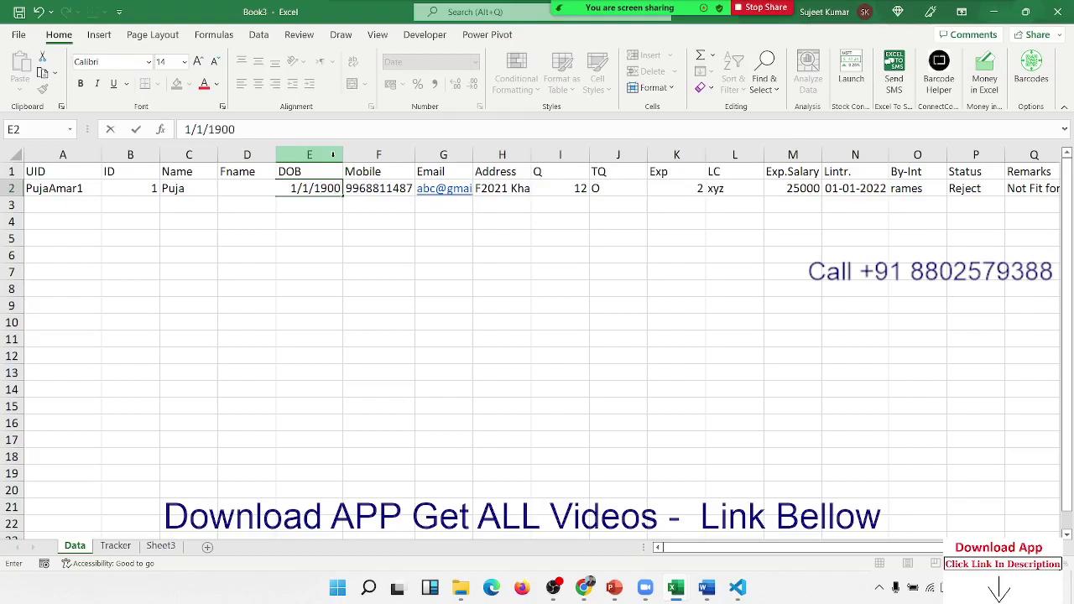
key(Return)
key(Up)
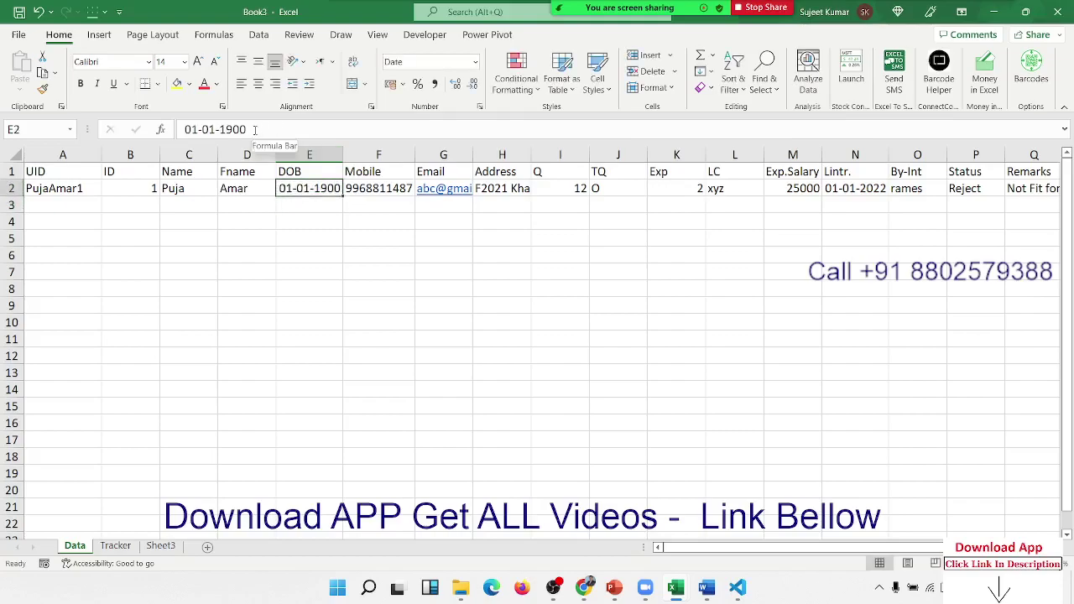
click(240, 128)
key(BackSpace)
text(9)
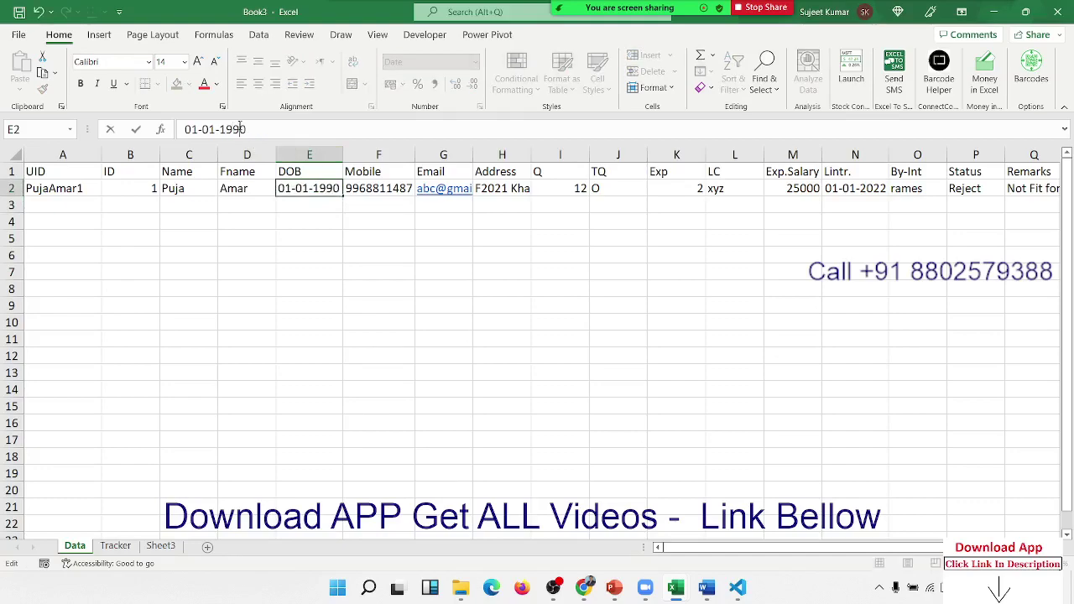
key(Return)
key(Up)
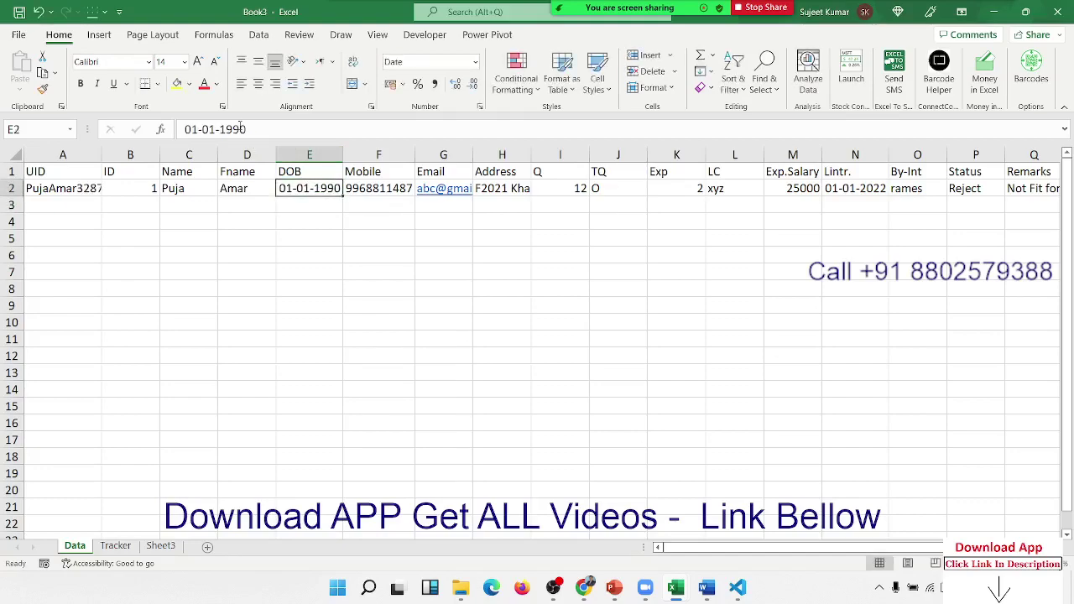
key(Left)
key(Left)
key(Left)
key(Left)
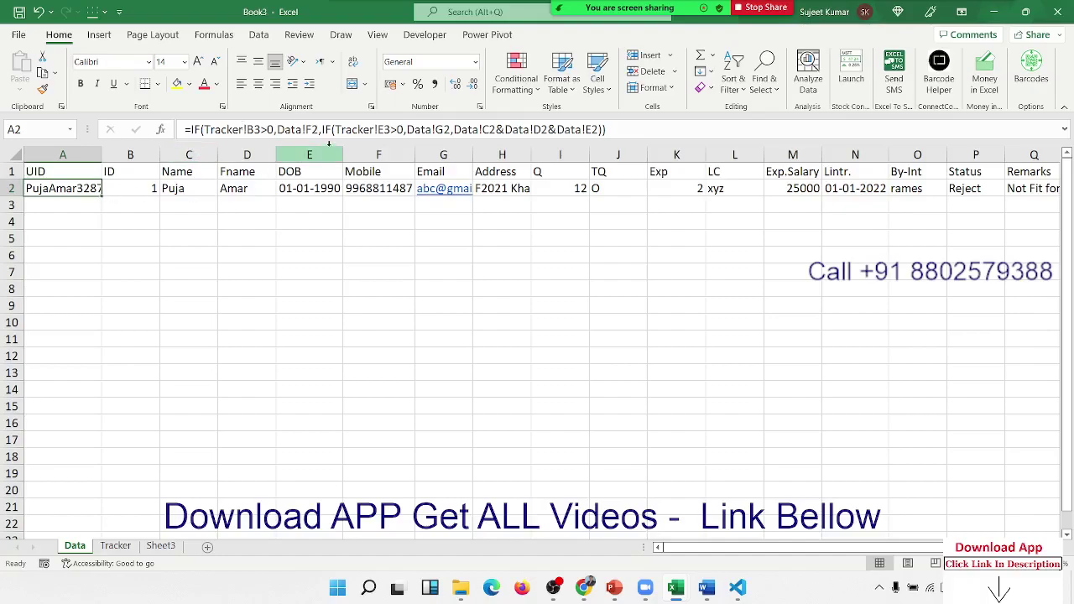
Make Tracker!B3 and Tracker!E3 absolute ($B$3, $E$3) in A2's UID formula
click(252, 129)
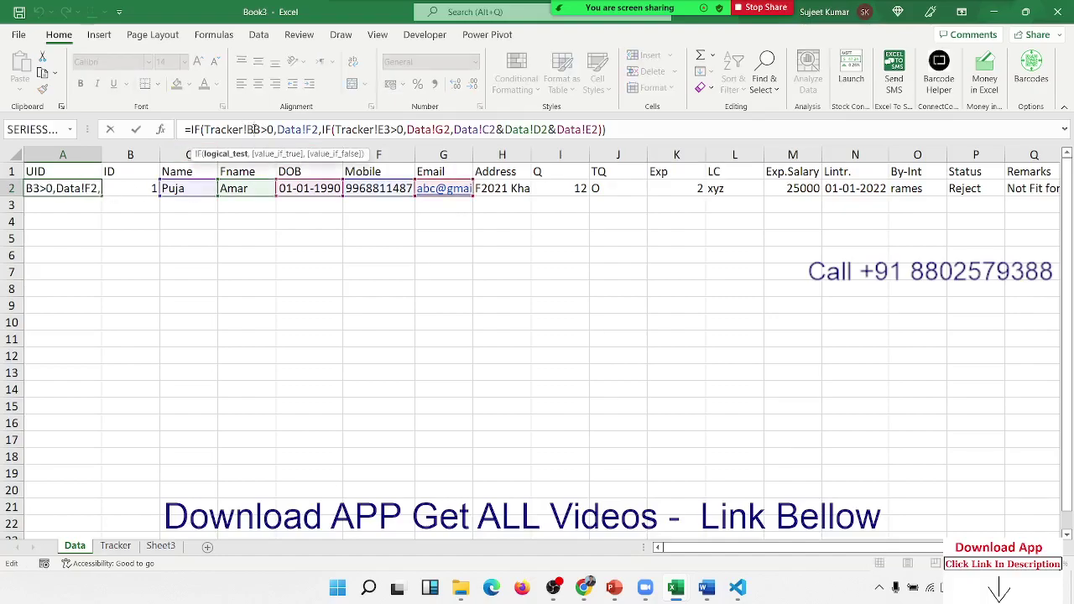
key(F4)
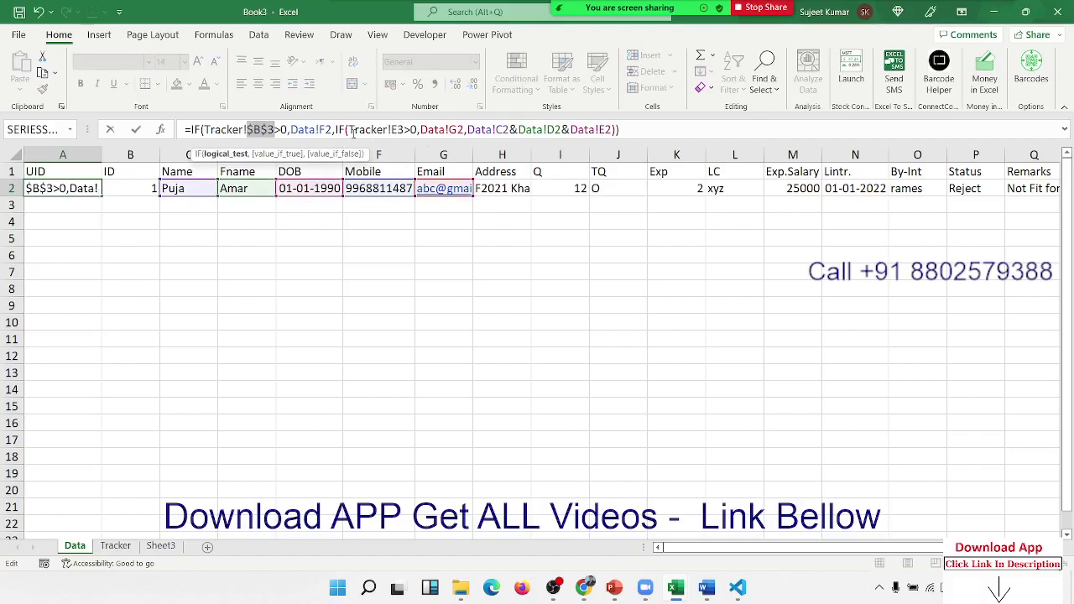
click(404, 129)
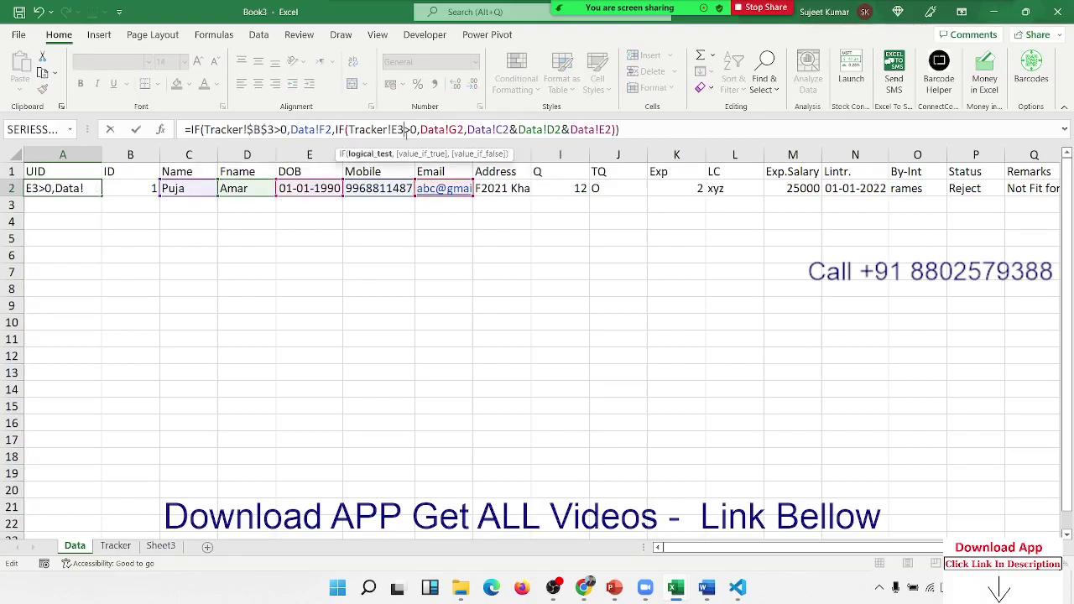
key(F4)
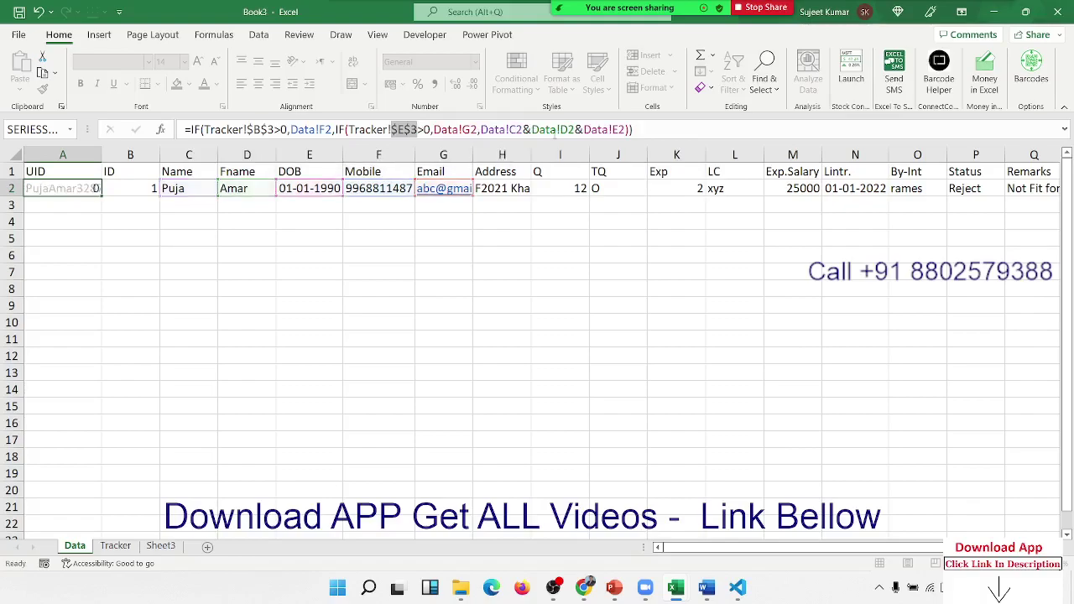
key(Return)
Fill the A2 UID formula down column A through A18
click(41, 189)
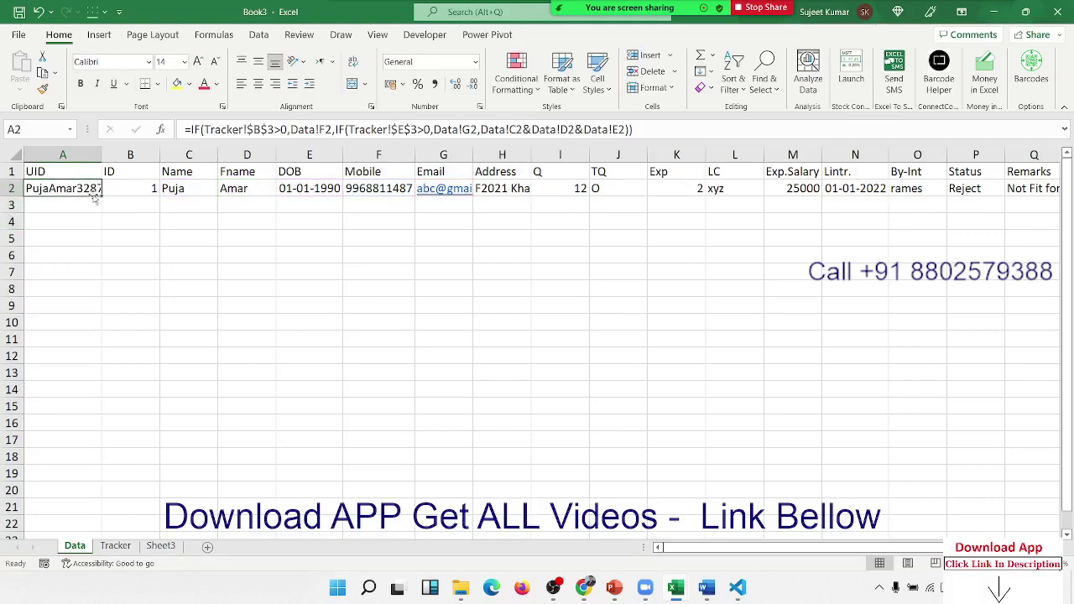
drag(102, 196, 70, 465)
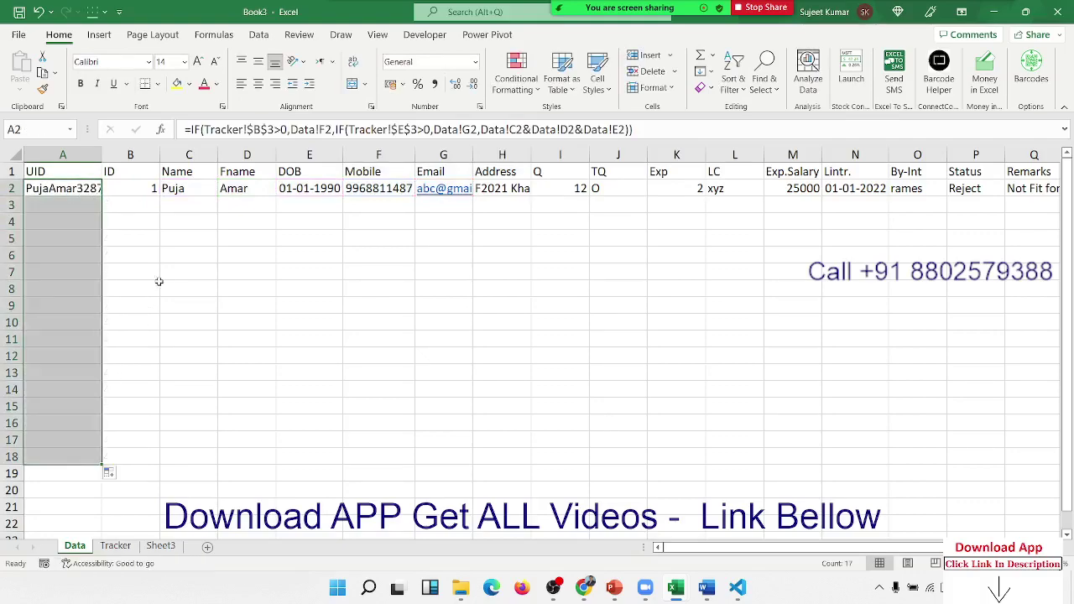
click(169, 203)
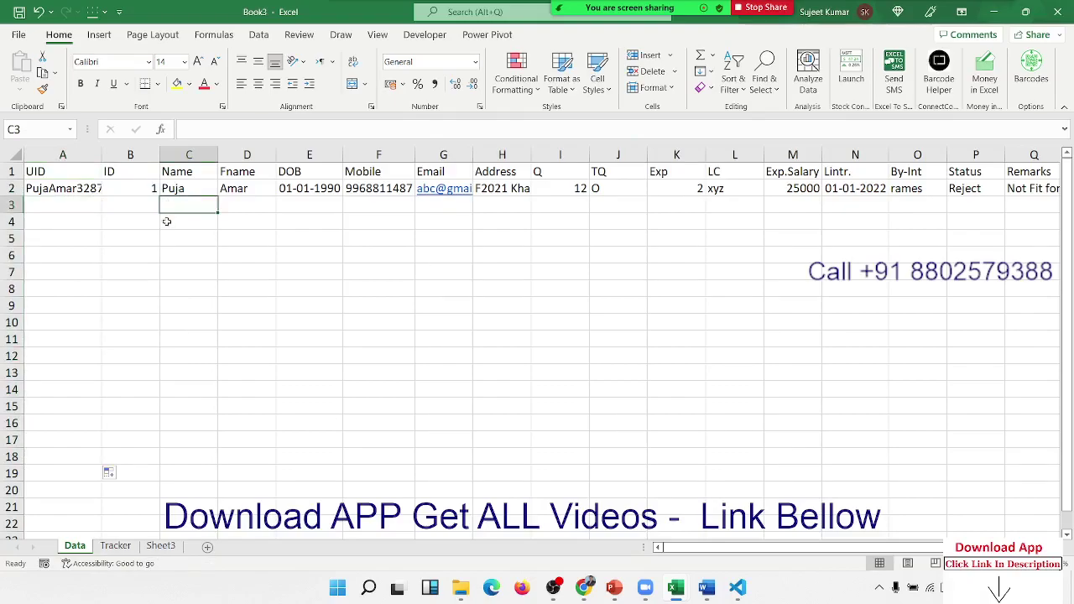
Enter =VLOOKUP(B5,Data!A:Q,2, in Tracker cell A10
click(115, 546)
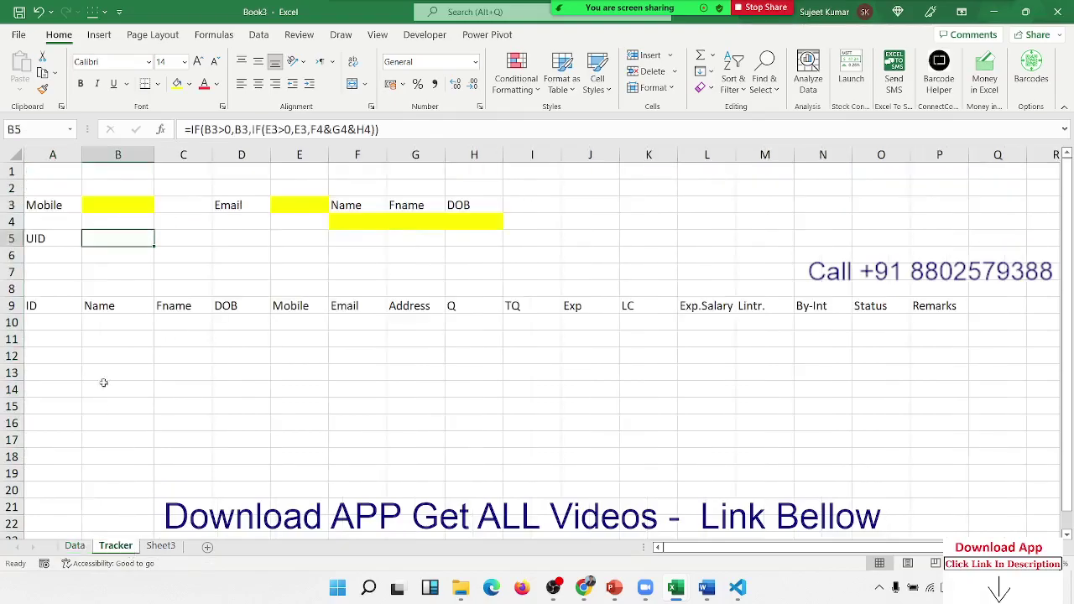
click(40, 320)
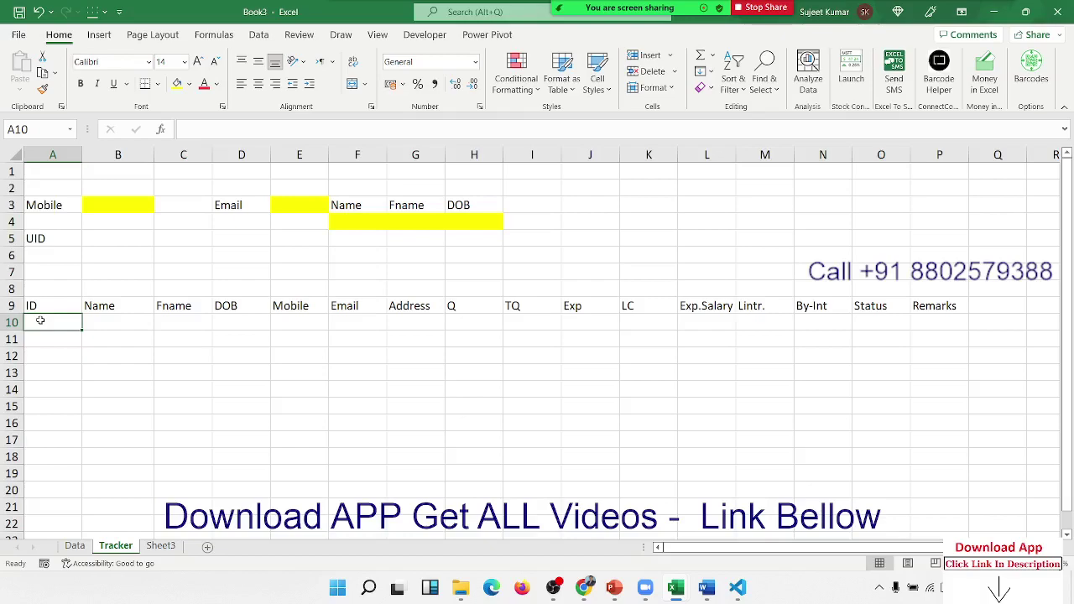
text(=vl)
key(Tab)
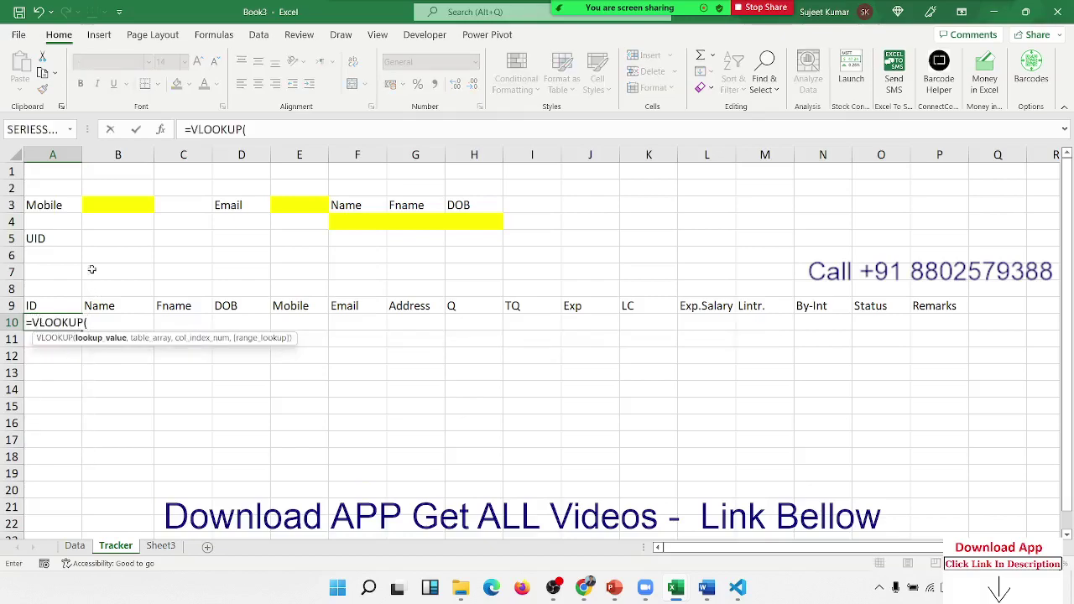
click(121, 238)
text(,)
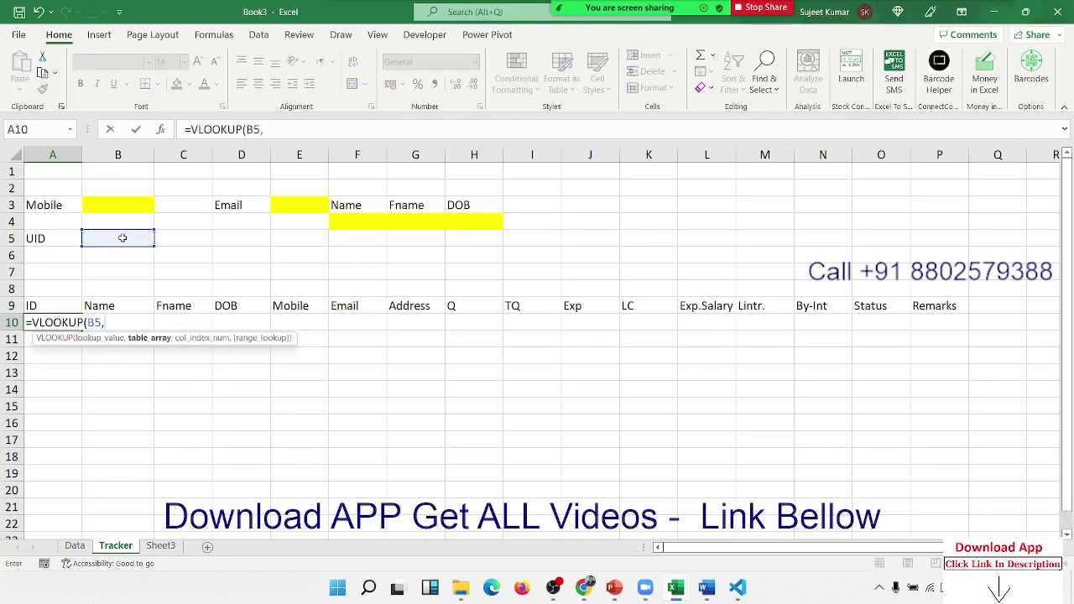
click(75, 546)
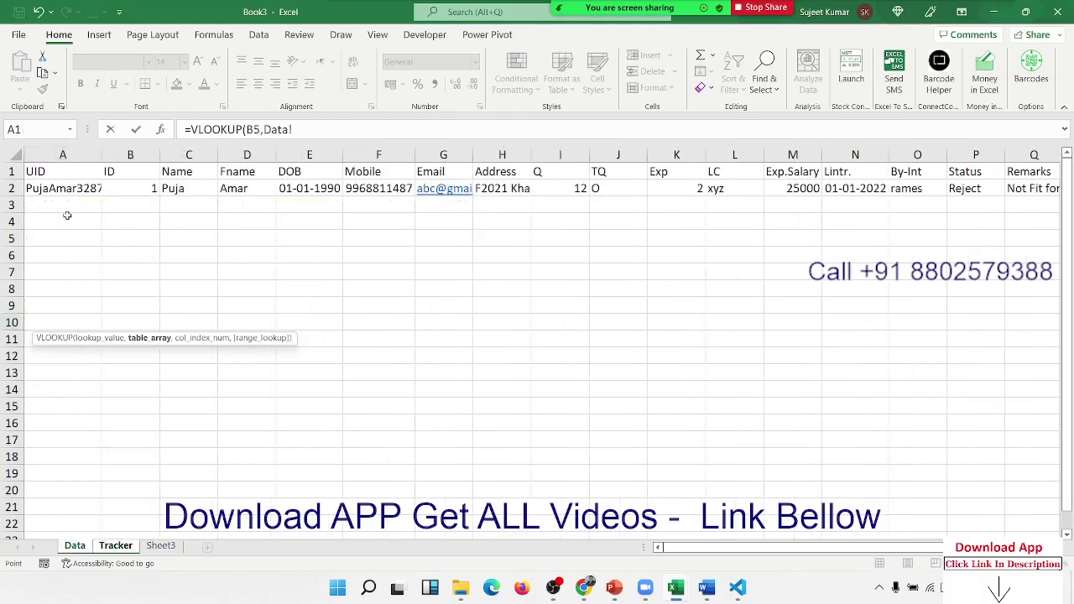
mouse_move(62, 154)
mouse_down()
mouse_move(998, 155)
mouse_move(869, 172)
mouse_up()
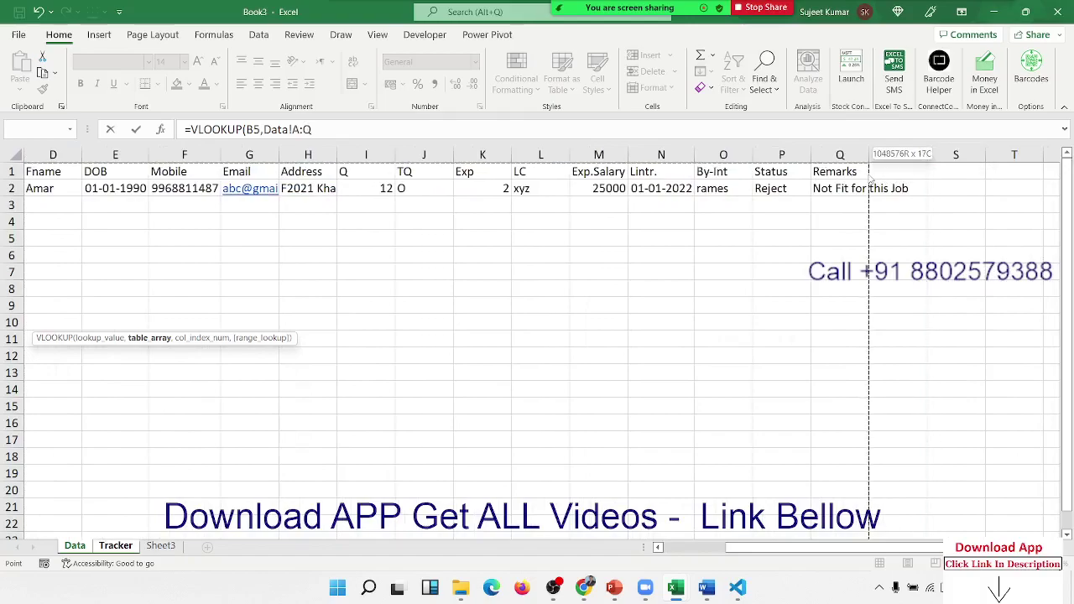
text(,)
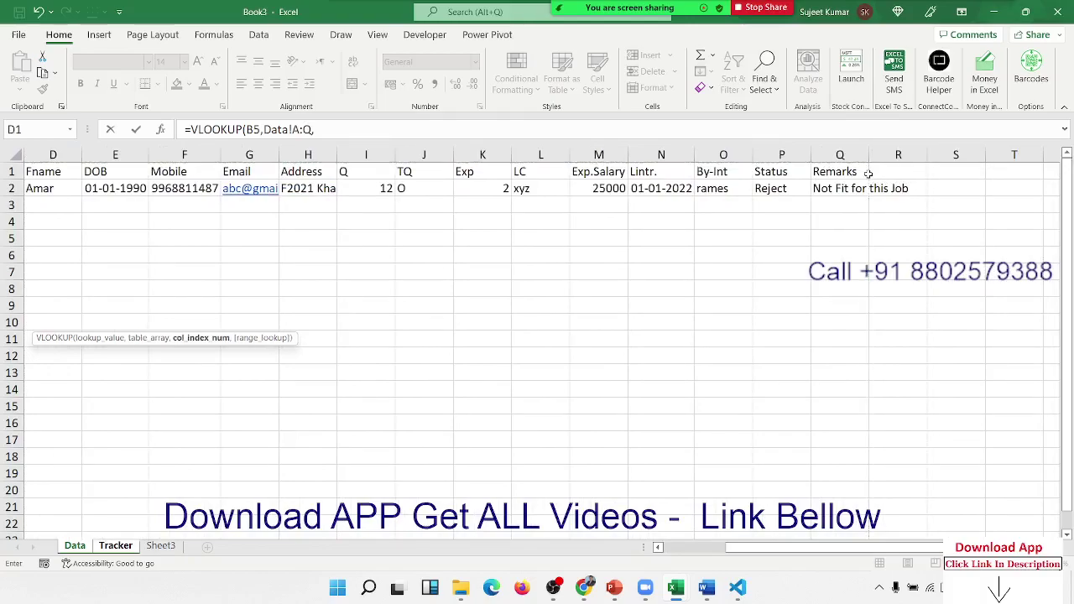
text(2,0)
key(Return)
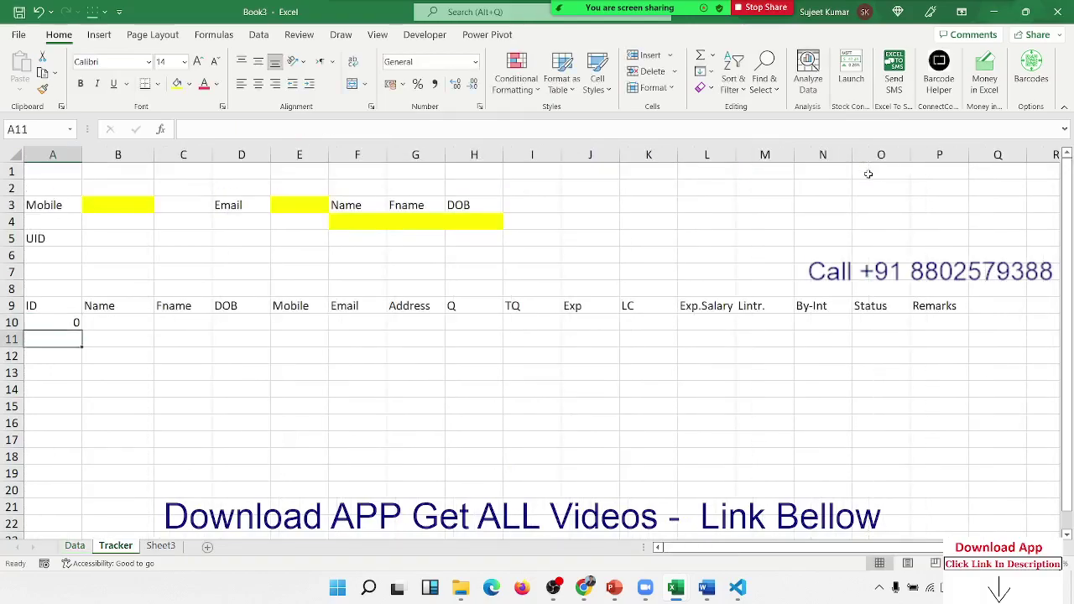
key(Up)
key(Up)
key(Up)
key(Up)
key(Up)
key(Up)
key(Up)
Test the lookup with a sample mobile number in B3, then clear it
key(Right)
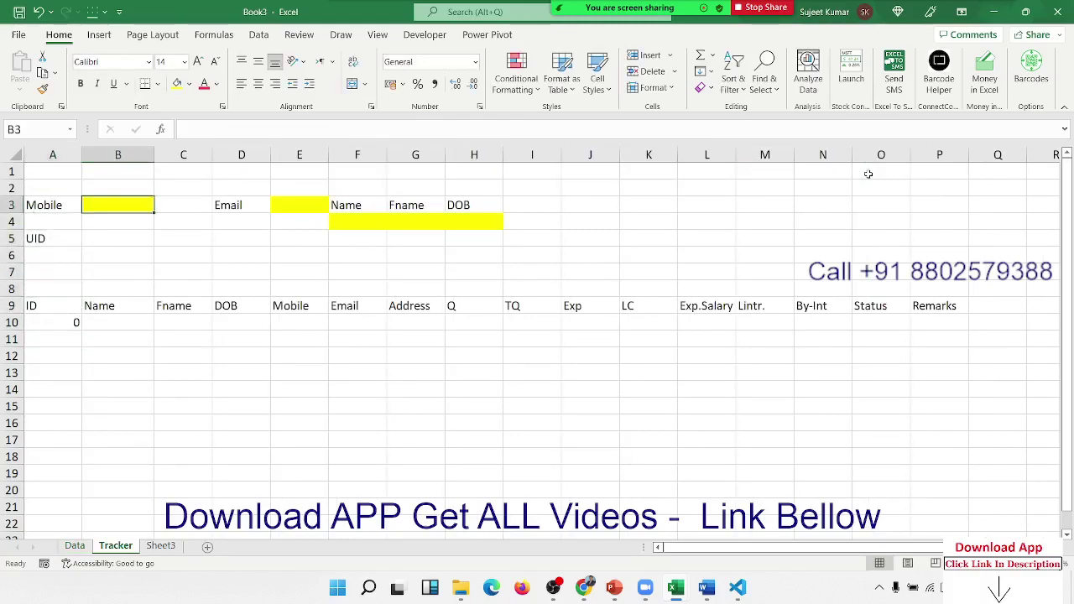
text(88)
key(BackSpace)
key(BackSpace)
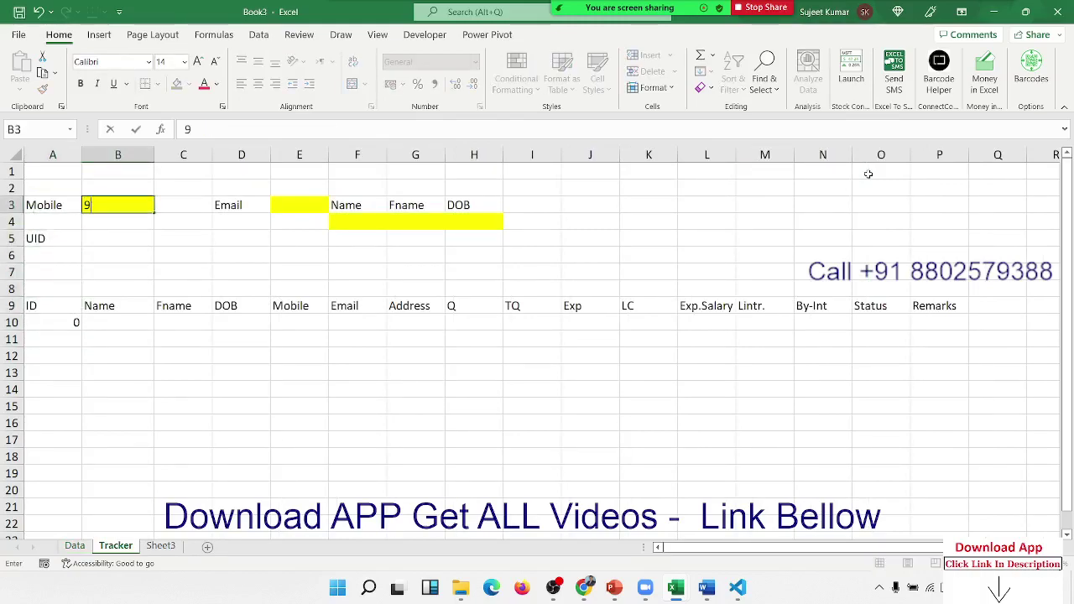
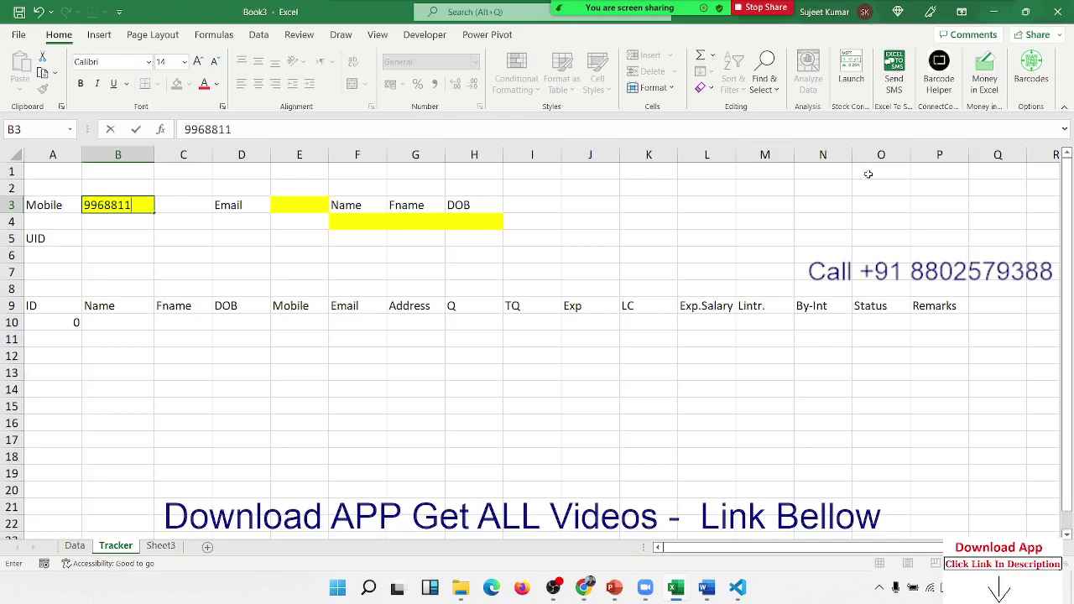
key(Return)
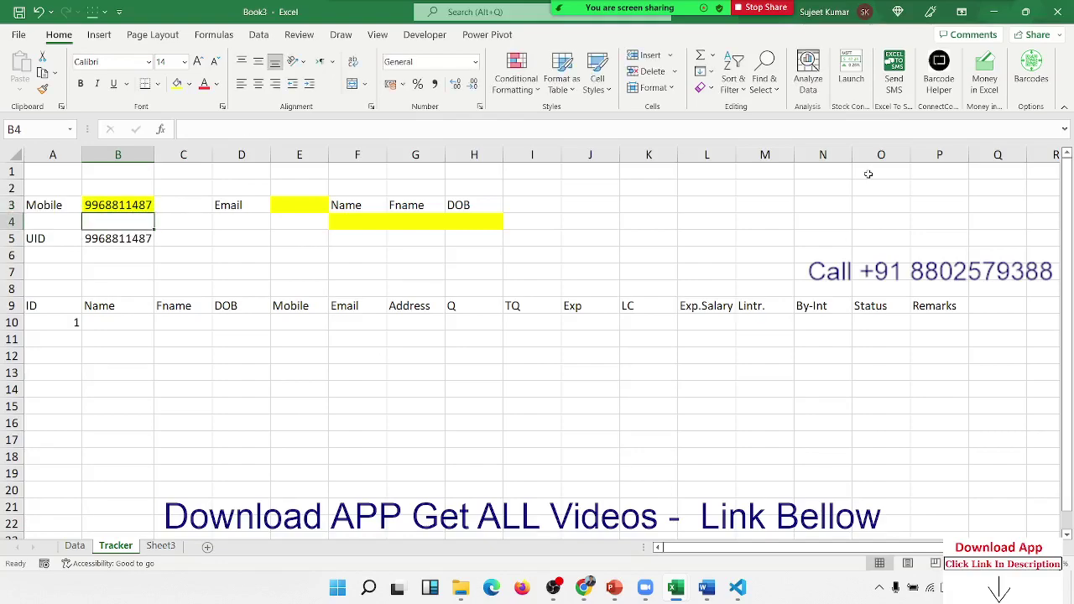
key(Up)
key(Delete)
Test the lookup with a sample email in E3, then clear it
key(Right)
key(Right)
key(Right)
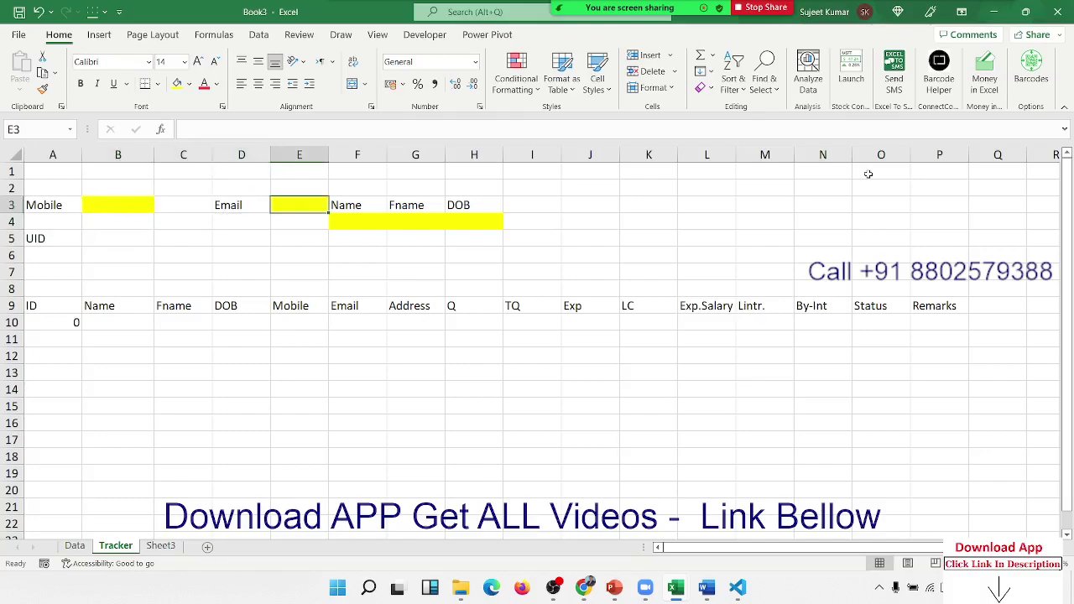
text(e)
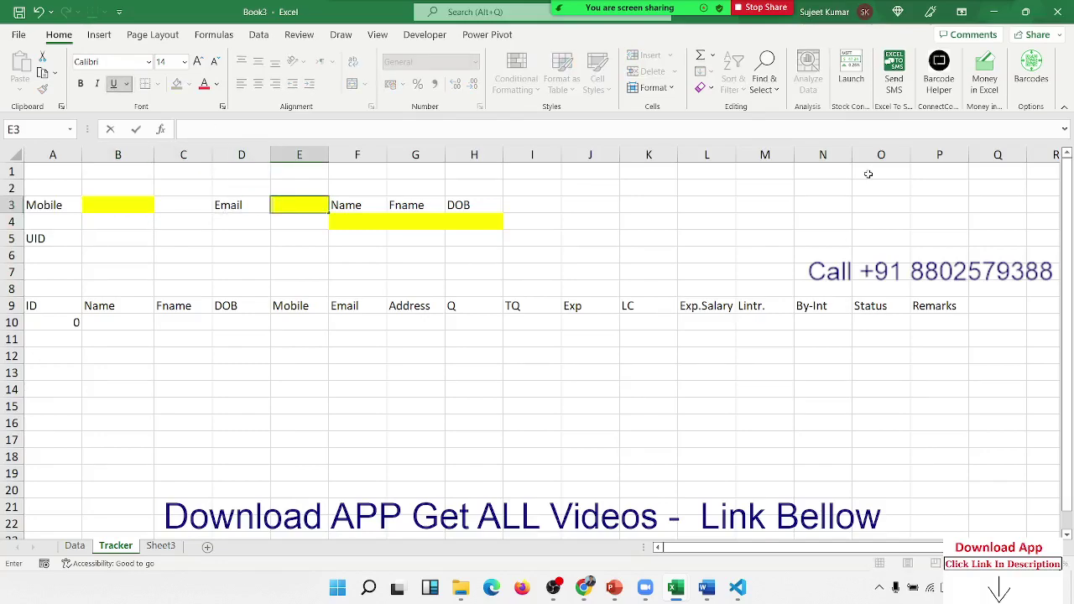
text(ab)
text(@)
text(gmail)
text(.co)
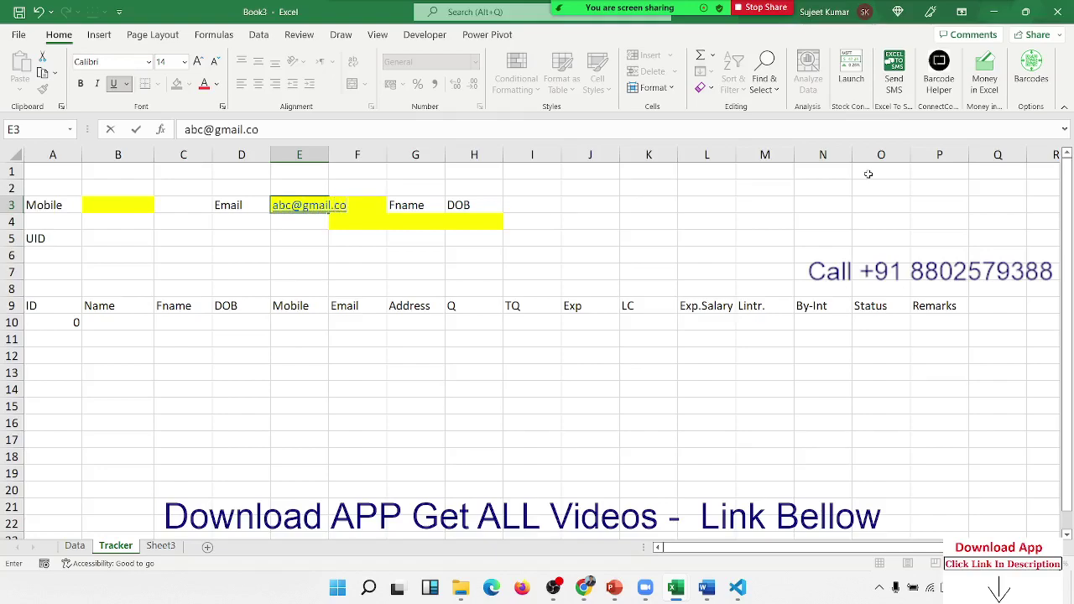
text(m)
key(Return)
key(Up)
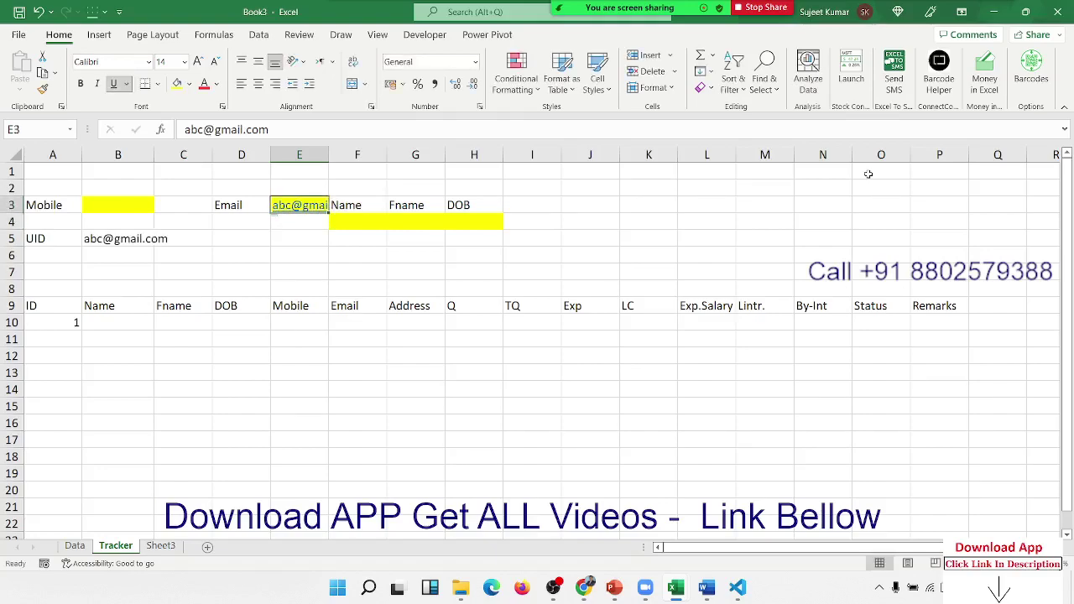
key(Delete)
key(Down)
key(Down)
Compare the Data sheet's columns against the Tracker sheet's Name and results row
key(Down)
key(Down)
key(Down)
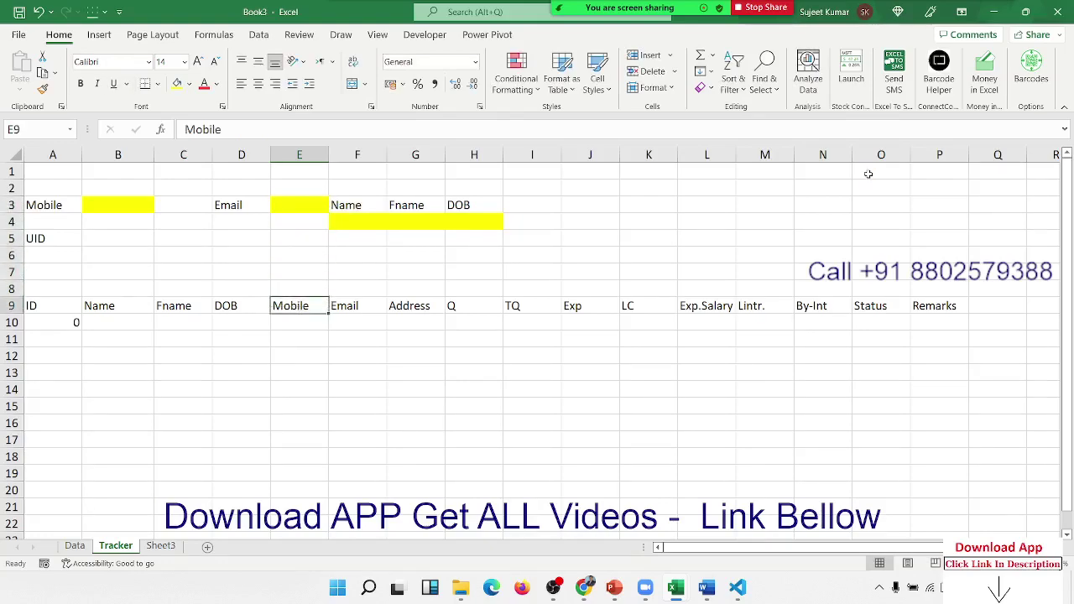
key(Down)
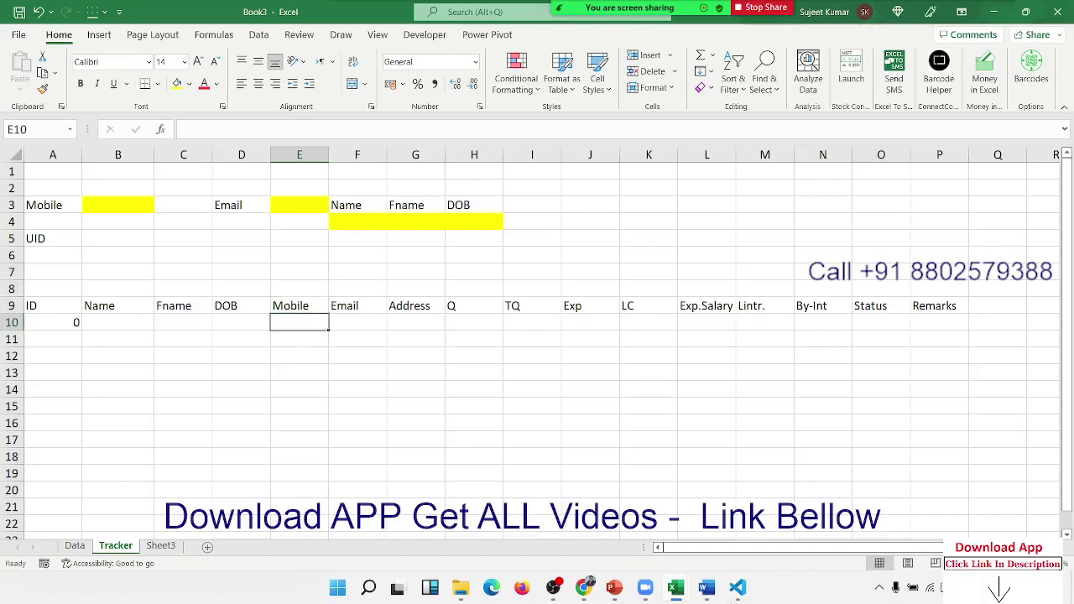
mouse_move(736, 587)
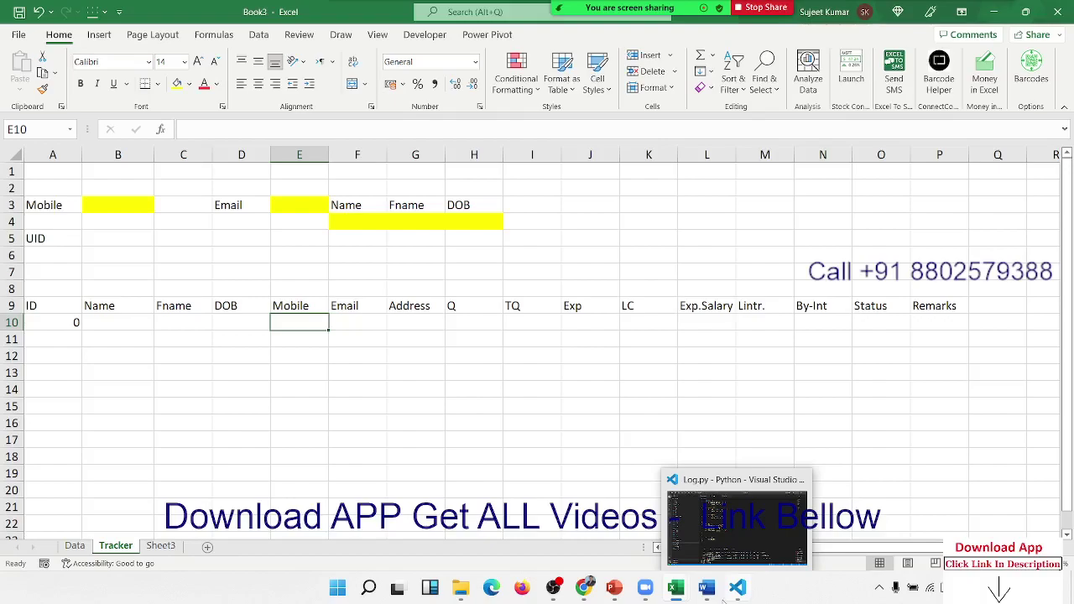
click(98, 326)
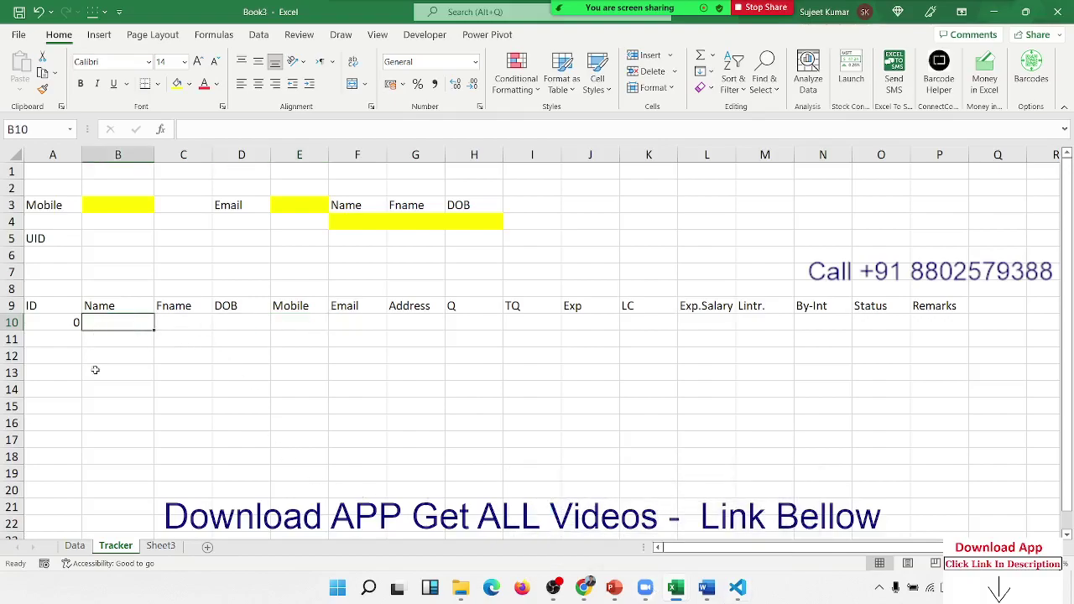
click(84, 547)
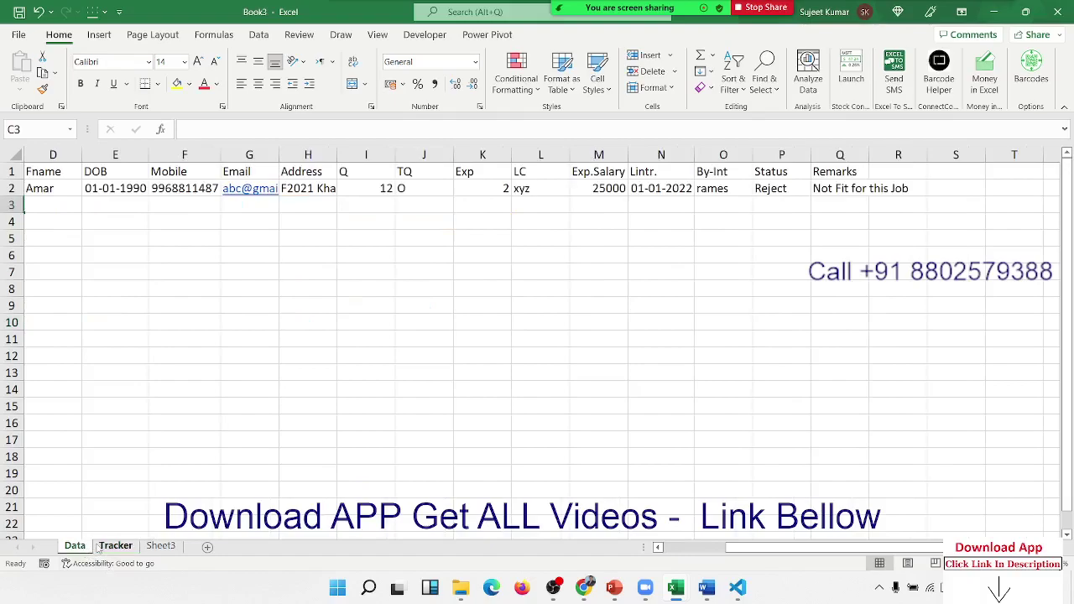
click(98, 547)
click(75, 546)
Clear the old VLOOKUP formula from Tracker cell A10
click(104, 549)
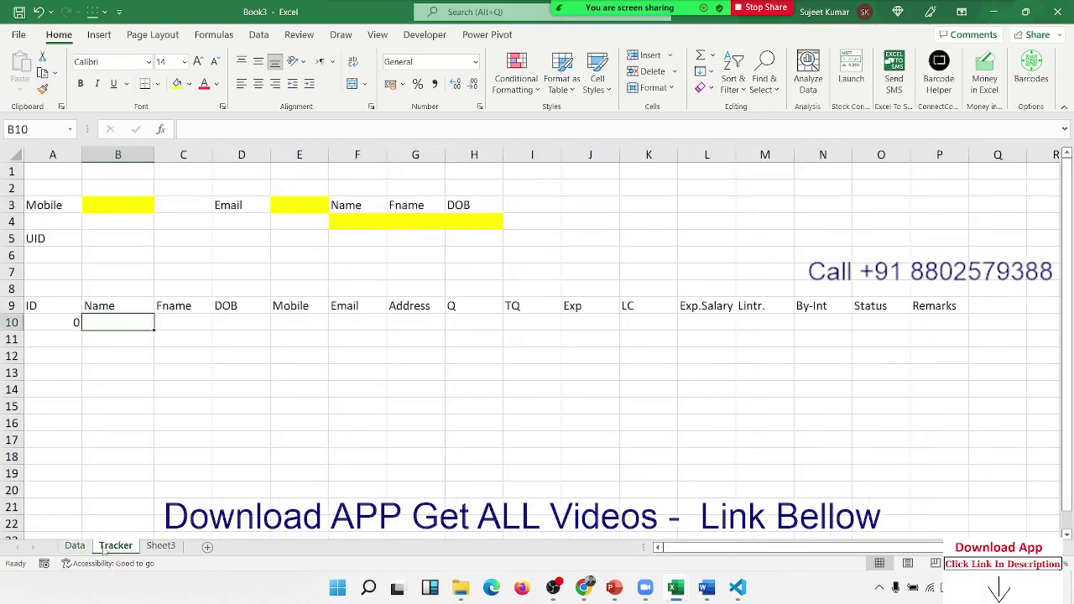
click(62, 325)
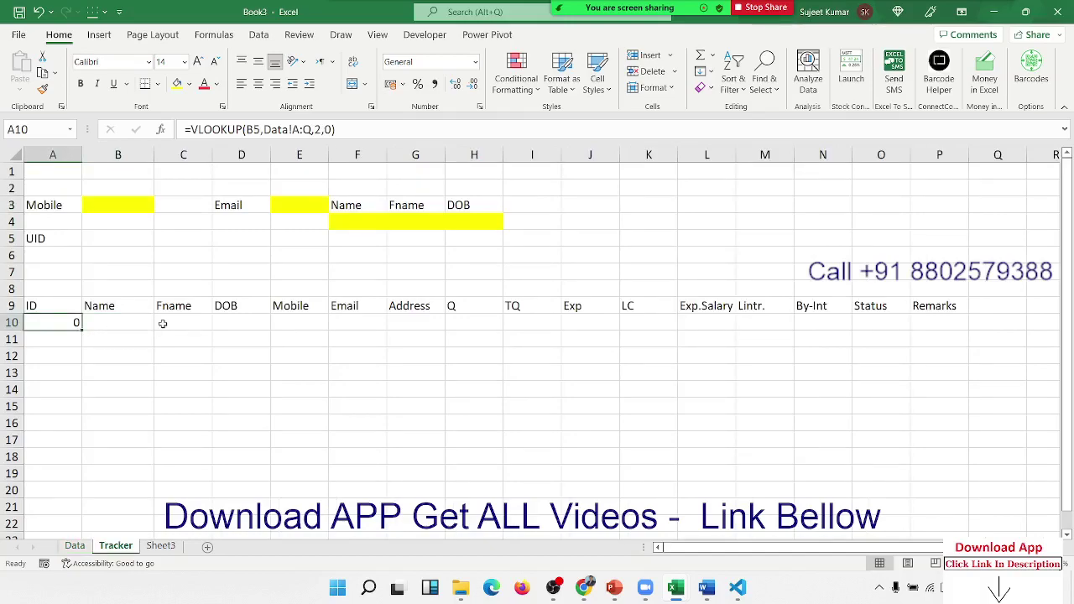
key(Delete)
Start a FILTER formula in A10 using Data!A1:Q18 as the array
text(=f)
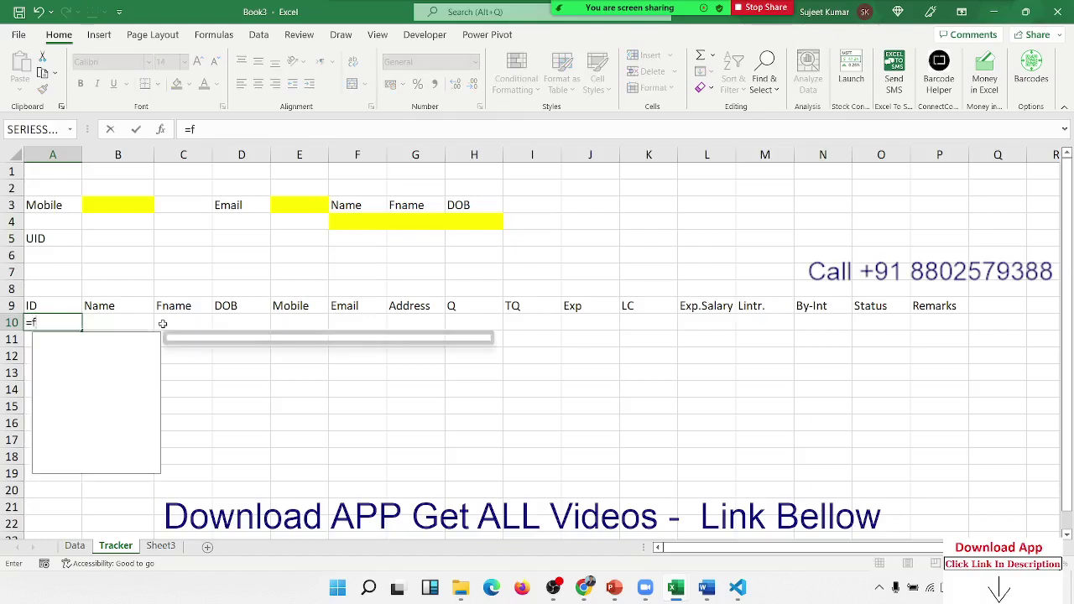
text(i)
key(Down)
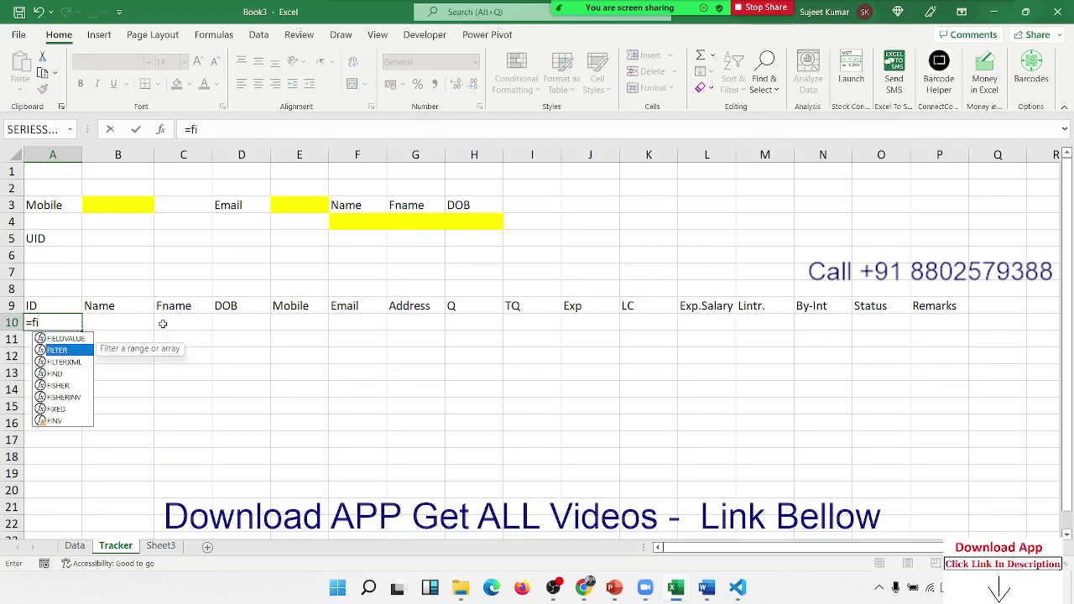
key(Tab)
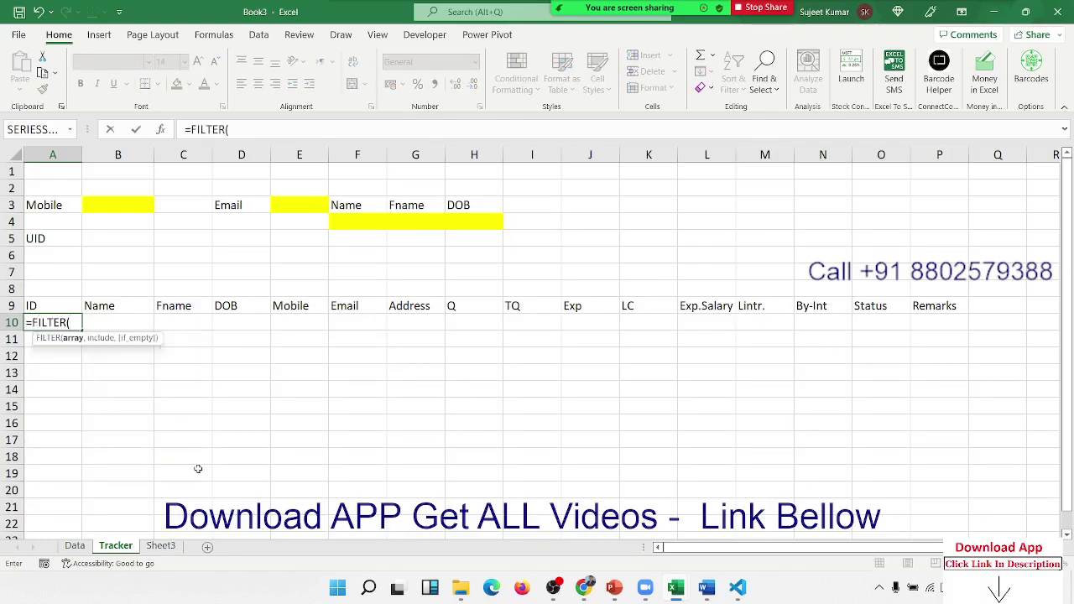
click(74, 546)
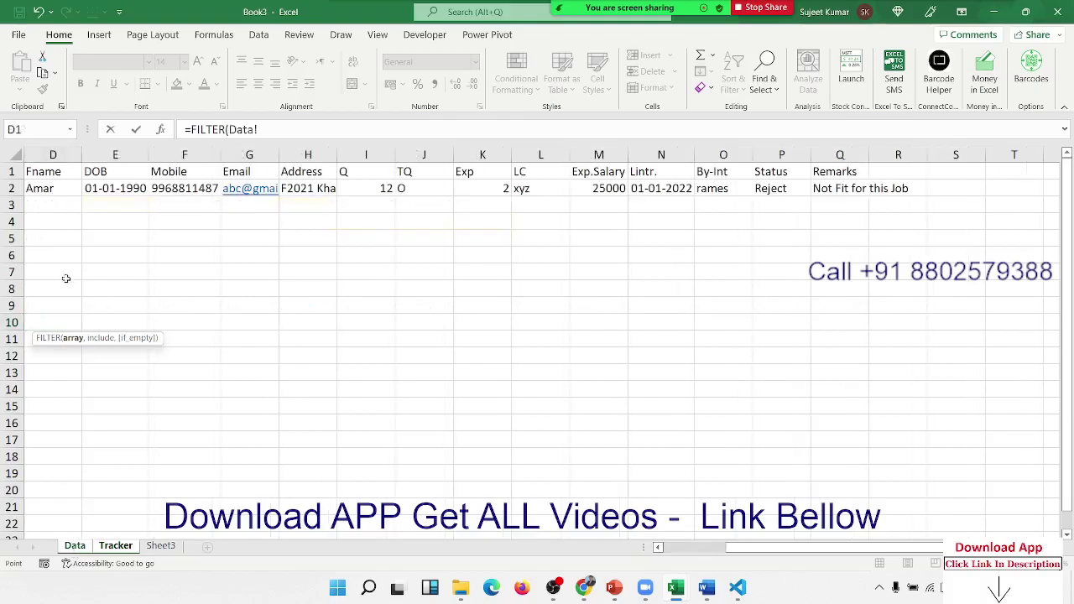
click(55, 225)
key(Up)
key(Up)
key(Left)
key(Left)
key(Left)
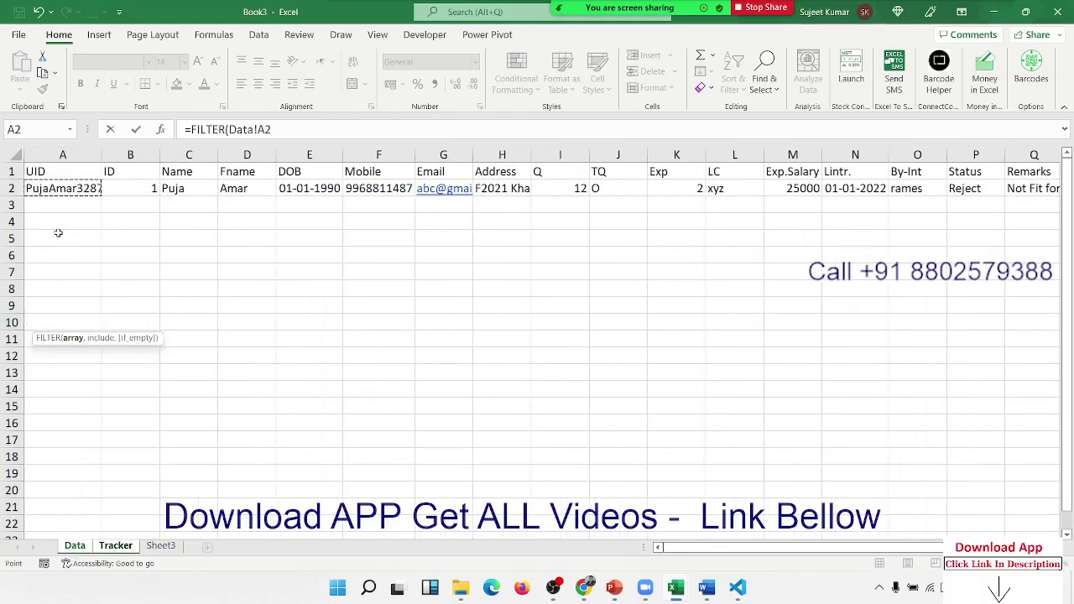
key(Up)
key(ctrl+shift+Right)
key(shift+Down)
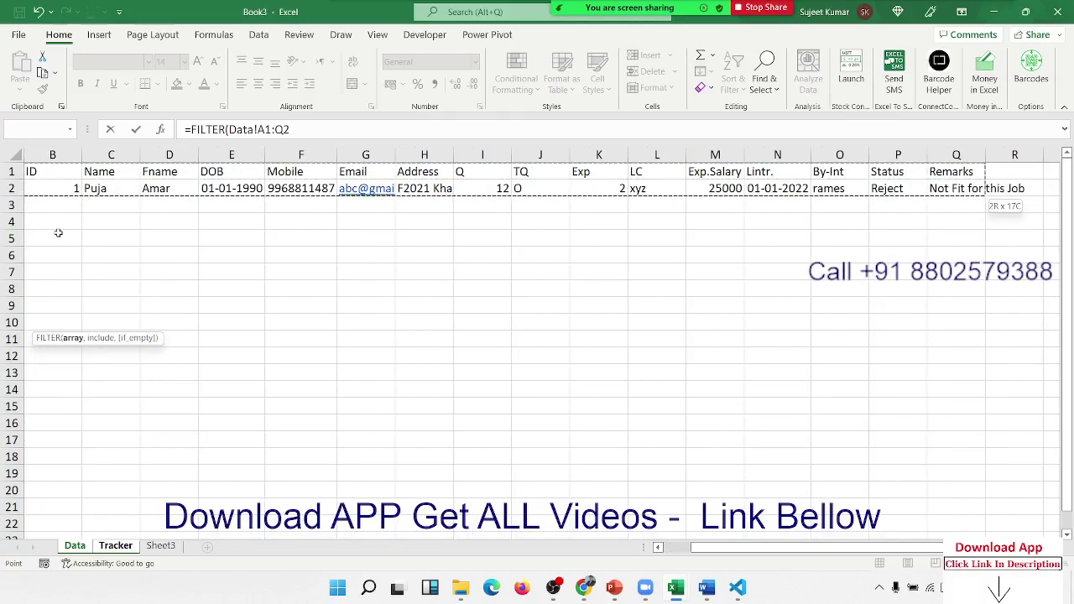
key(shift+Down)
key(shift+Down)
key(shift+Down)
key(shift+Down)
key(shift+Down)
key(shift+Down)
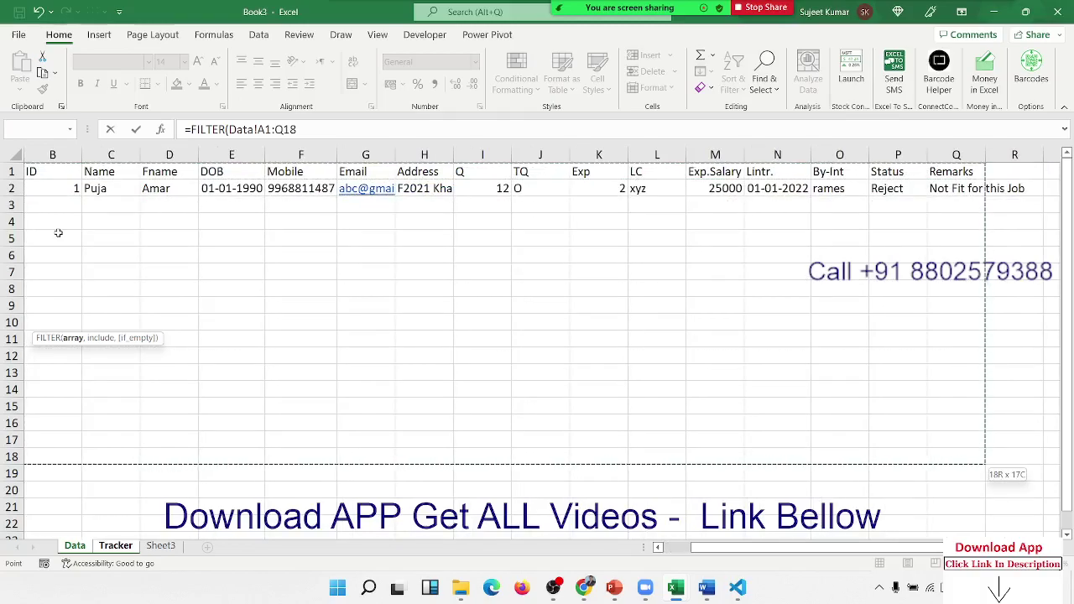
Add the criteria Data!A1:A18=Tracker!B5 and commit the FILTER formula
text(,)
click(58, 233)
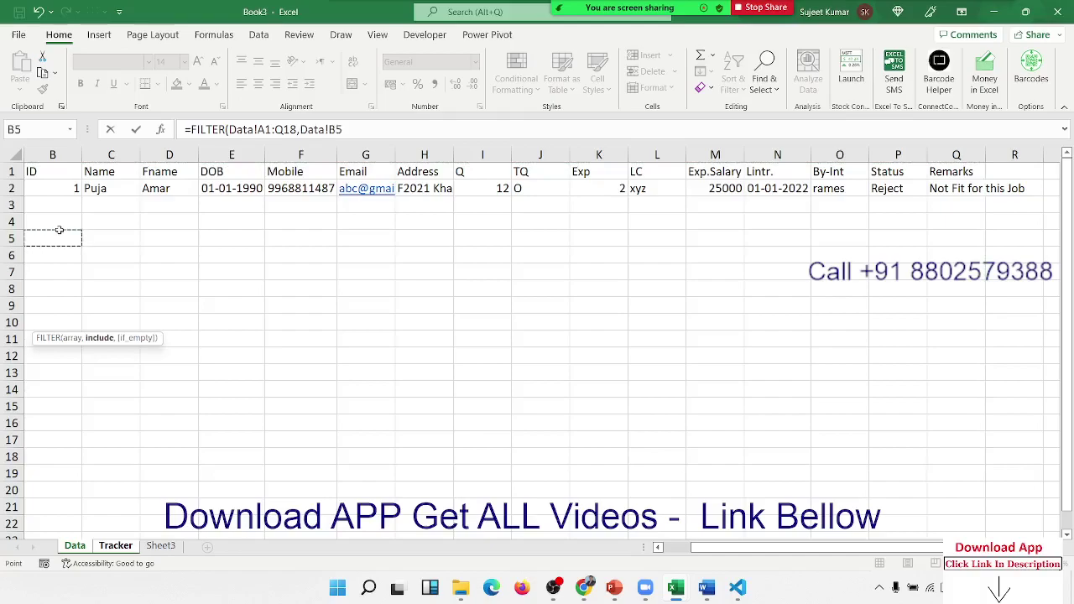
click(59, 220)
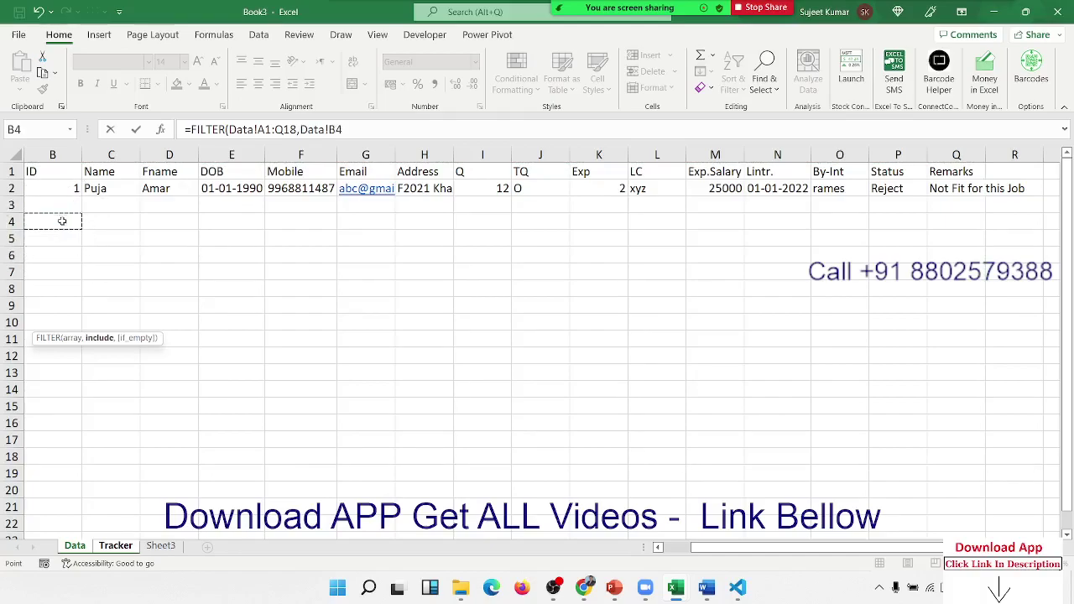
key(Left)
key(Up)
key(Up)
key(Up)
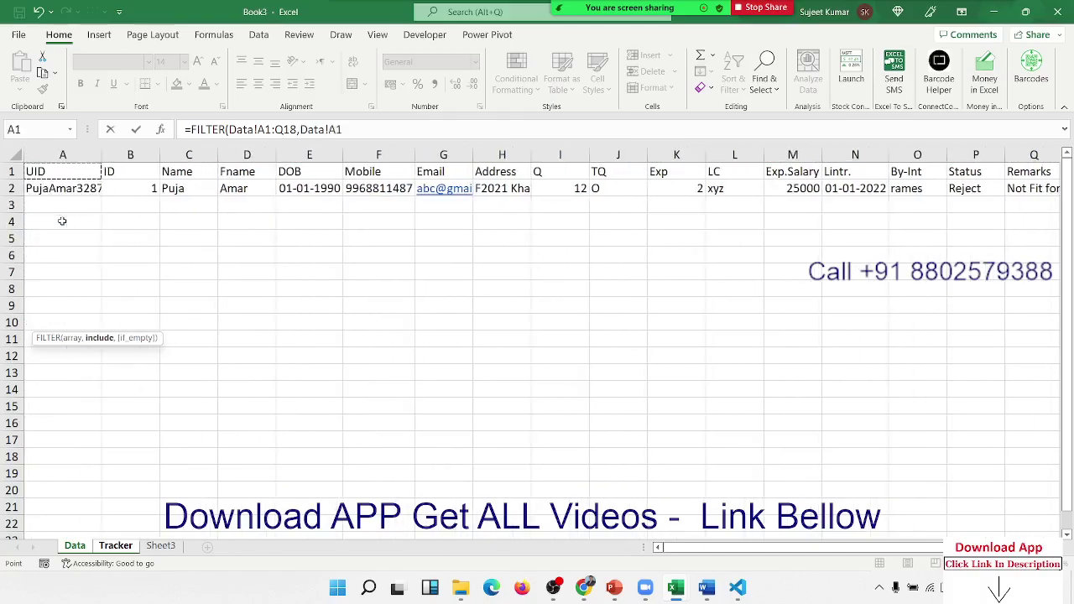
key(shift+Down)
key(shift+Down)
key(shift+Down)
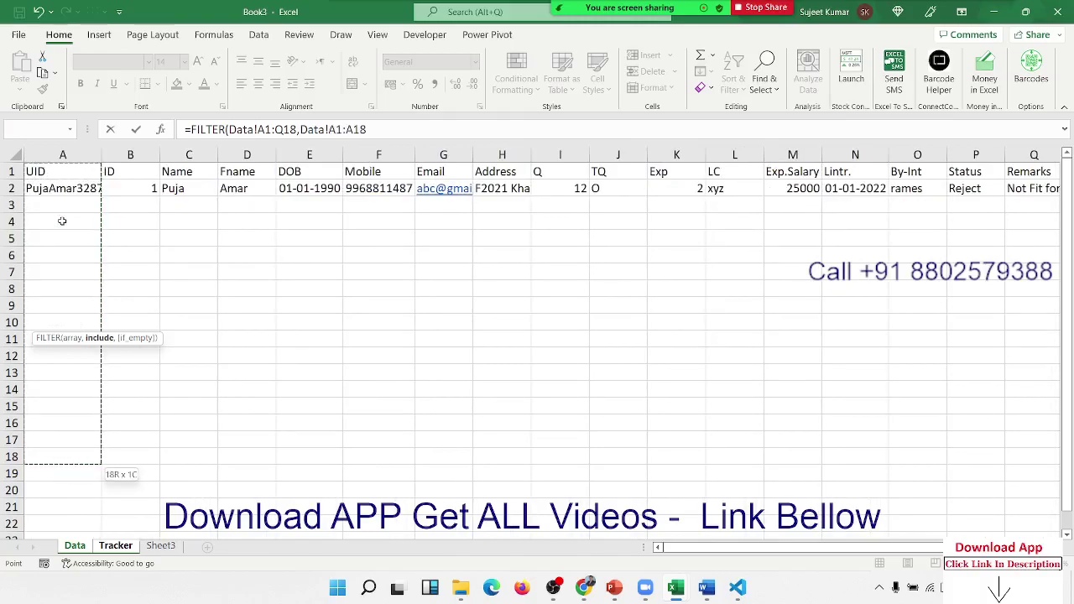
text(=)
click(116, 545)
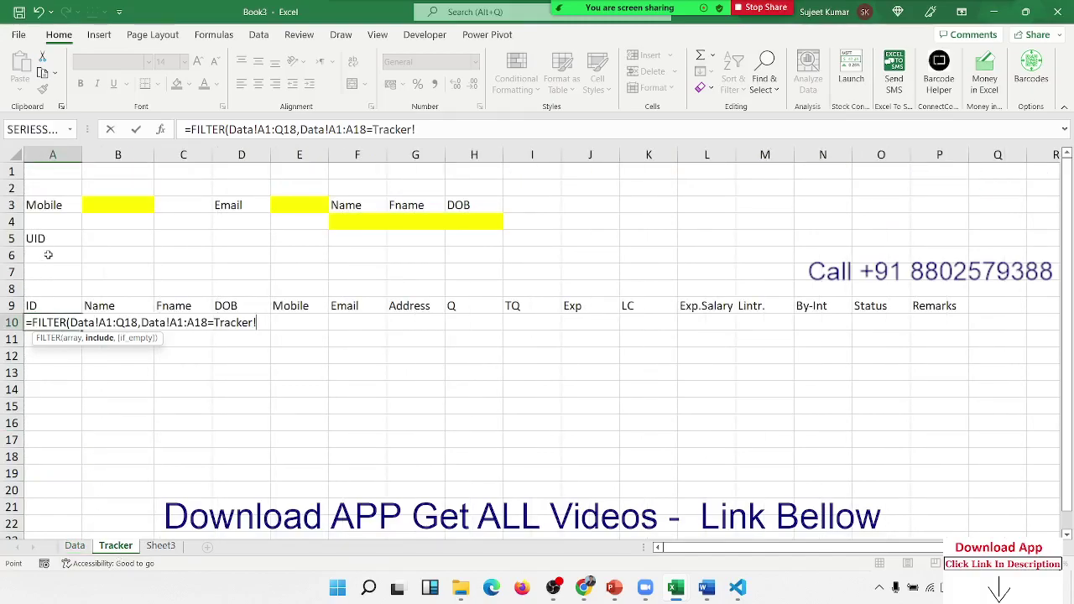
click(97, 240)
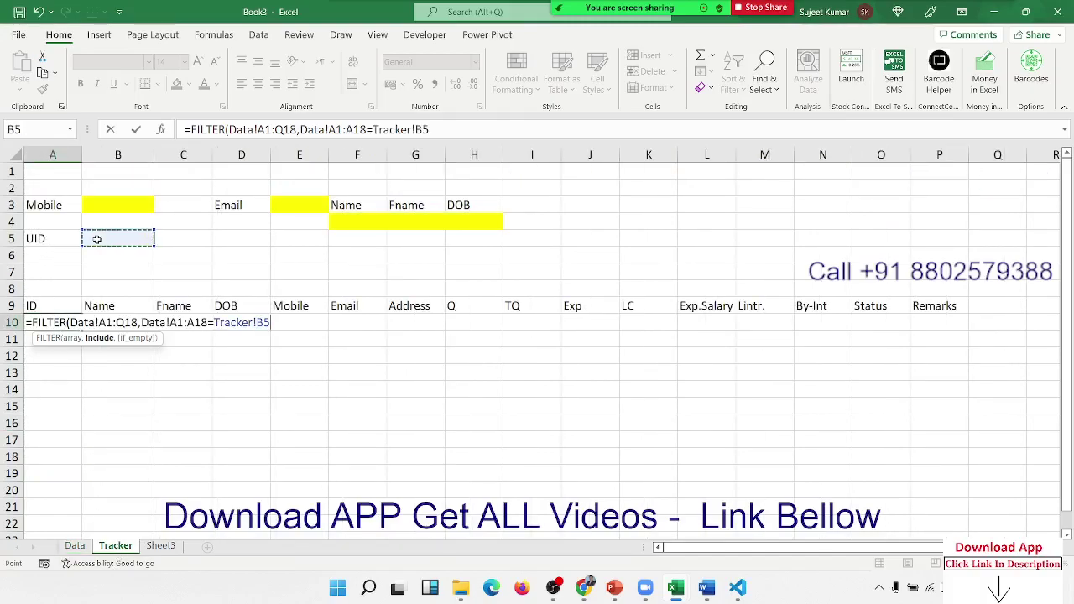
key(Return)
key(Up)
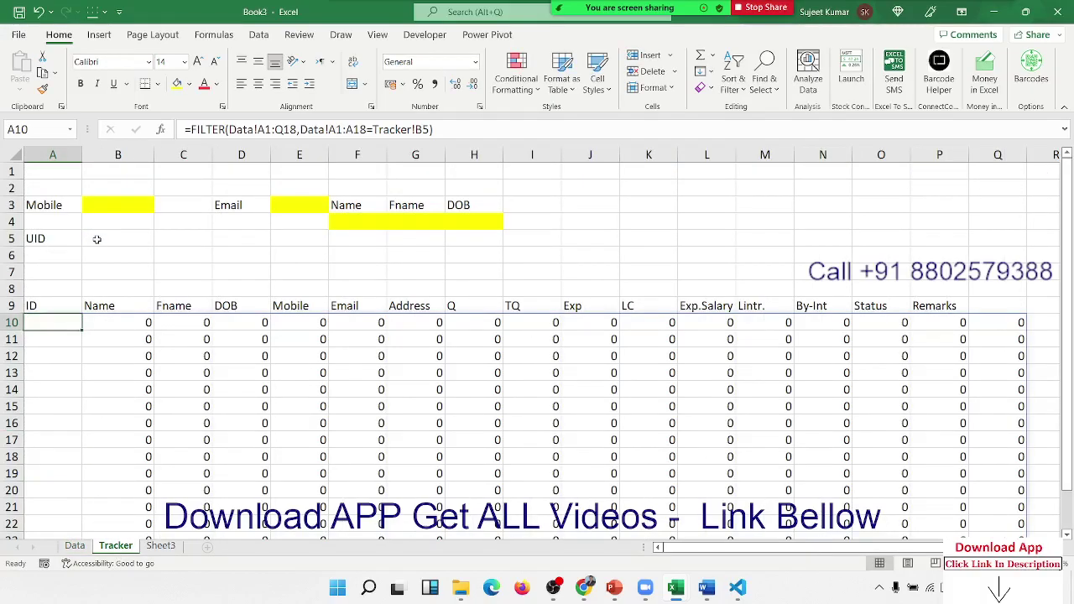
scroll(139, 268, down, 7)
scroll(140, 293, up, 7)
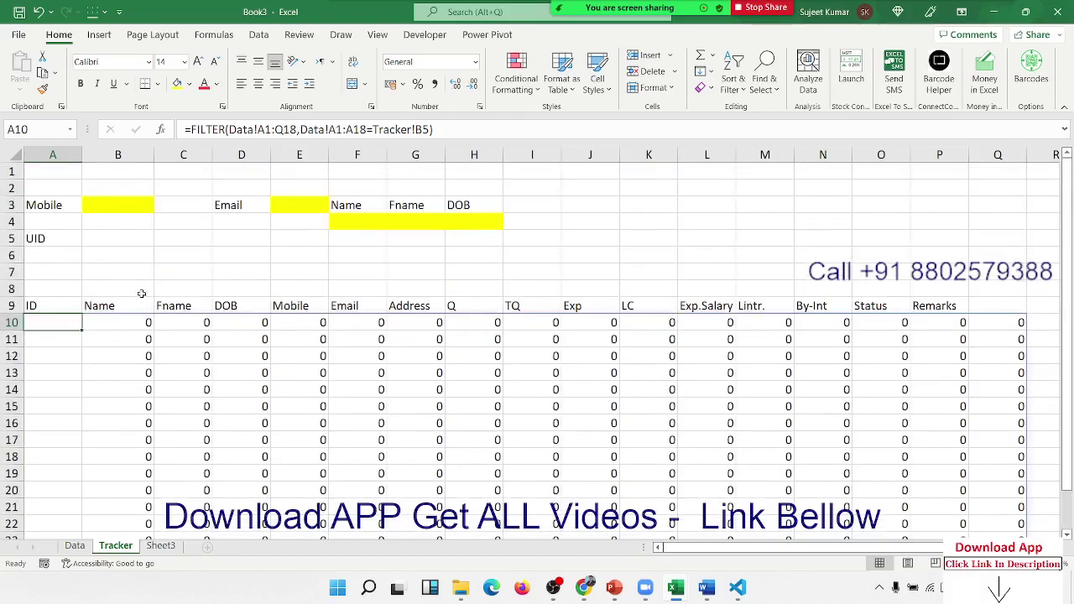
Enter the mobile number into Tracker B3 so row 10 shows the matching record
click(135, 204)
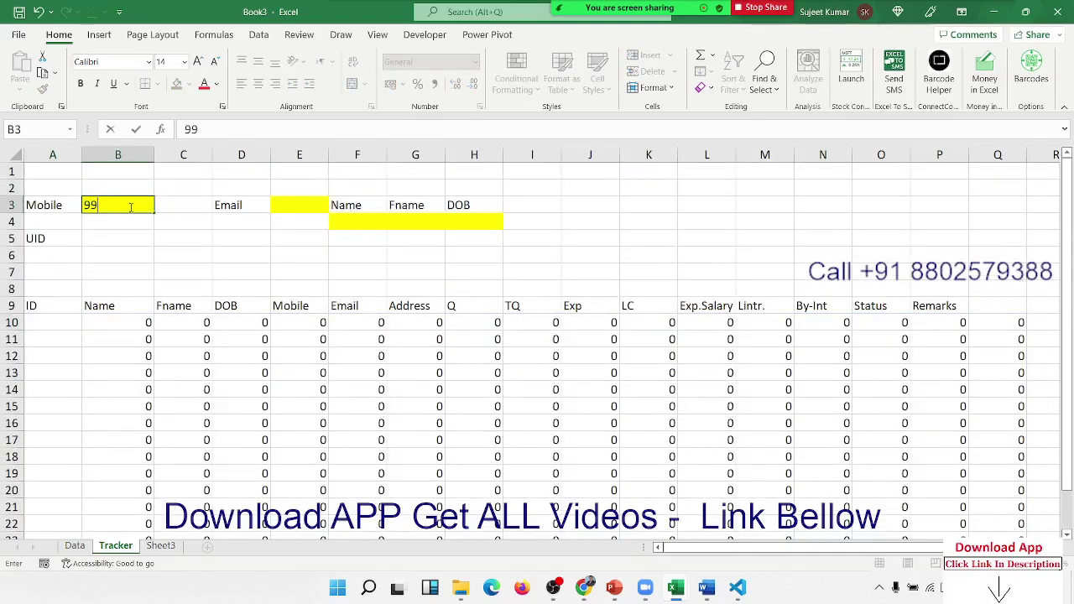
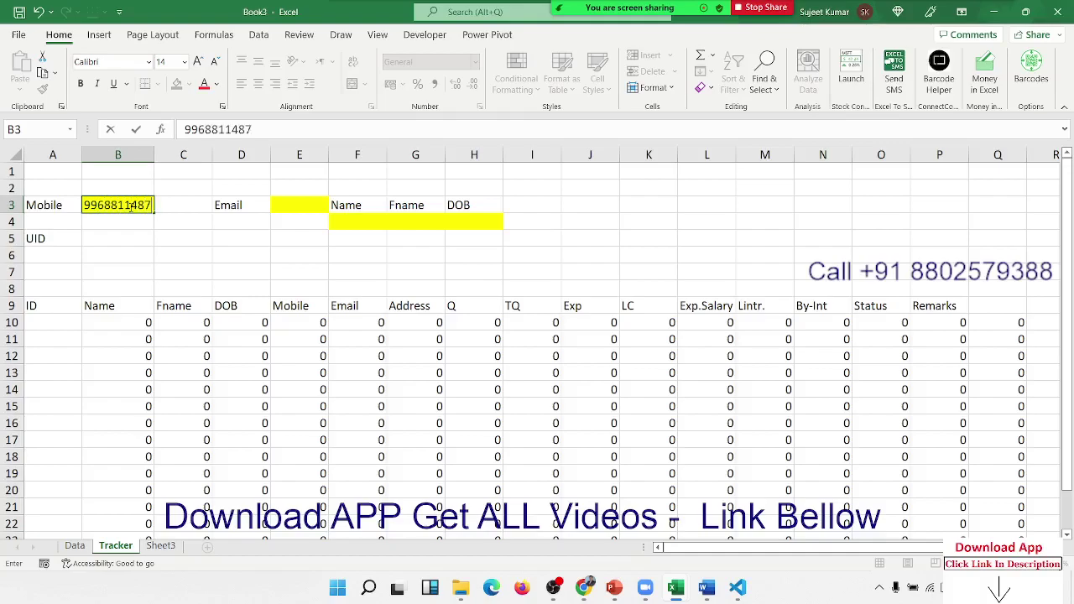
key(Return)
key(Down)
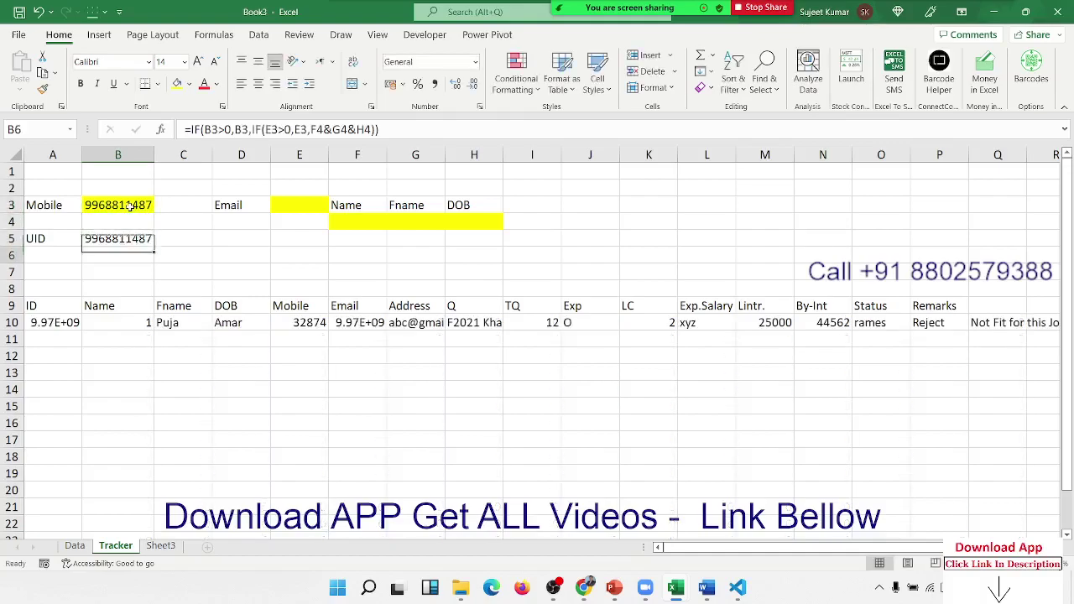
key(Down)
key(Down)
key(Down)
key(Left)
key(Down)
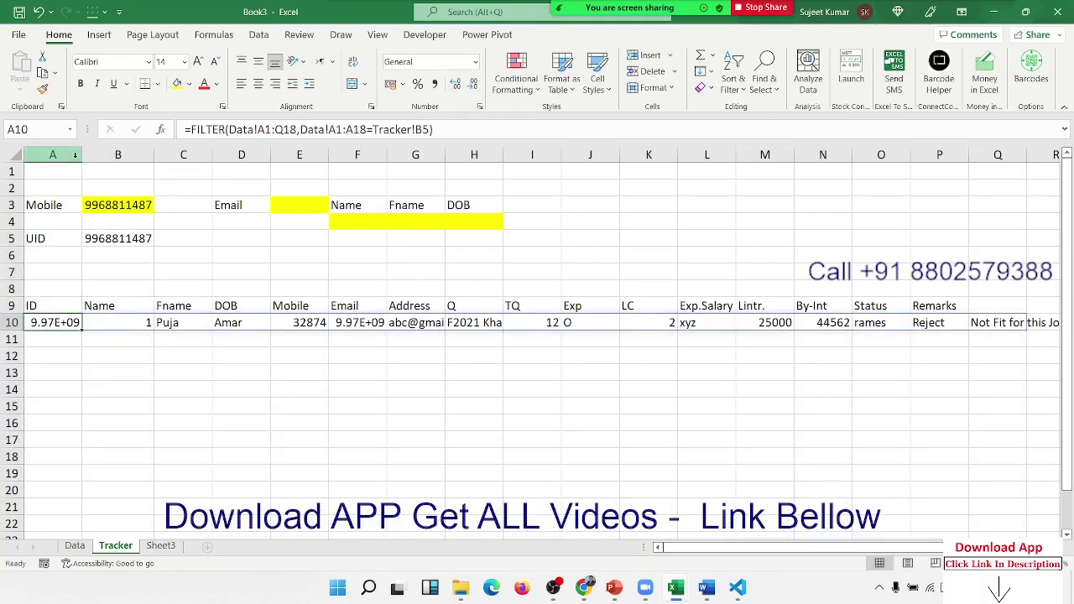
Autofit column A so the full ID is visible
click(75, 155)
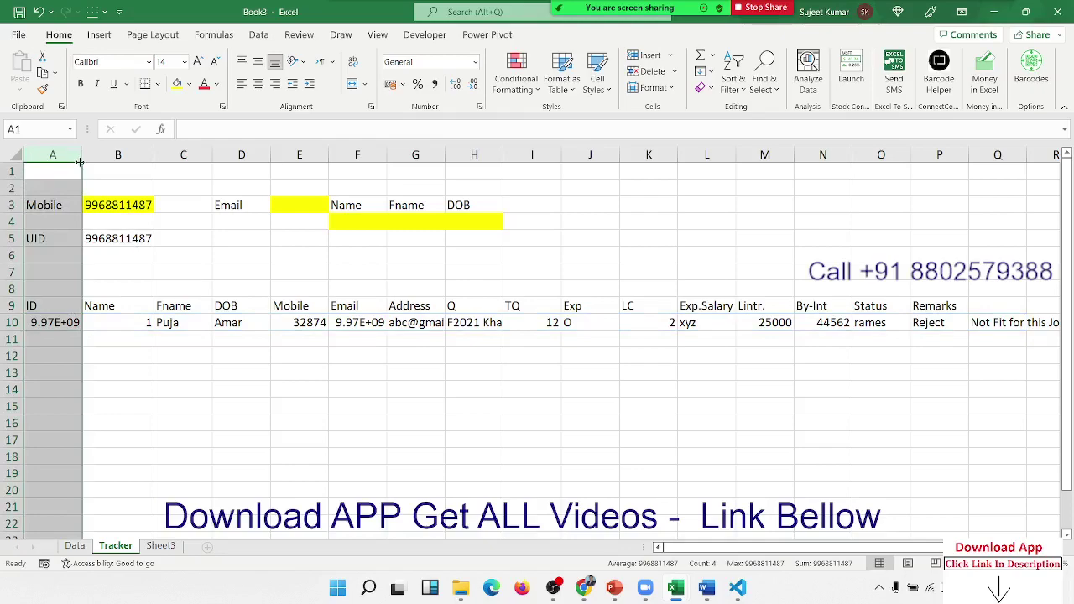
double_click(80, 156)
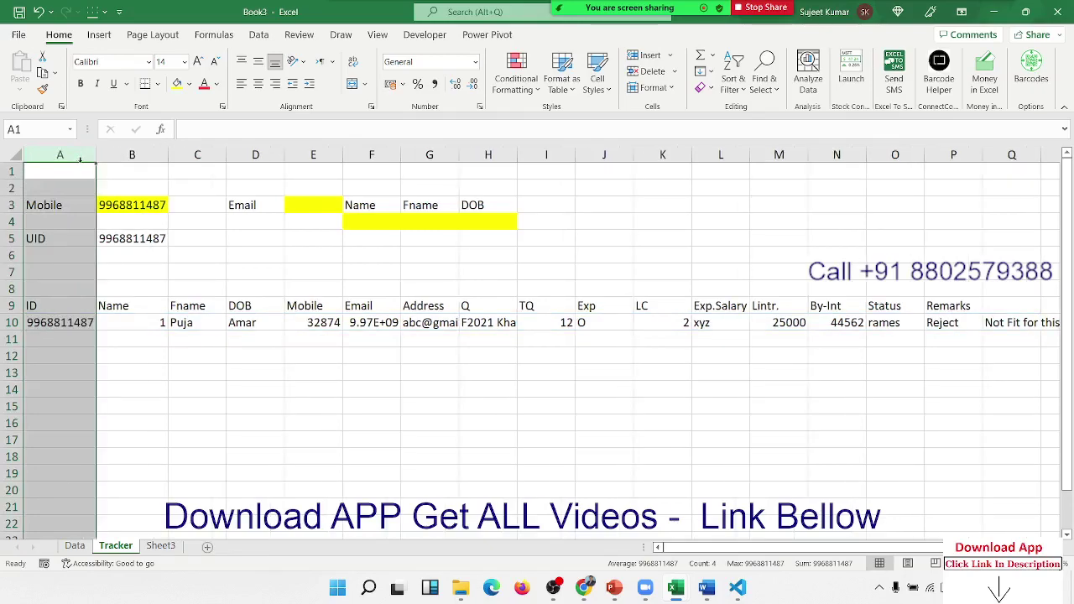
click(161, 309)
click(71, 326)
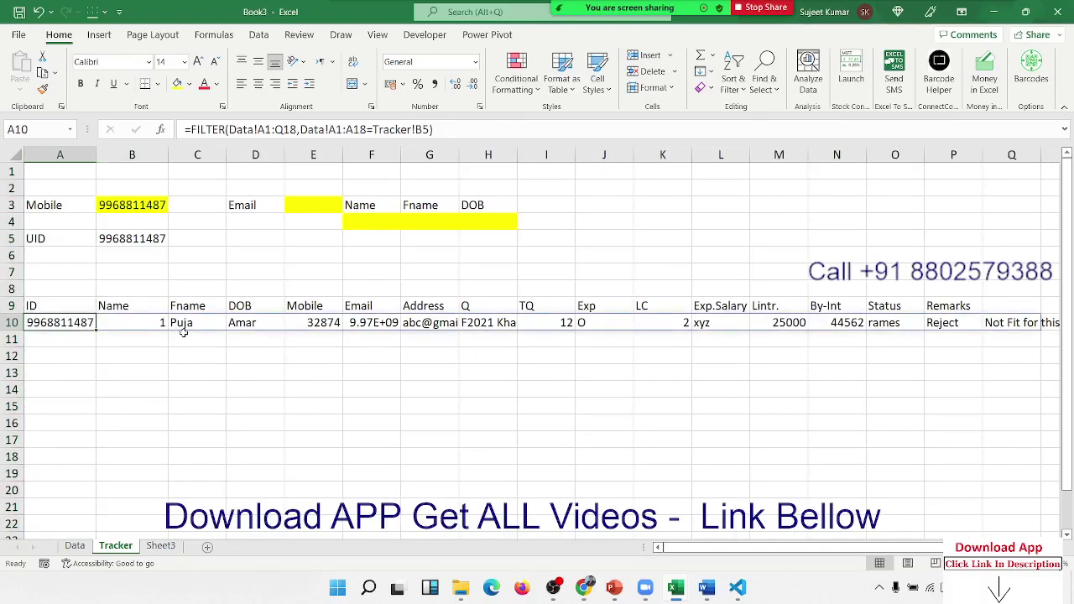
key(Down)
key(Up)
Change the FILTER array in A10 from Data!A1:Q18 to Data!B1:Q18
click(263, 128)
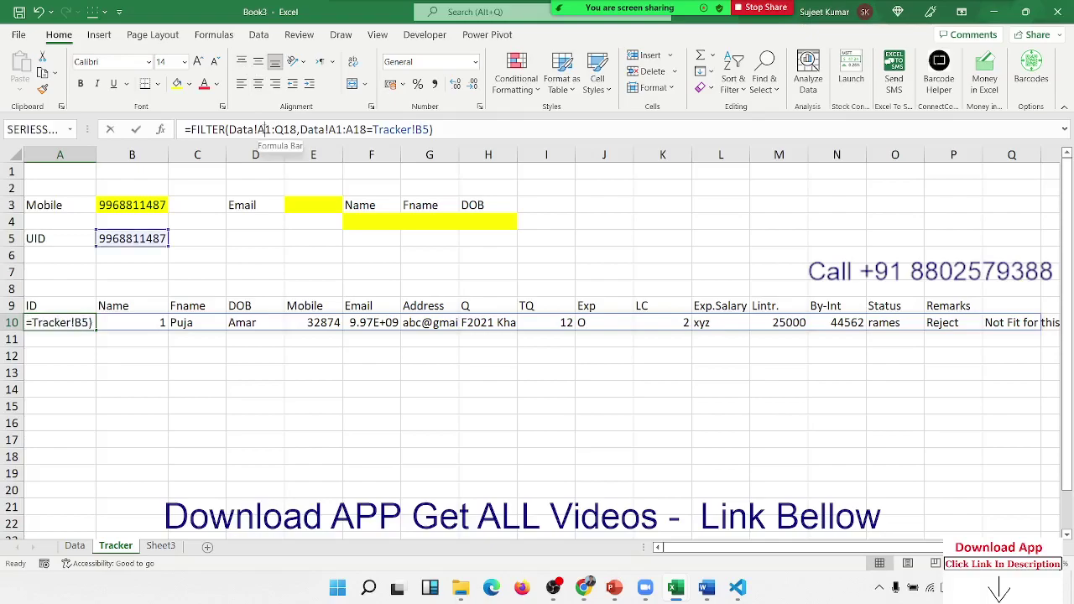
key(BackSpace)
text(b)
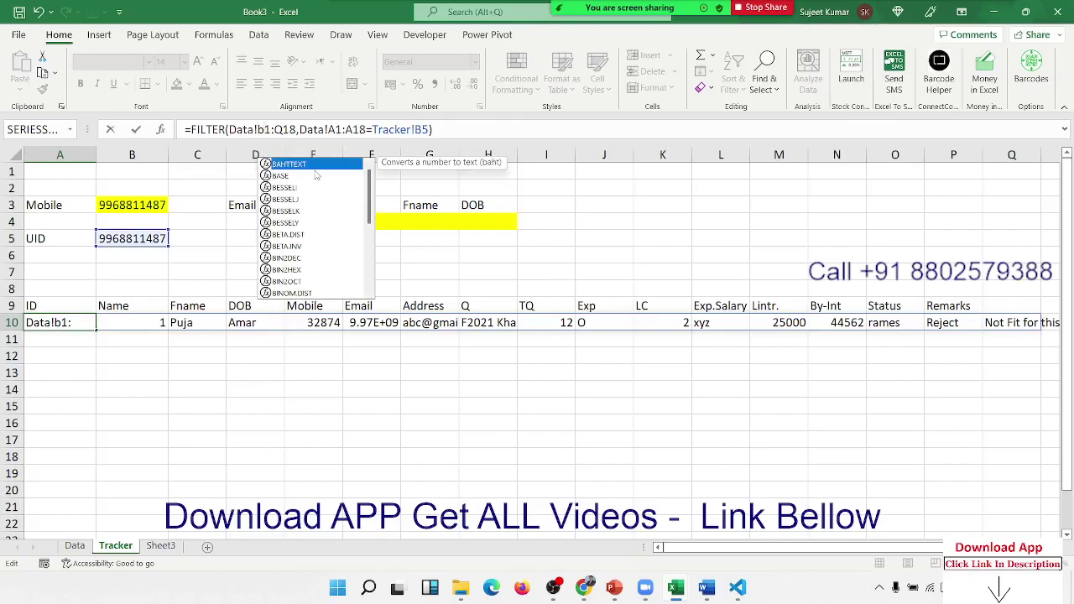
key(Return)
key(Up)
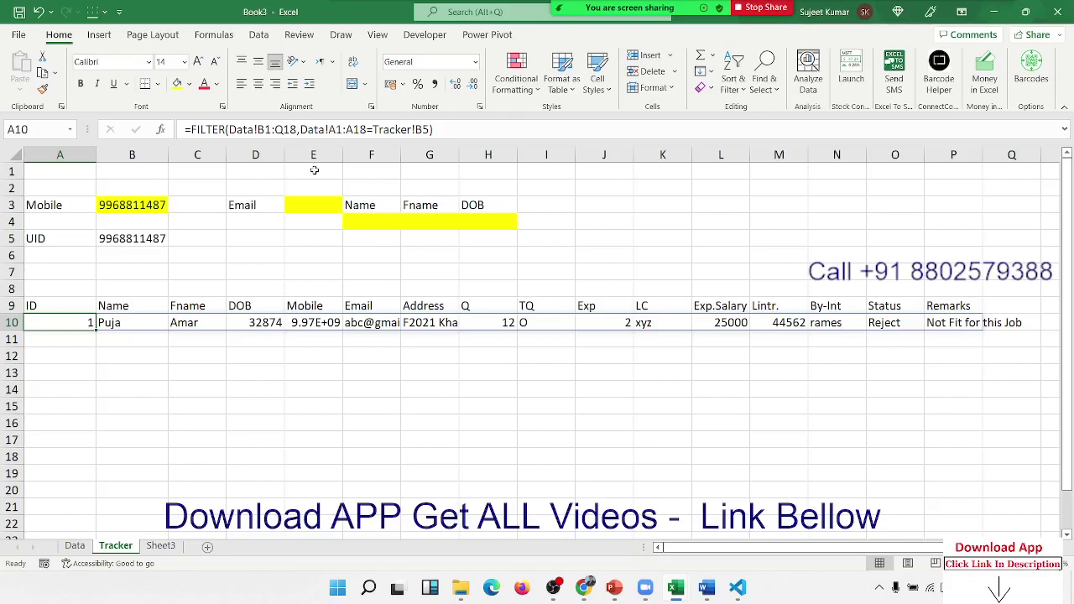
Duplicate the Data record in row 2 into row 3 with Ctrl+D
click(75, 546)
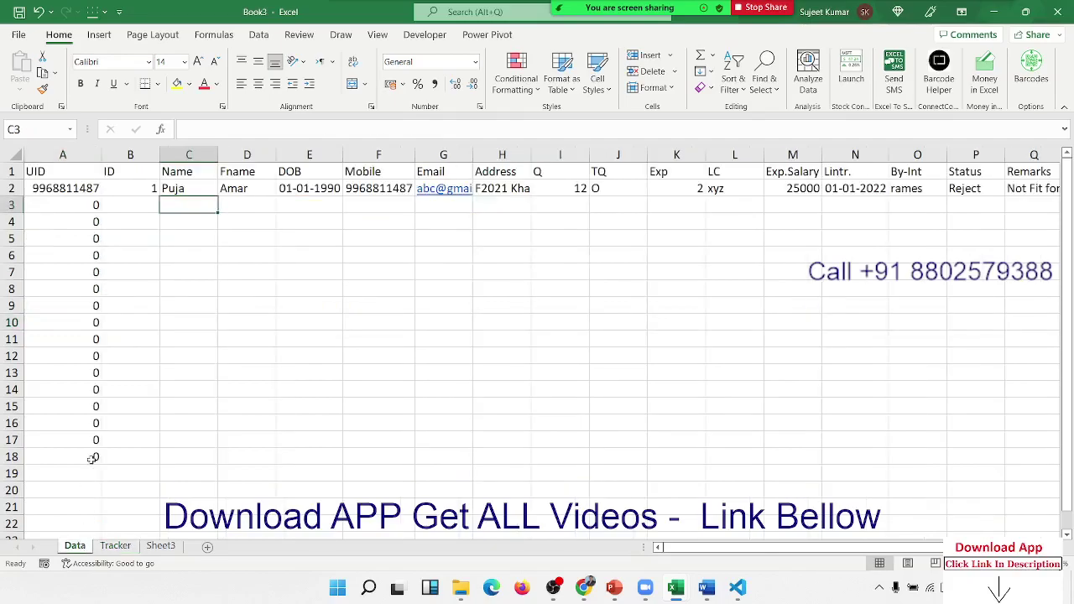
drag(126, 187, 889, 220)
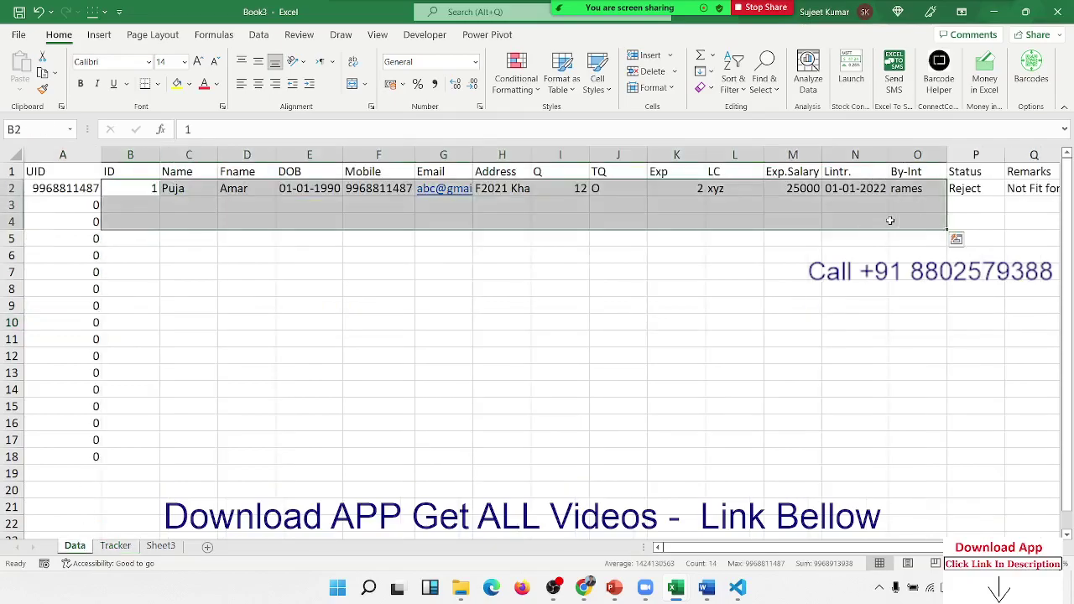
key(shift+Up)
key(shift+Up)
key(ctrl+shift+Right)
key(shift+Down)
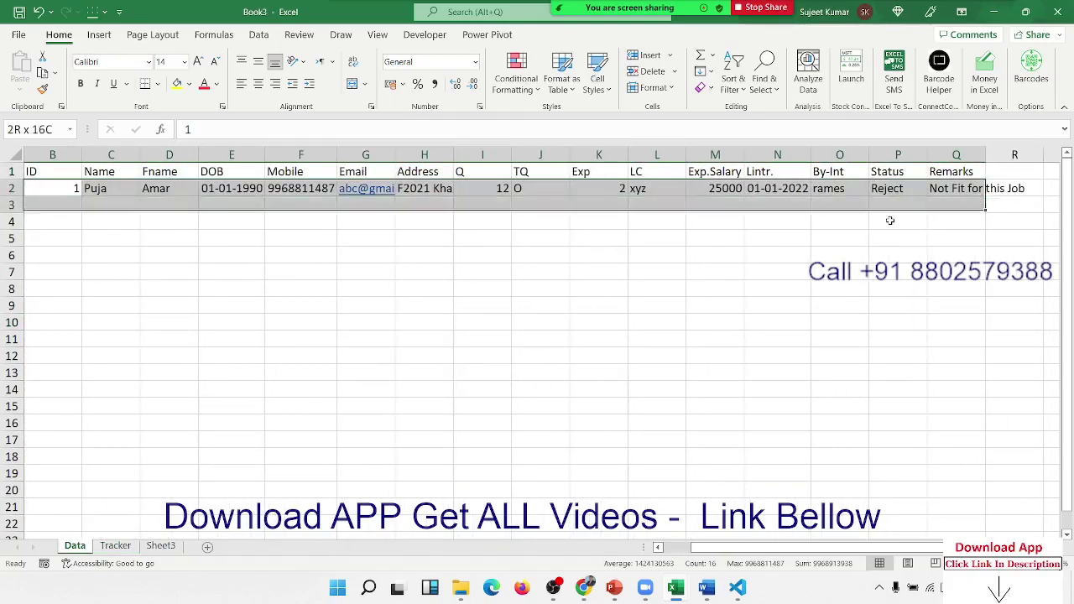
key(ctrl+d)
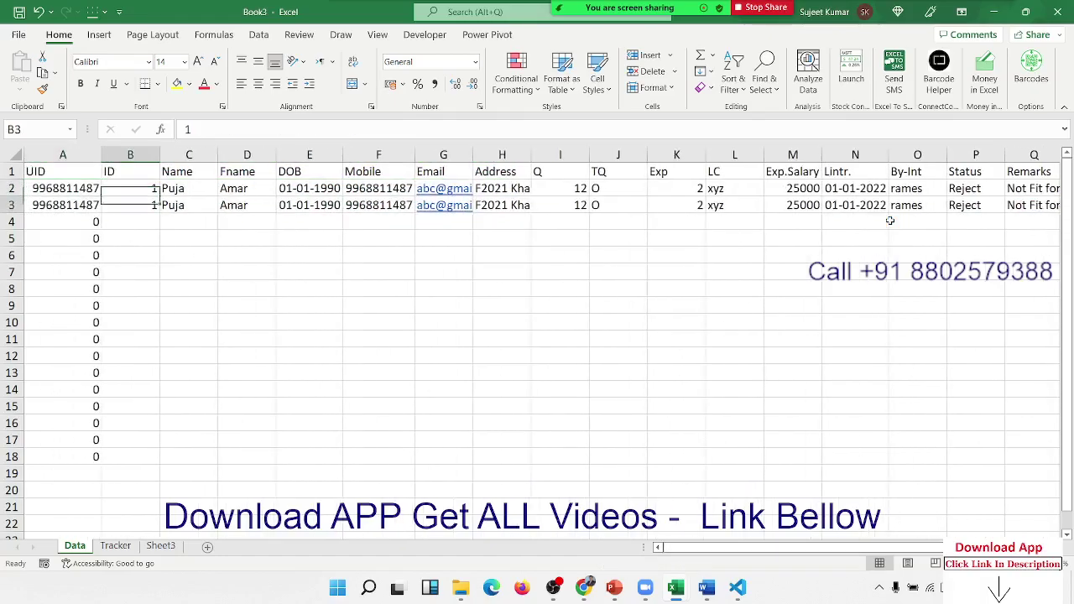
key(Up)
text(Z)
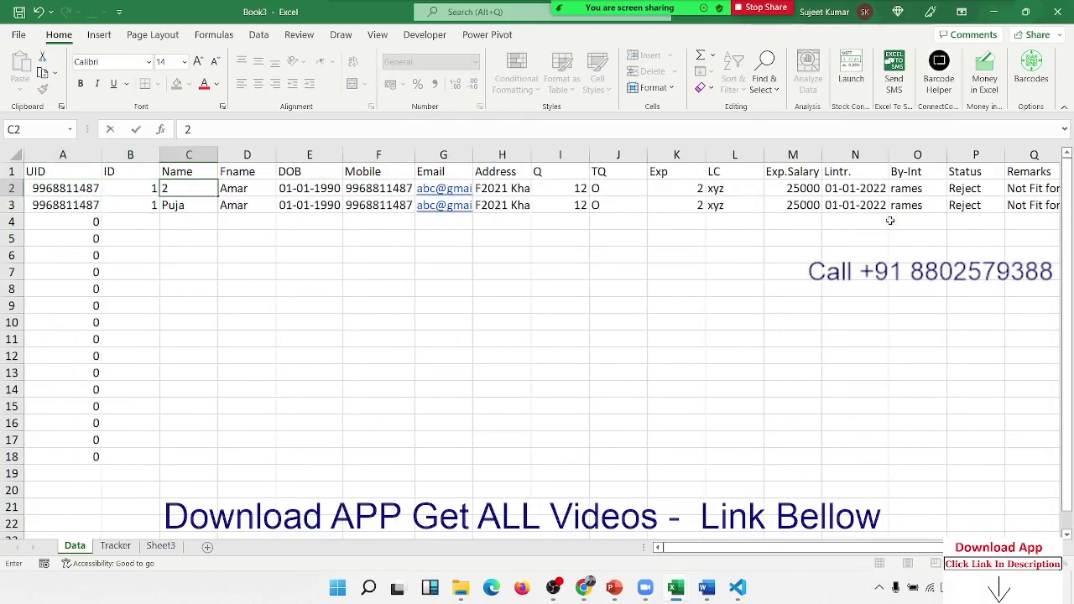
key(Escape)
key(Down)
key(Left)
Give the new record ID 2, Exp.Salary 35000 and Lintr. date 01-03-2022
text(2)
key(Right)
key(Right)
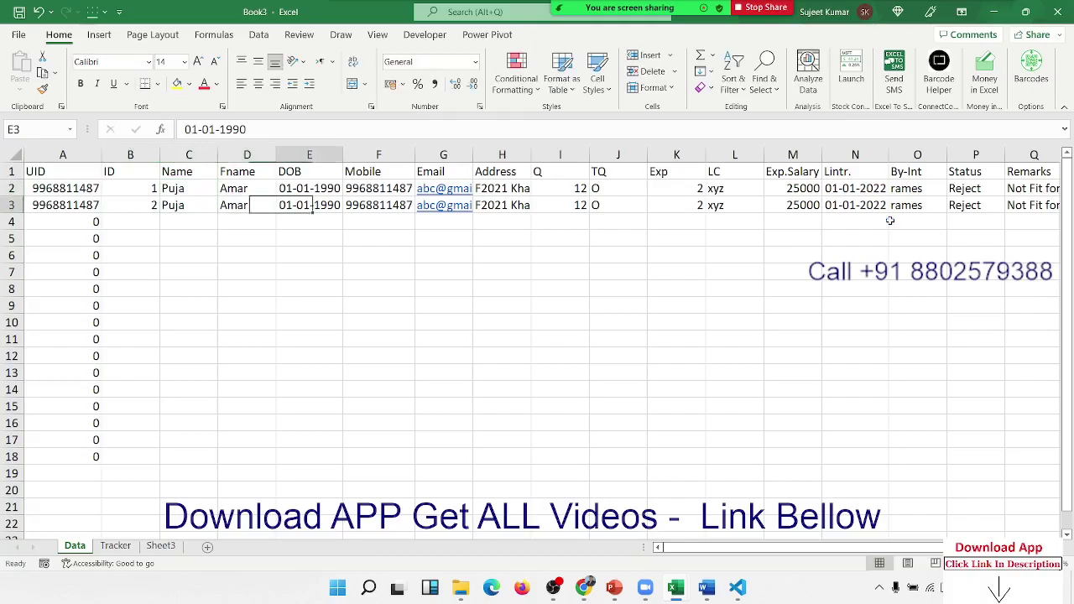
key(Right)
key(Right)
key(Right)
key(Right)
key(Right)
key(Right)
key(Right)
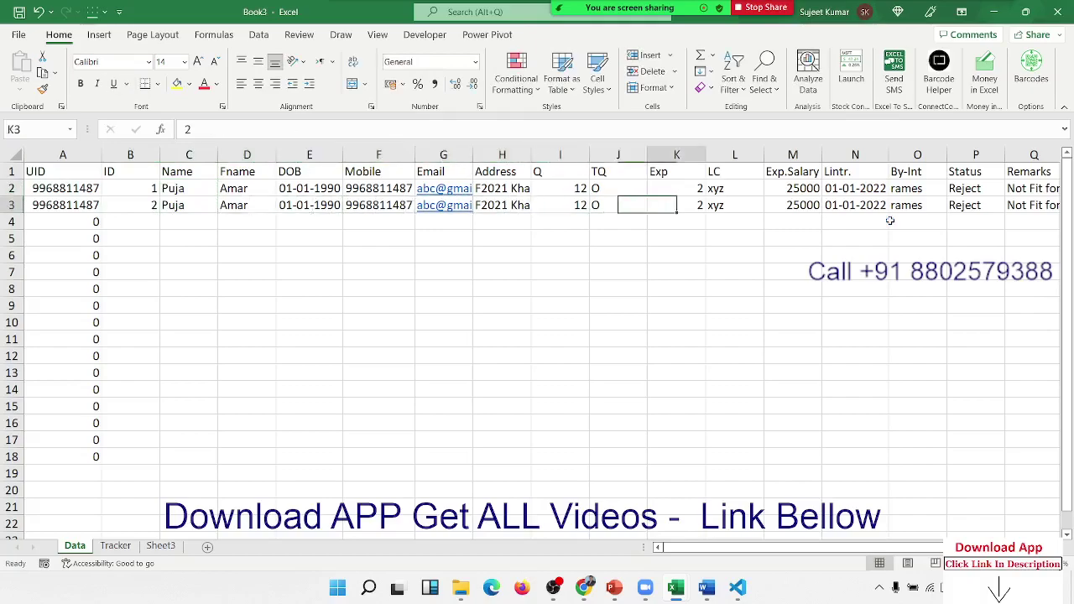
key(Right)
key(Right)
key(Right)
key(Left)
key(Left)
key(Left)
key(Left)
key(Left)
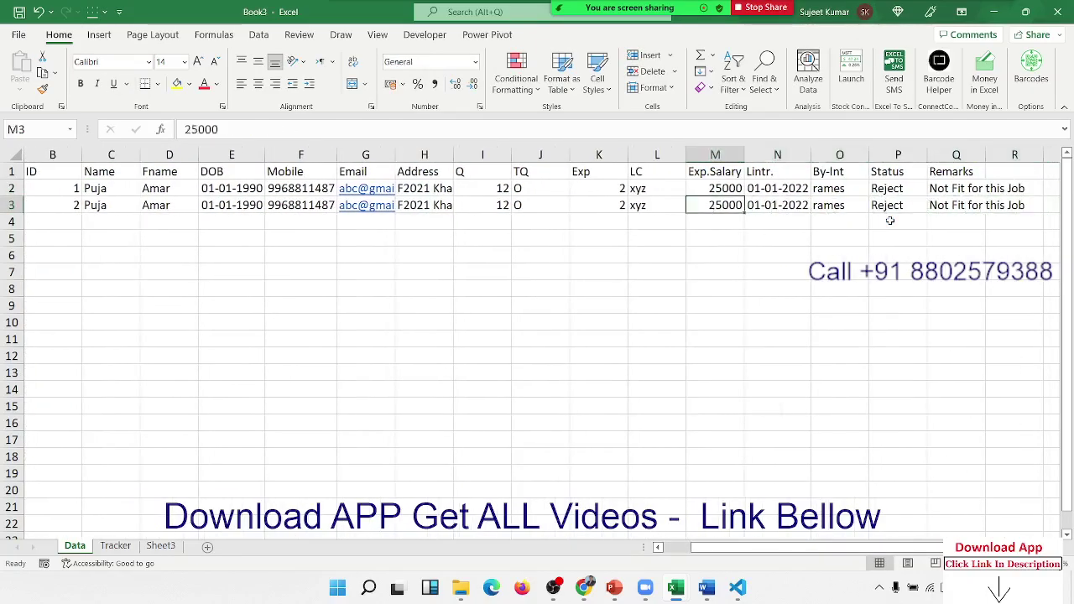
text(35000)
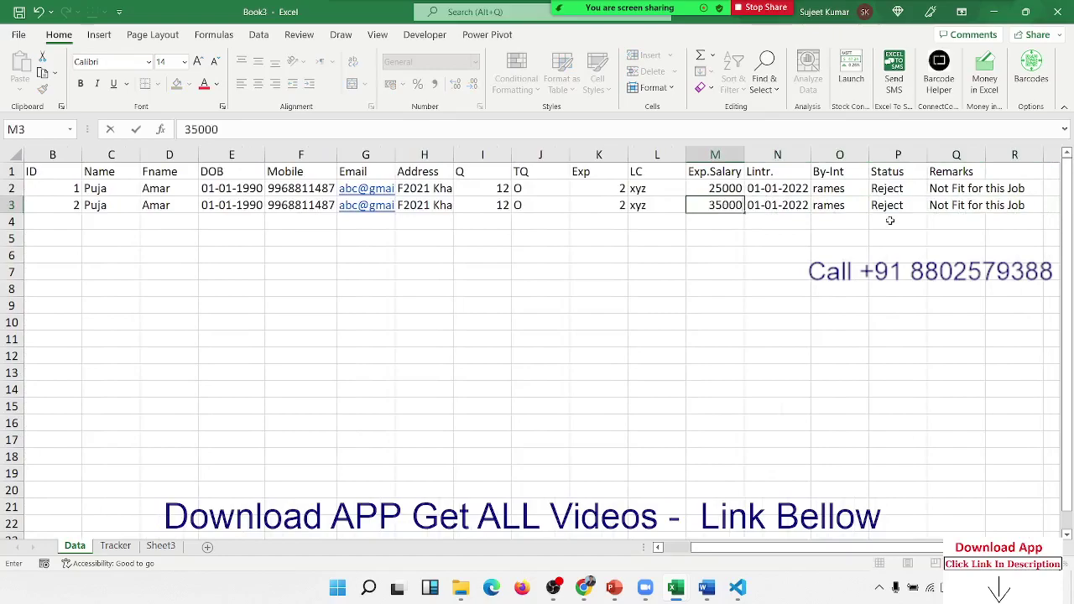
key(Right)
text(1/)
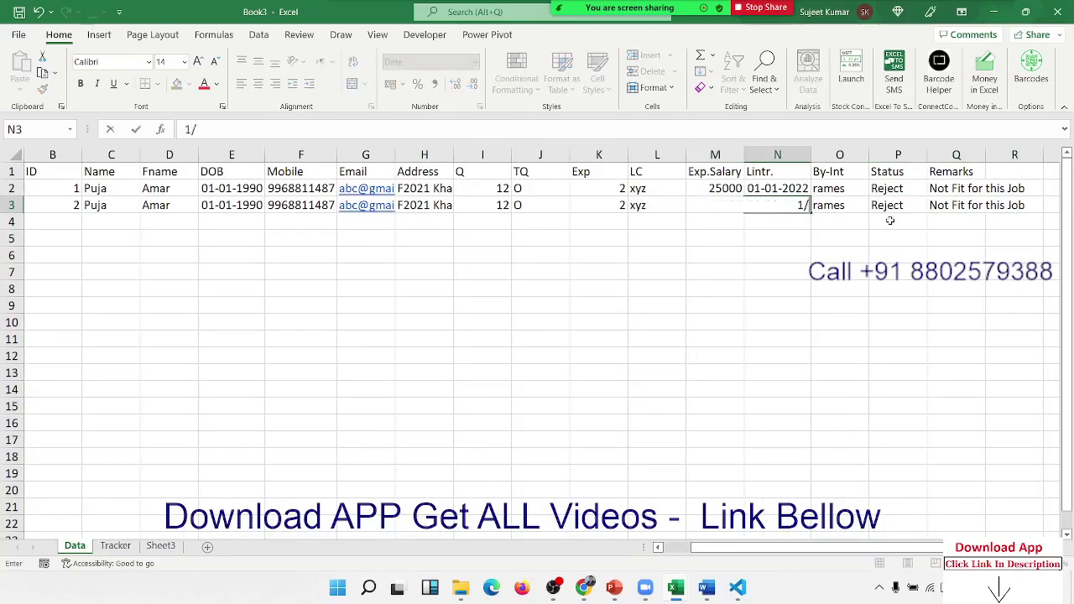
text(3)
key(Return)
key(Up)
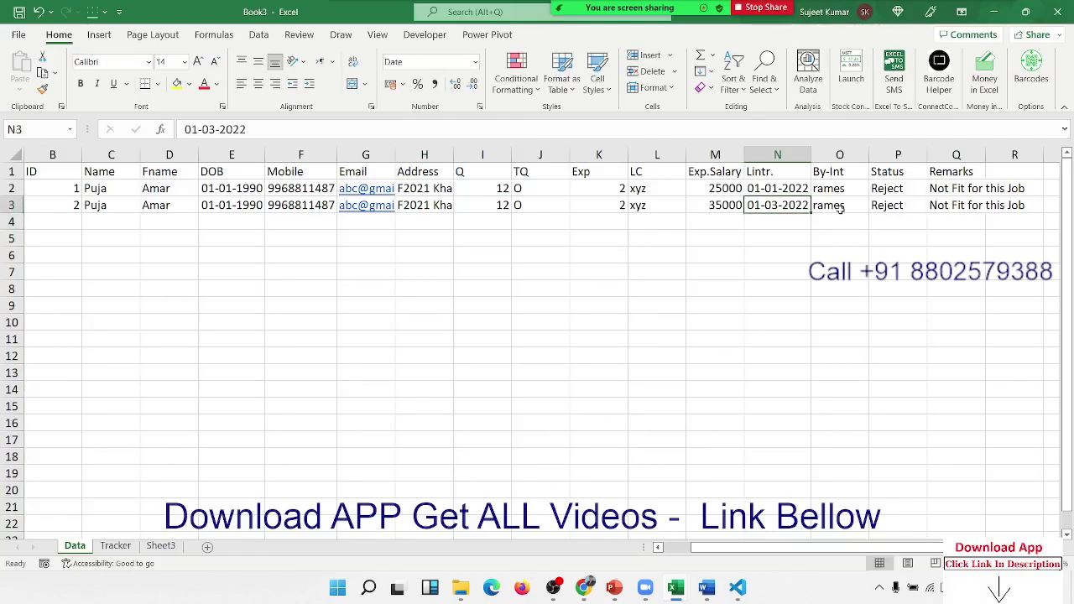
Enter a different interviewer's name in the new record's By-Int cell
click(839, 207)
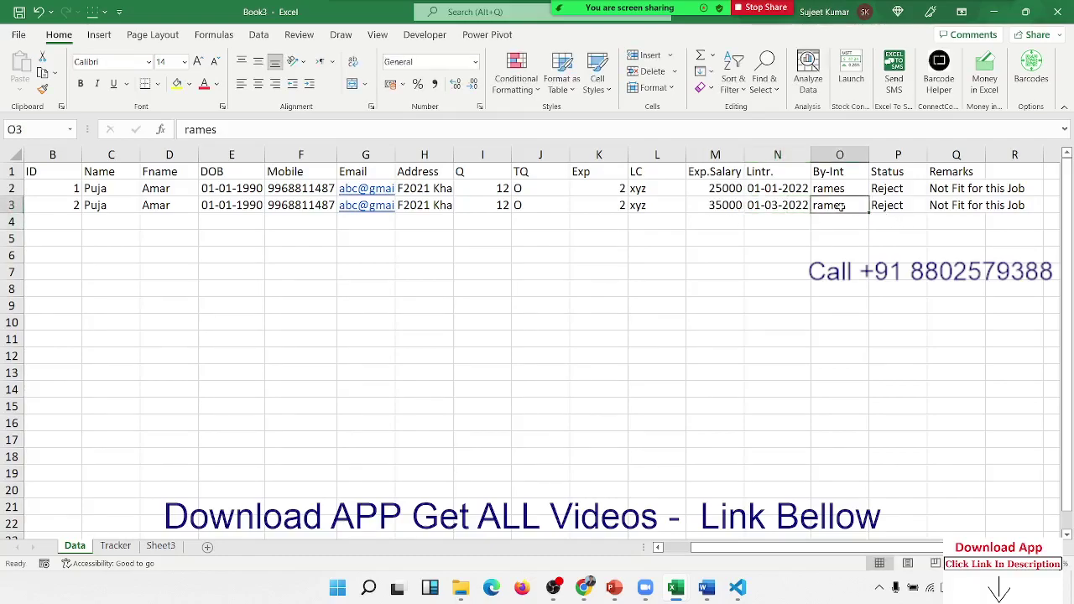
text(kunal)
key(Return)
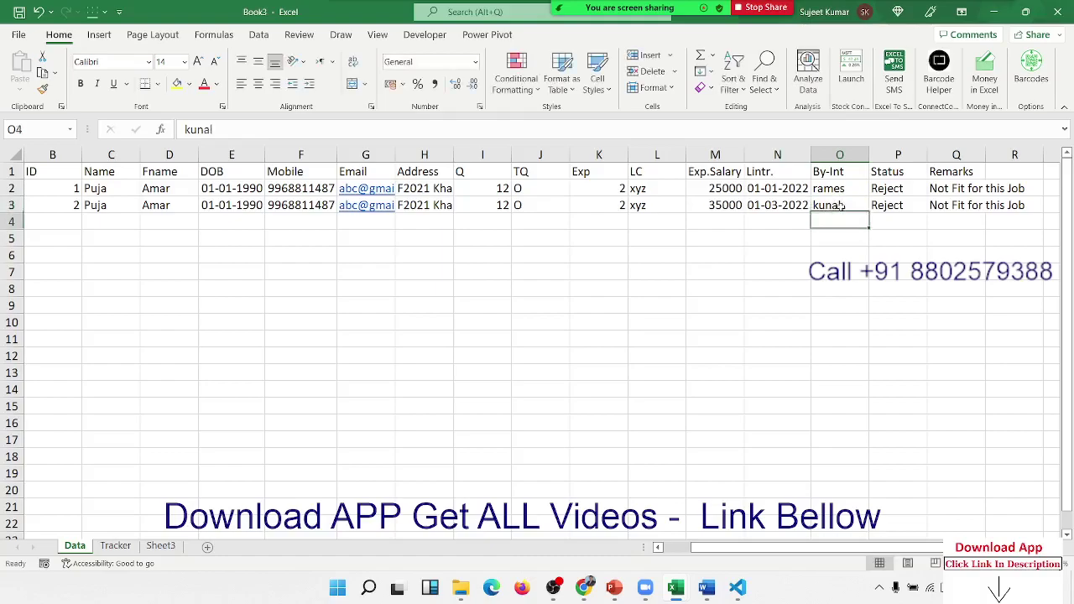
key(Tab)
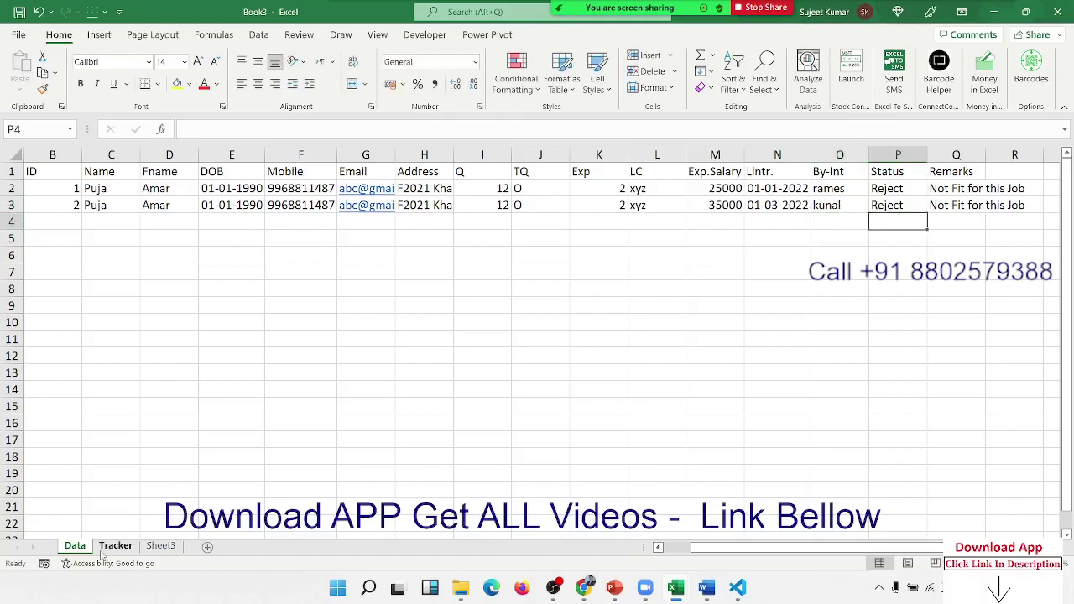
click(115, 546)
Compare the Exp.Salary and Lintr. values of result rows 10 and 11 (IDs 1 and 2)
key(Down)
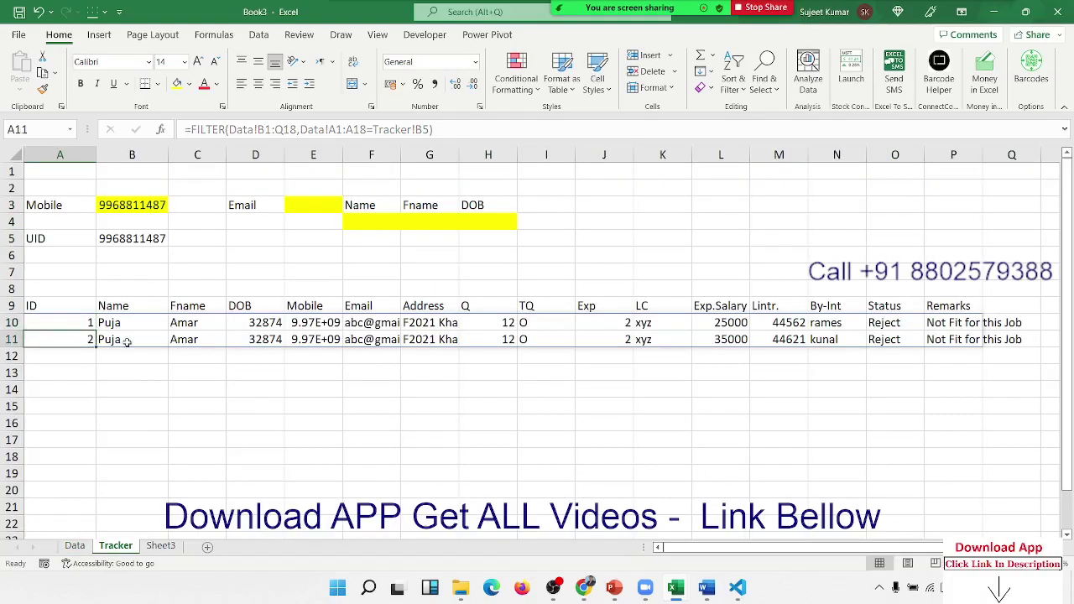
key(Right)
key(Right)
key(Right)
key(Right)
key(Right)
key(Right)
key(Right)
key(Right)
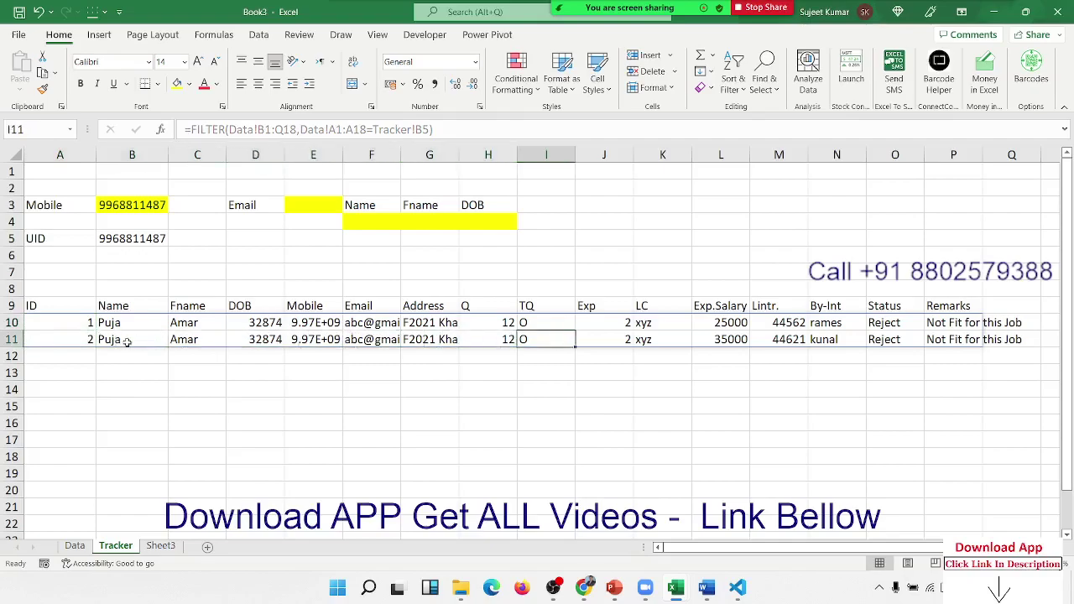
key(Right)
key(Right)
key(Right)
key(shift+Up)
key(Right)
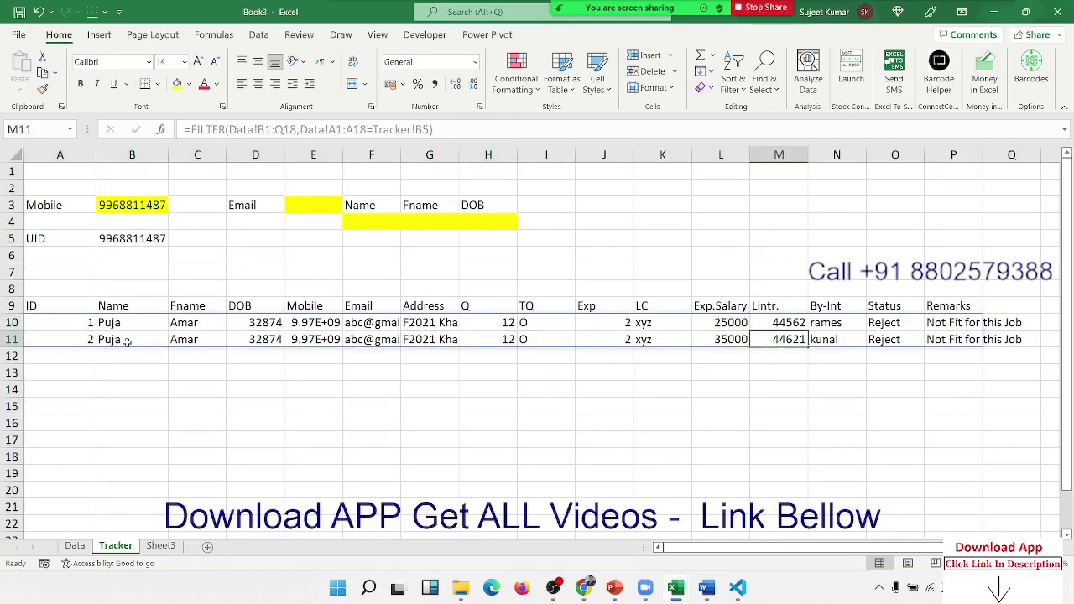
key(shift+Up)
key(Right)
key(Right)
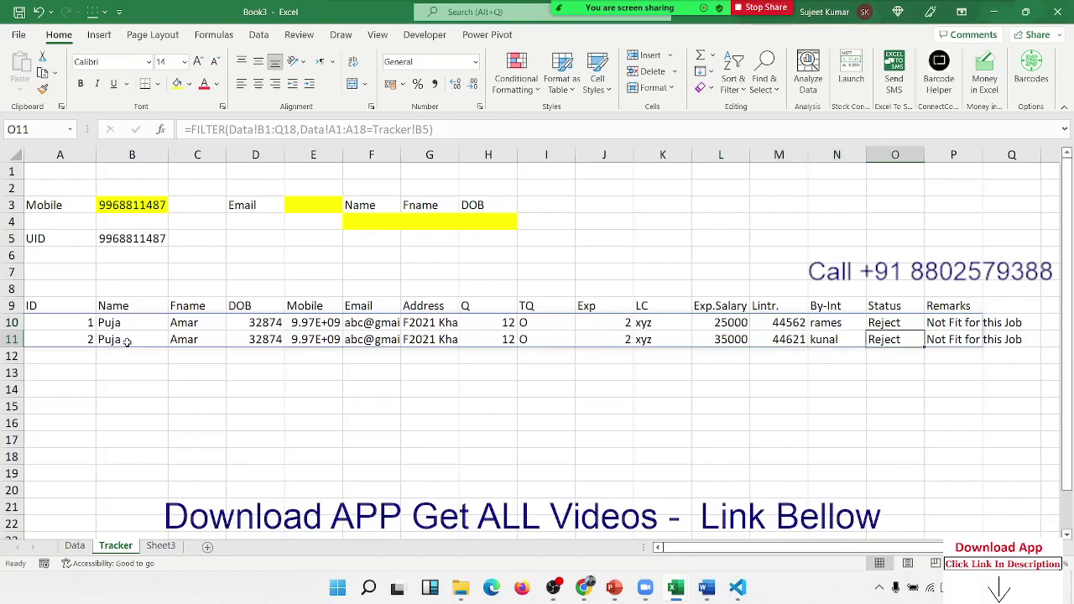
key(Right)
click(126, 340)
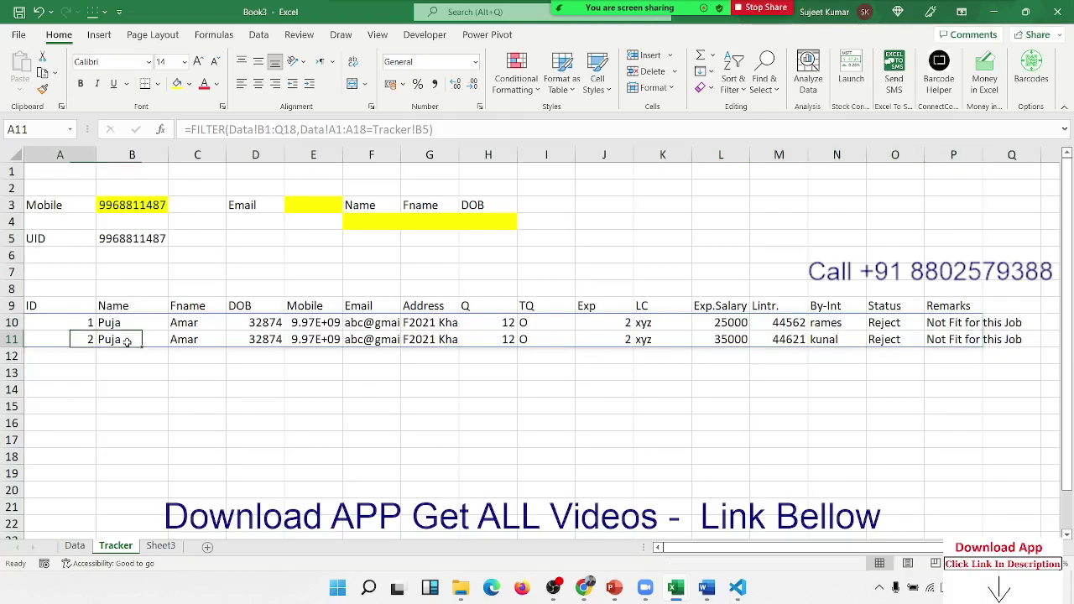
key(Left)
key(Up)
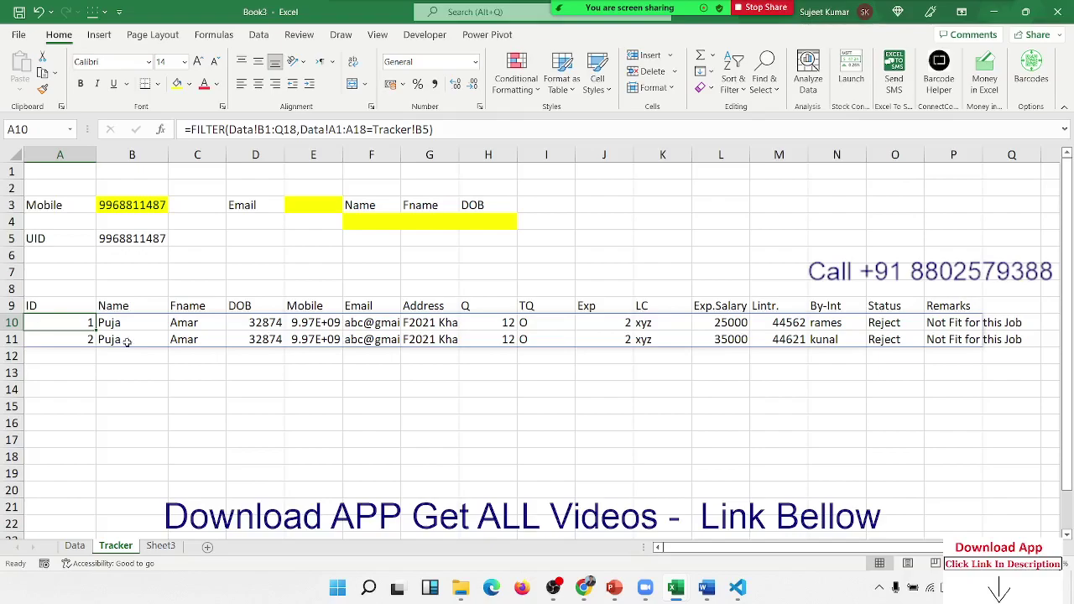
Save the workbook as Lookup_Pr (.xlsx) in the MS Excel folder on F:
click(19, 12)
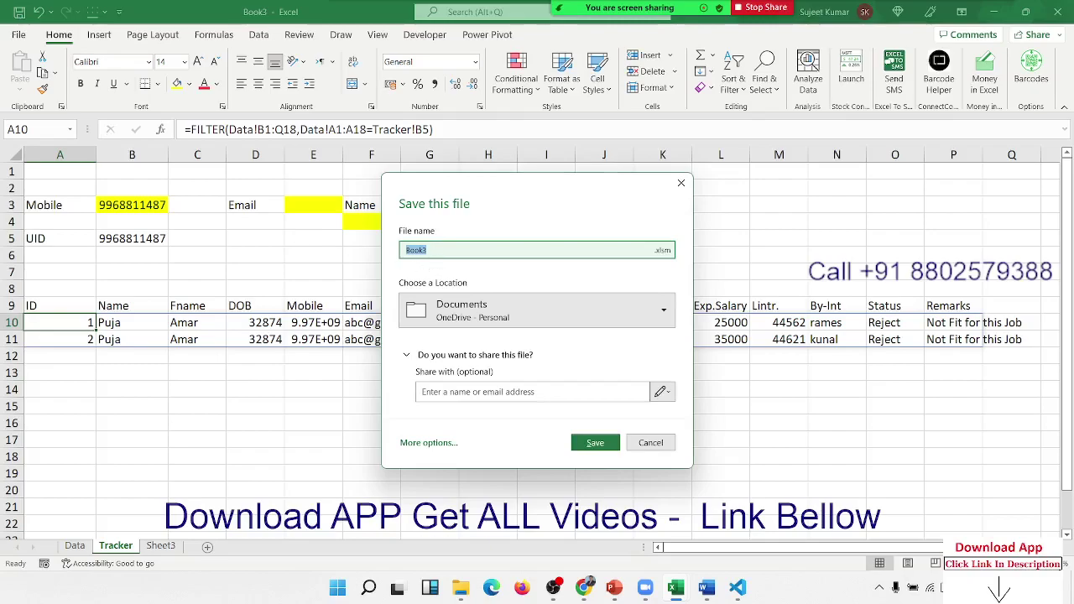
text(Lookup_)
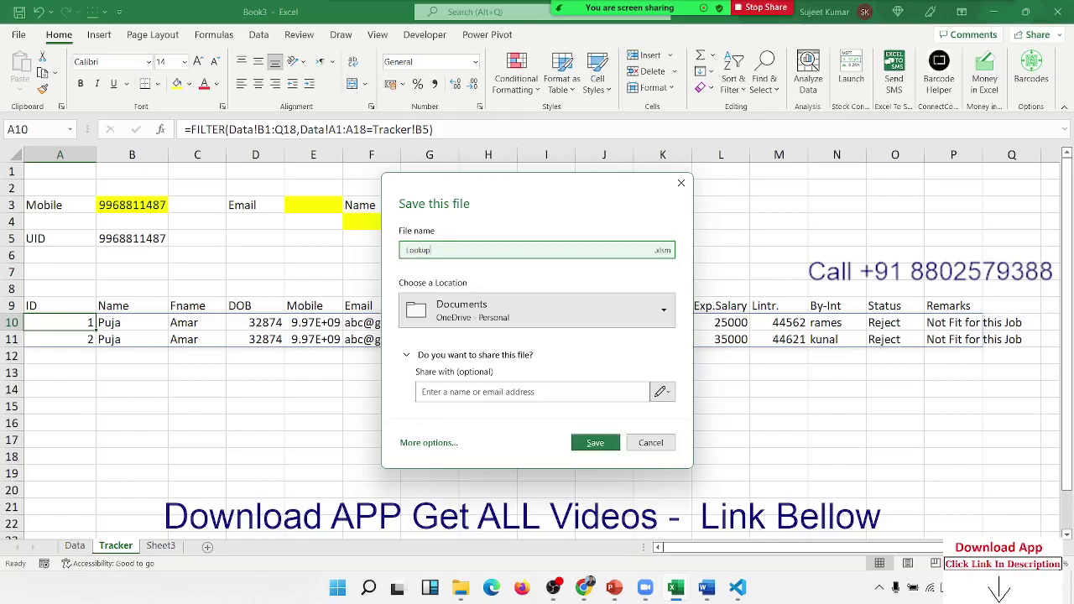
text(Pr)
click(667, 250)
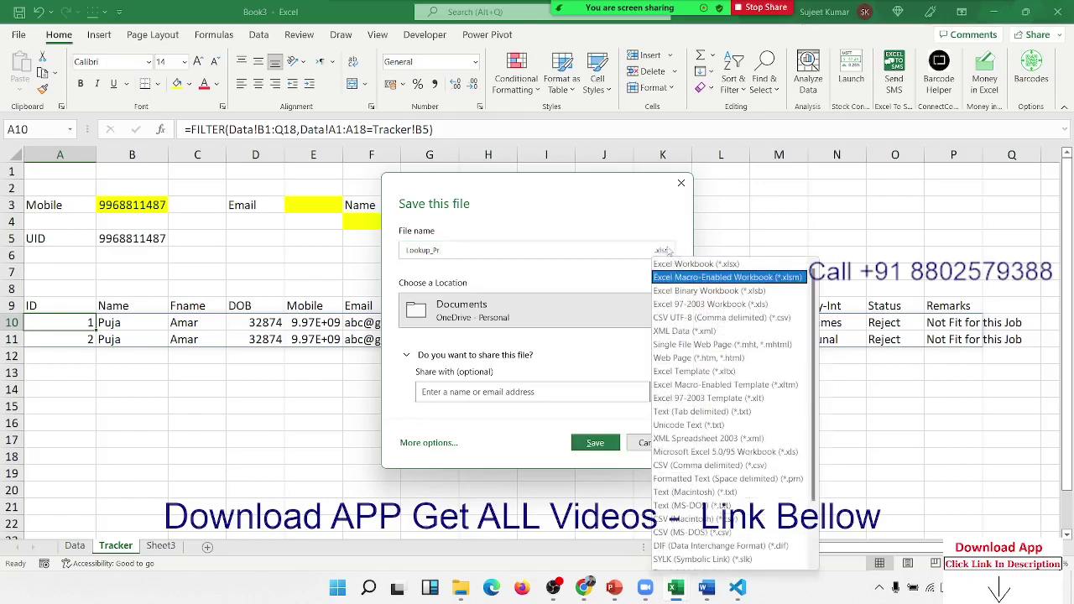
click(681, 266)
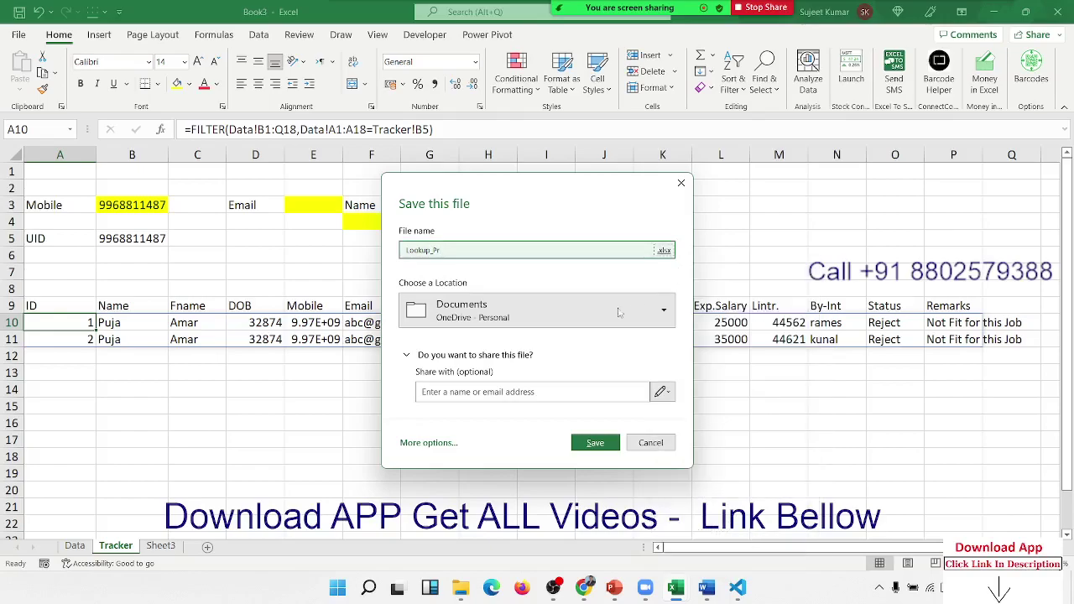
click(495, 321)
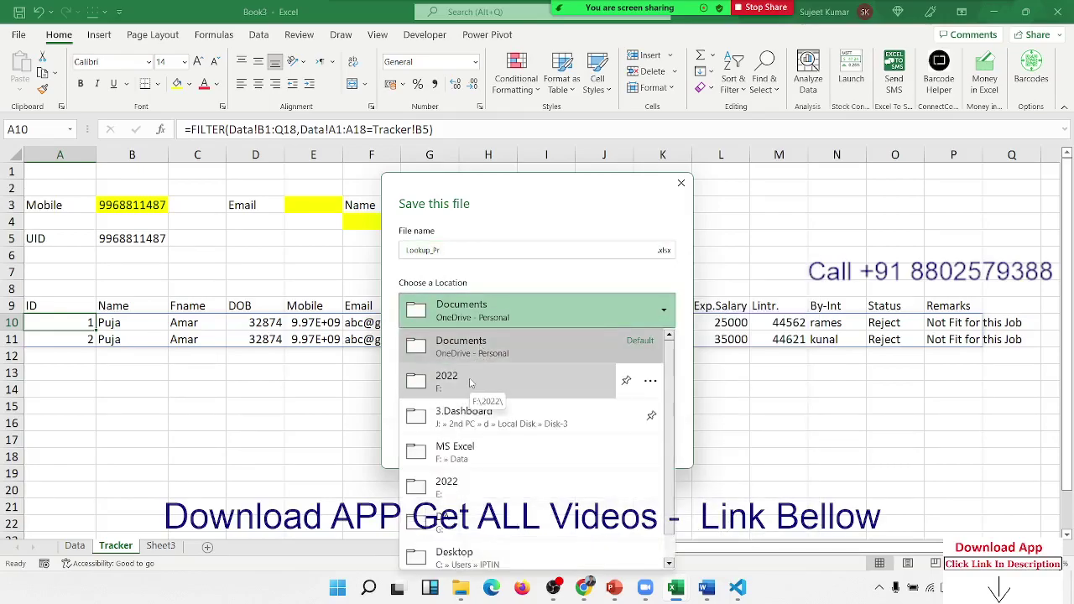
click(466, 453)
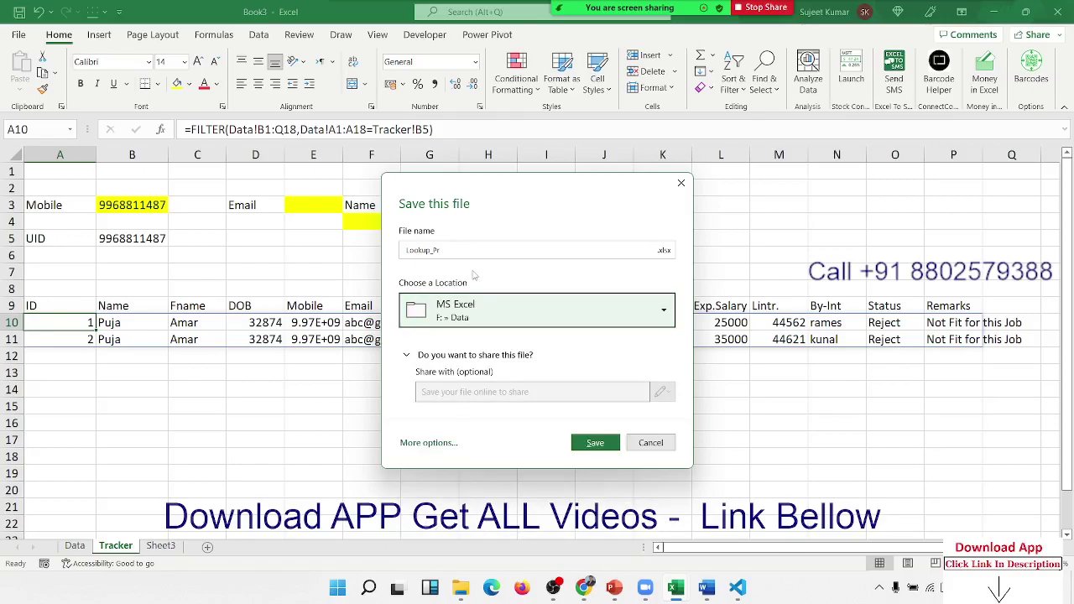
click(601, 450)
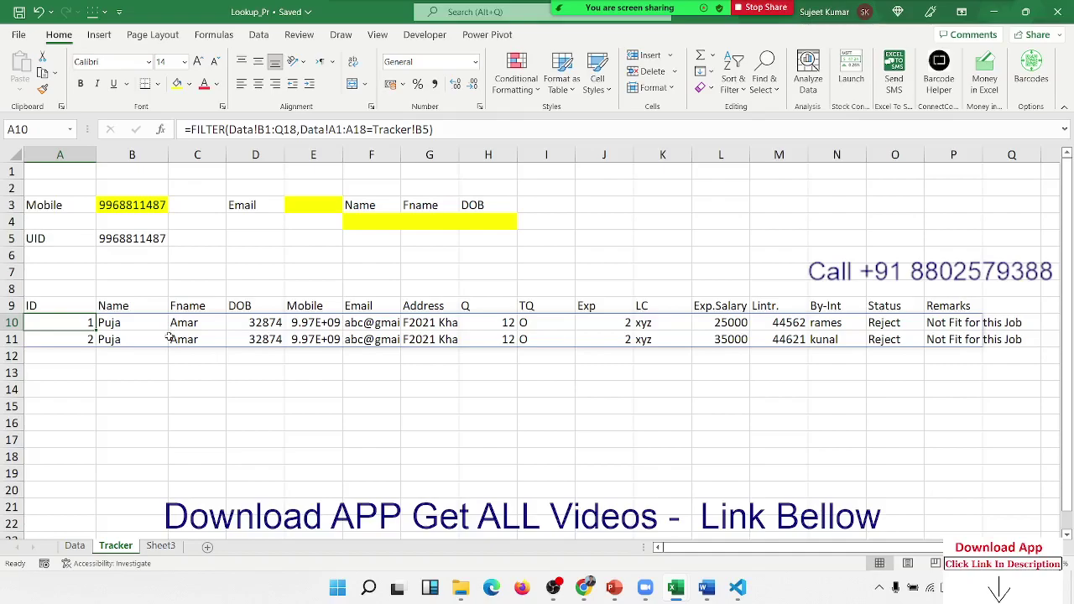
click(204, 273)
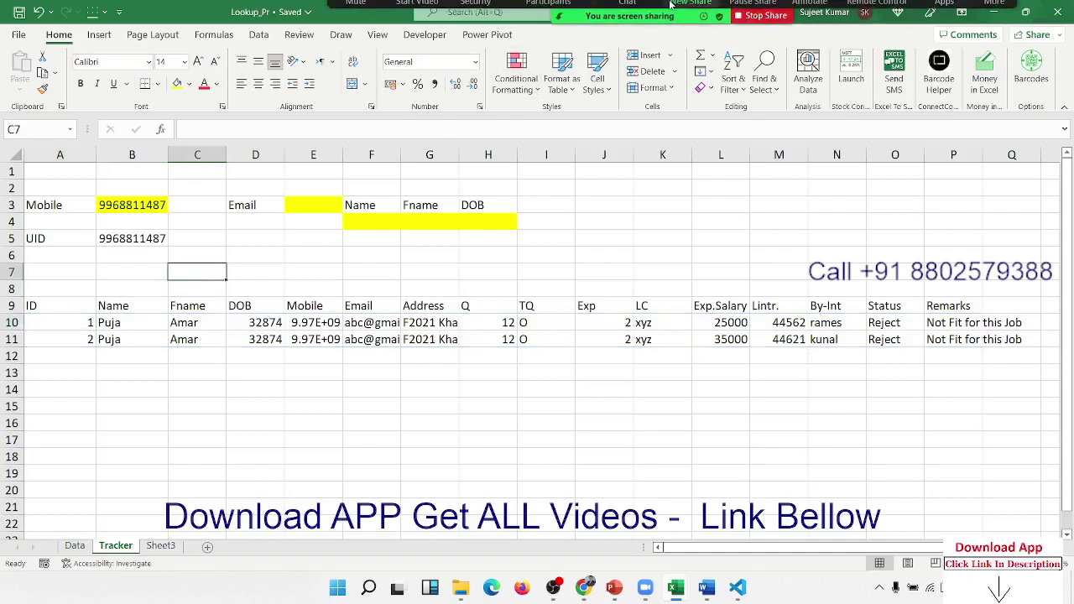